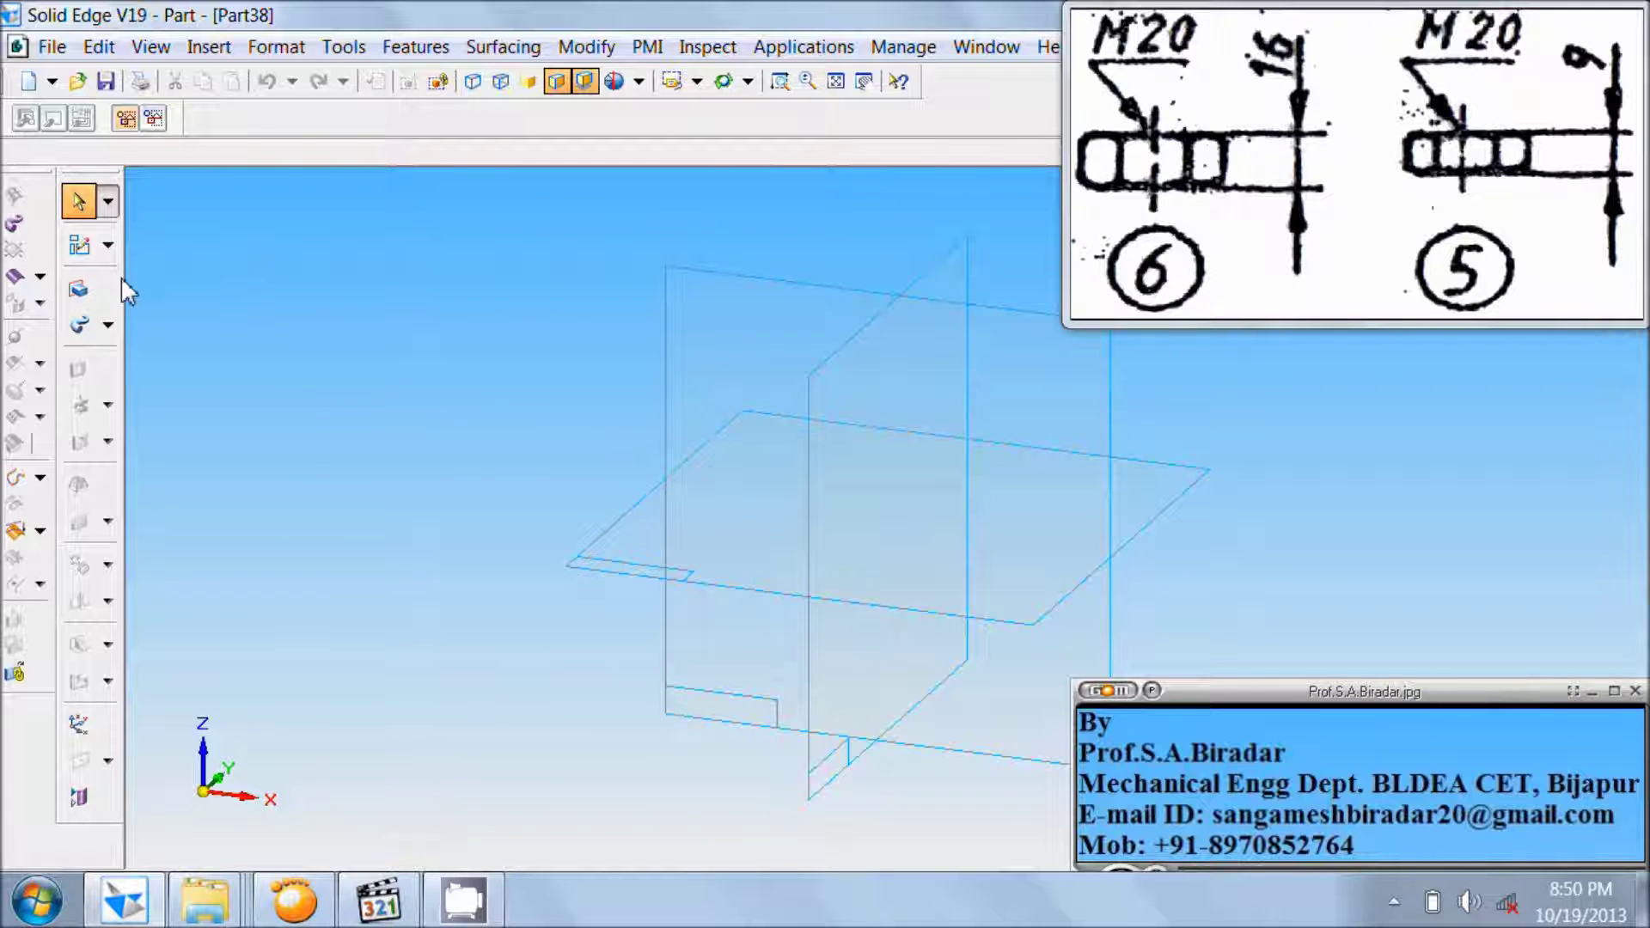
- Start a protrusion and sketch its profile on the front (XZ) reference plane
{"action": "left_click", "coordinate": [78, 288]}
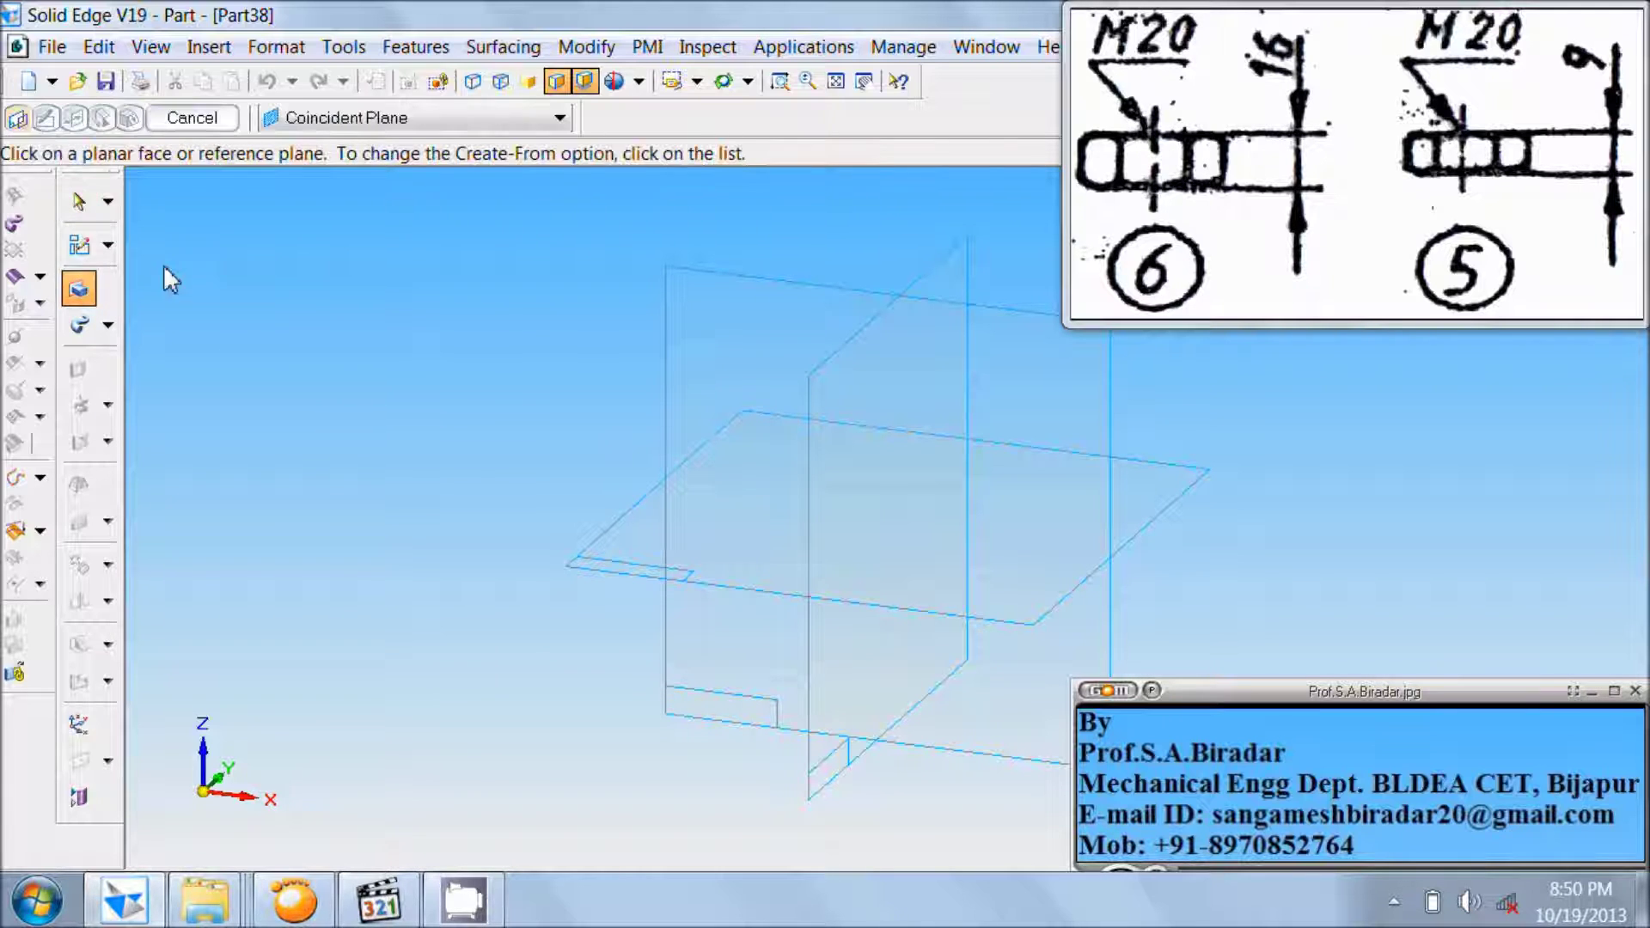
{"action": "left_click", "coordinate": [680, 316]}
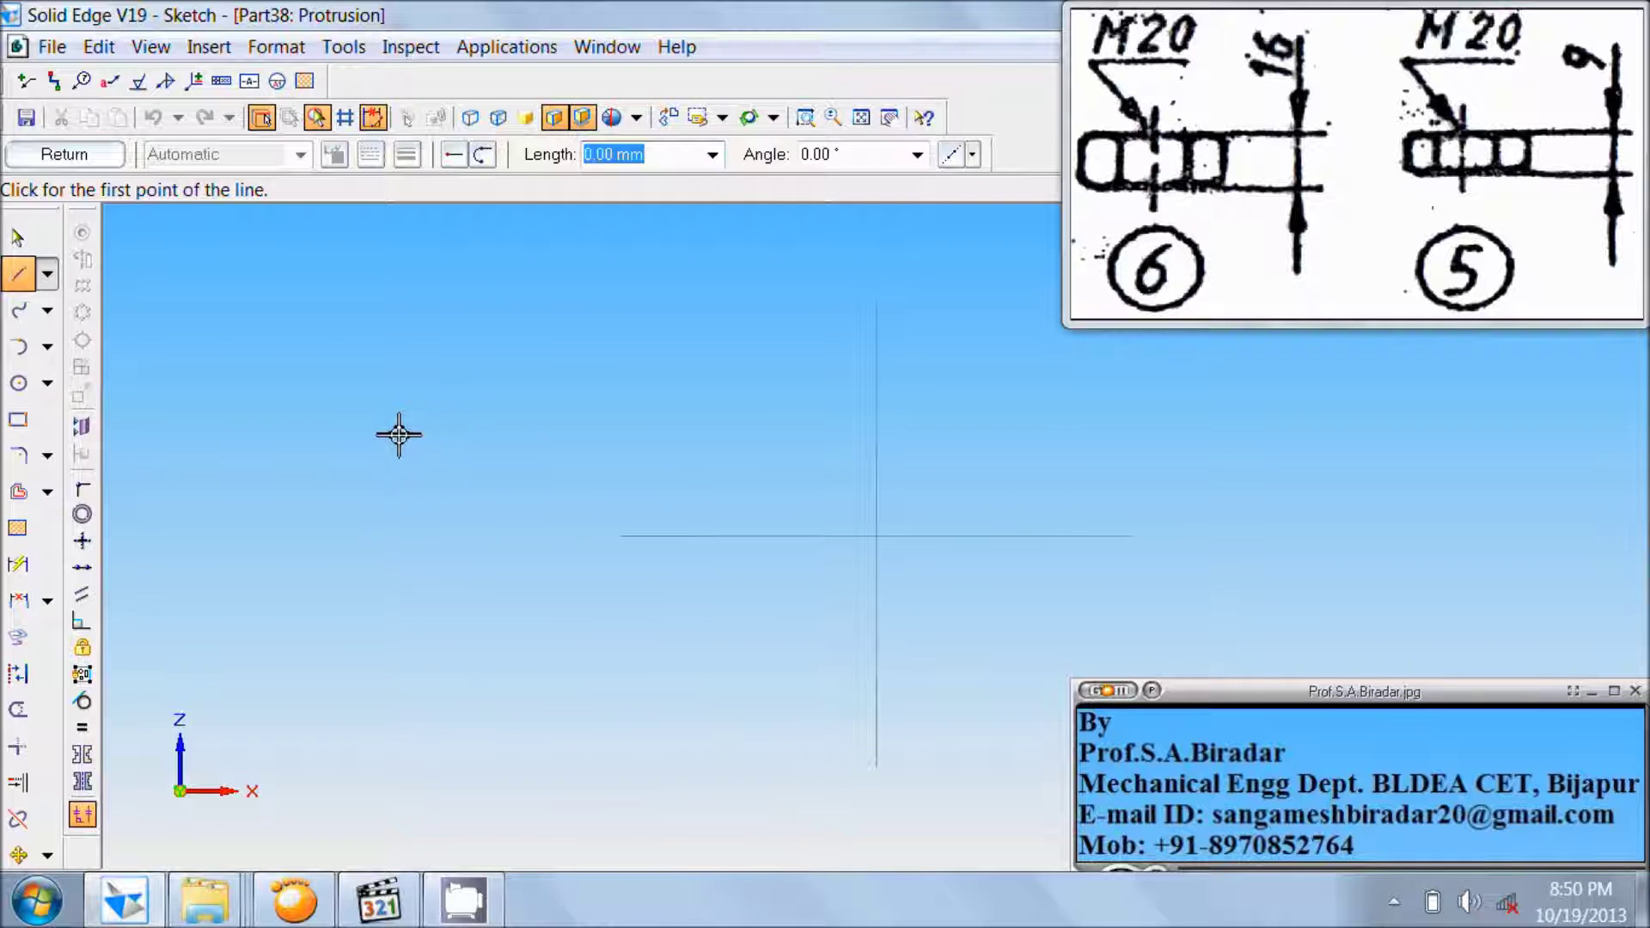
- Draw the first three 20 mm hexagon sides at 0°, 60° and 120°
{"action": "left_click", "coordinate": [373, 432]}
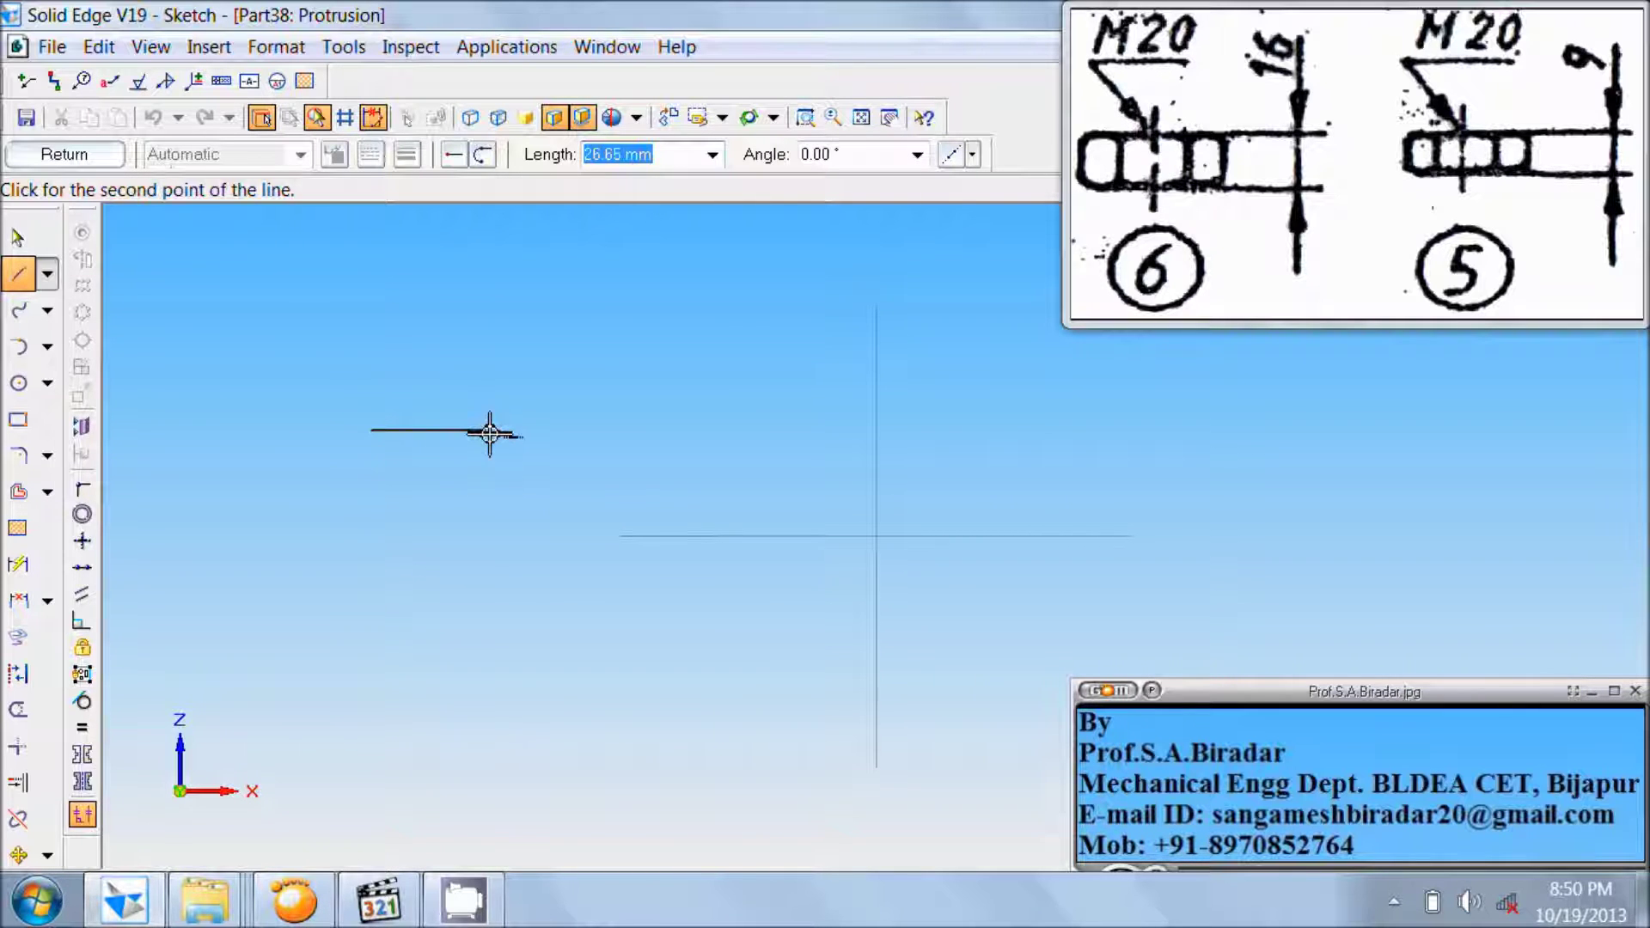
{"action": "type", "text": "20"}
{"action": "key", "text": "Return"}
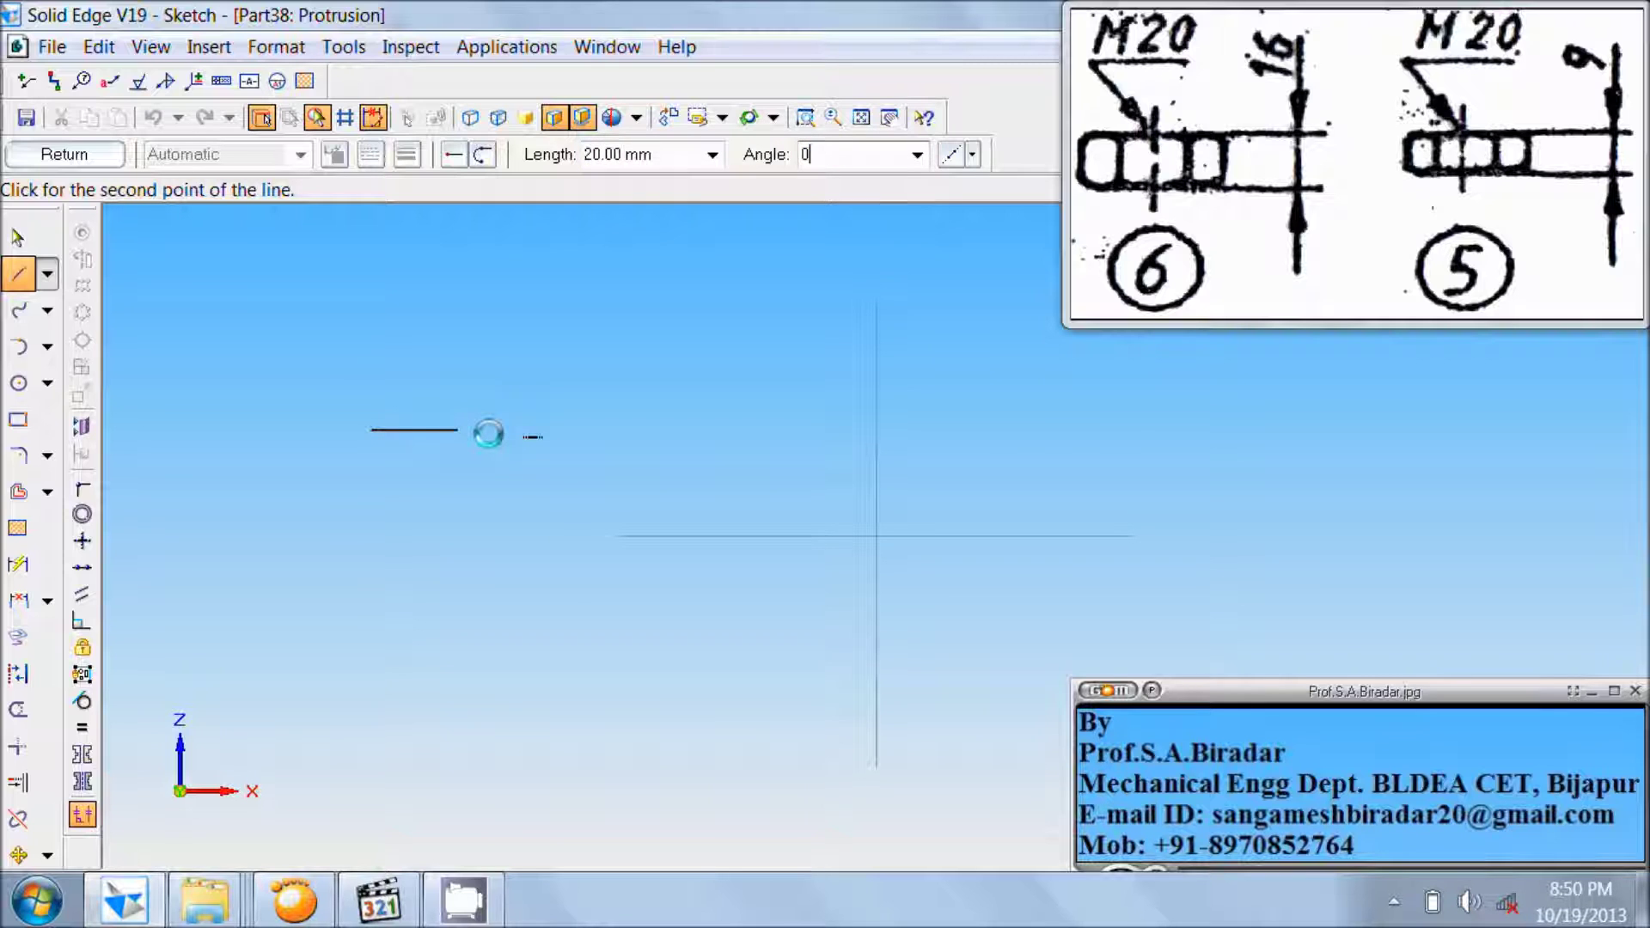
{"action": "left_click", "coordinate": [488, 433]}
{"action": "type", "text": "2"}
{"action": "key", "text": "Tab"}
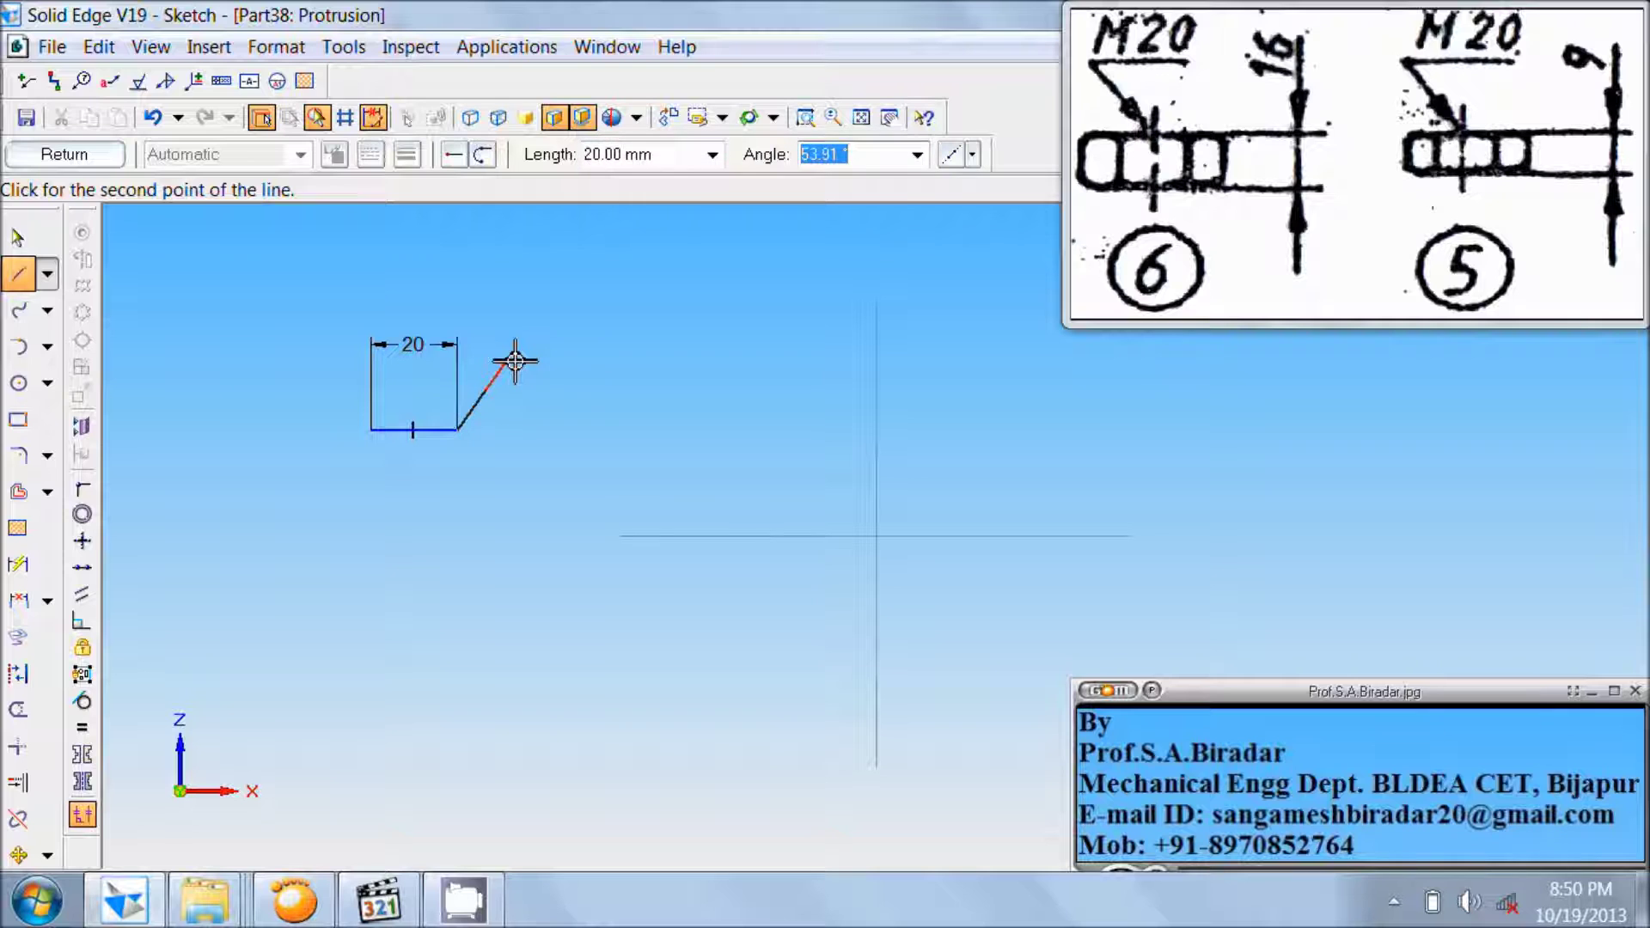
{"action": "type", "text": "60"}
{"action": "key", "text": "Return"}
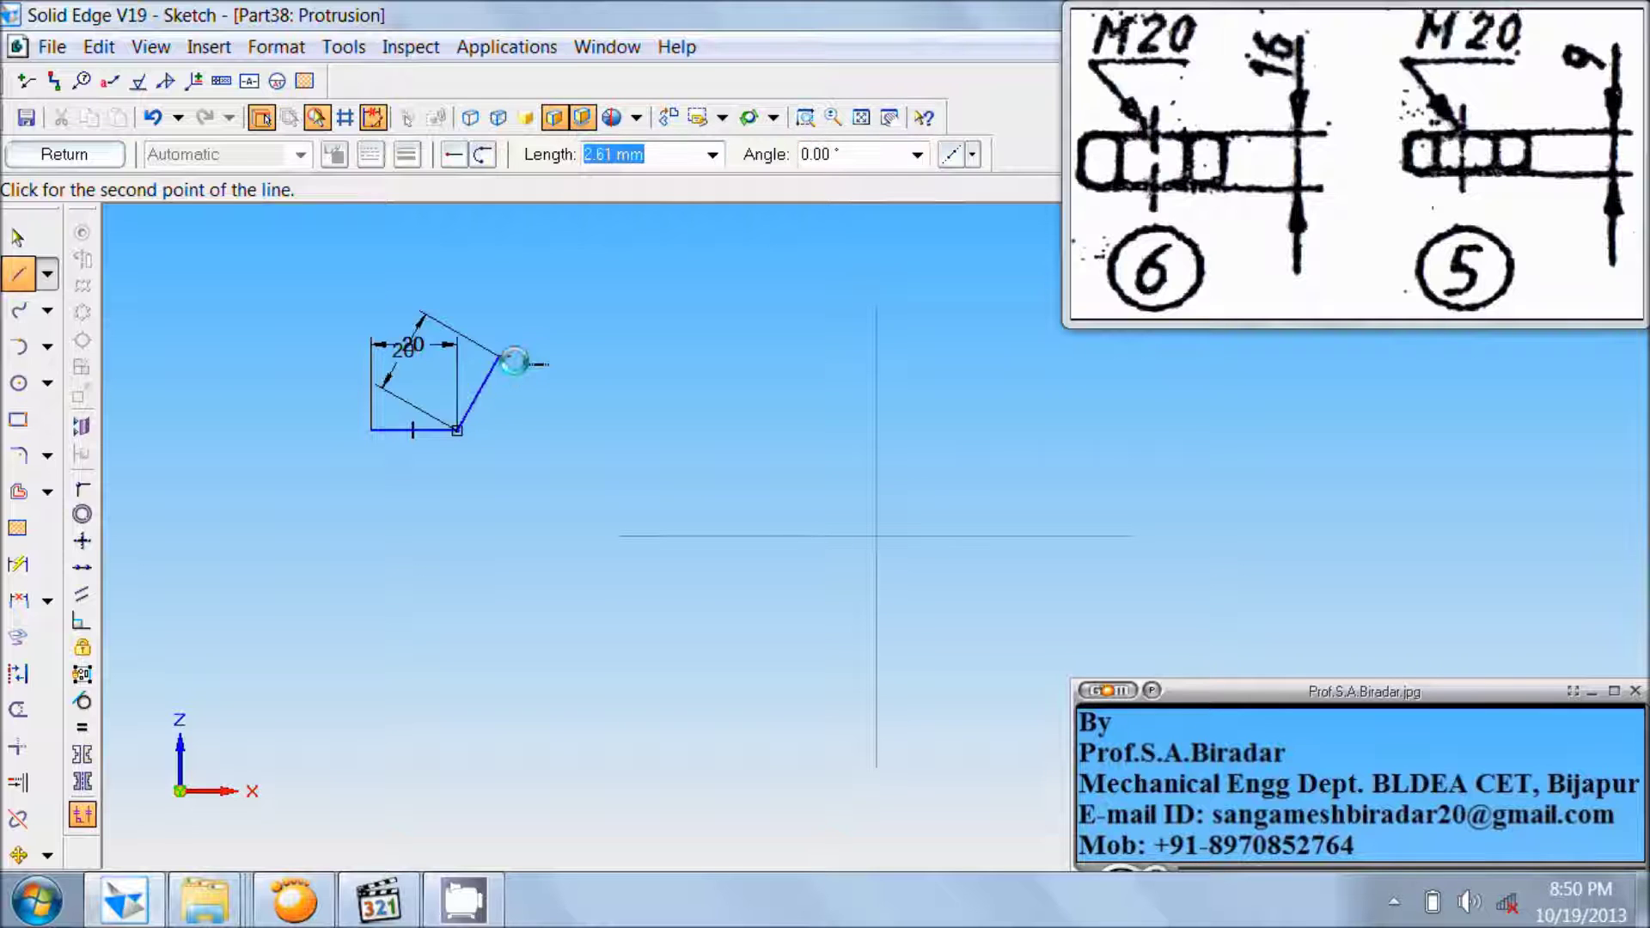
{"action": "type", "text": "20"}
{"action": "key", "text": "Tab"}
{"action": "type", "text": "120"}
{"action": "key", "text": "Return"}
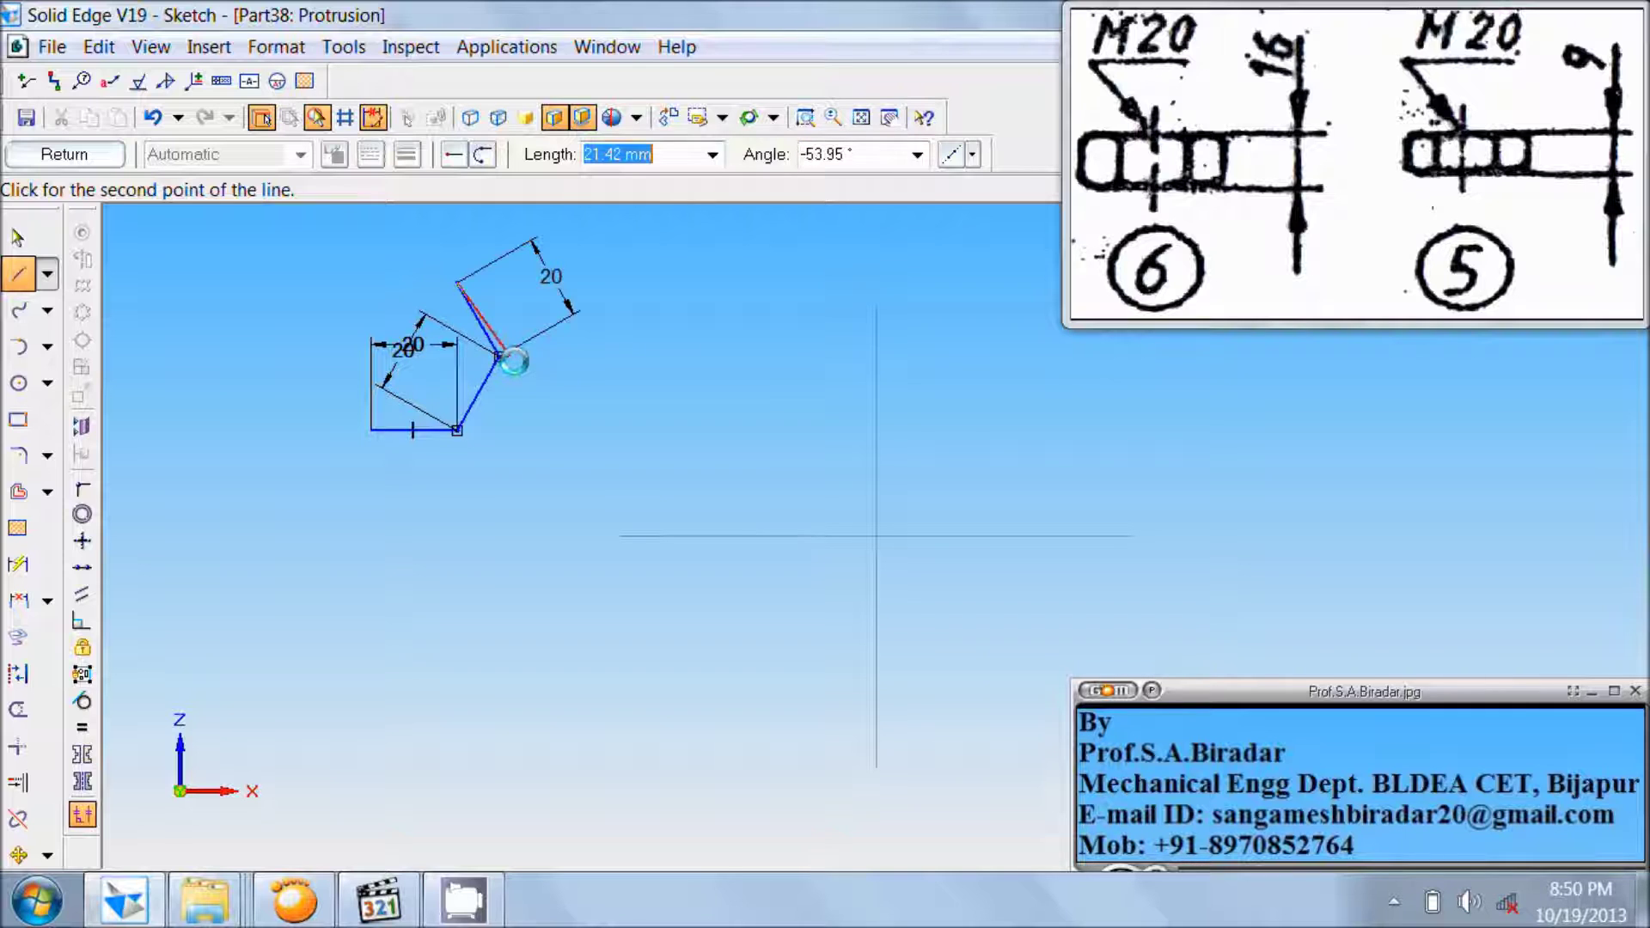
- Add 20 mm sides at 180° and 240°, close the hexagon at its start, and fit the view
{"action": "type", "text": "20"}
{"action": "key", "text": "Tab"}
{"action": "type", "text": "1"}
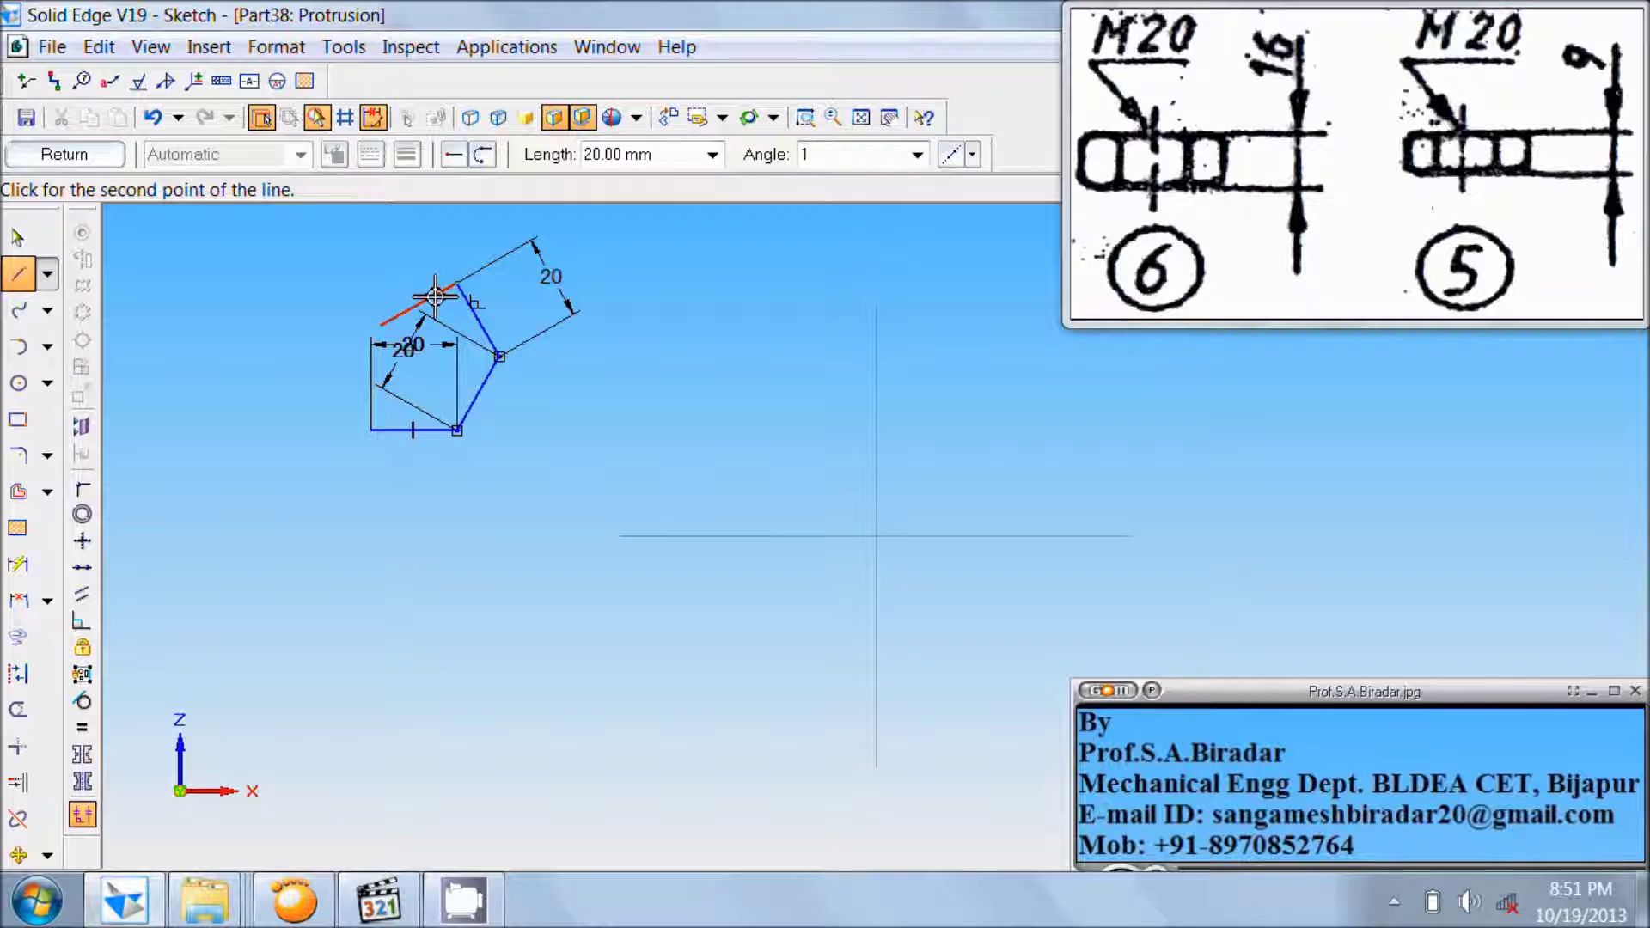
{"action": "key", "text": "Return"}
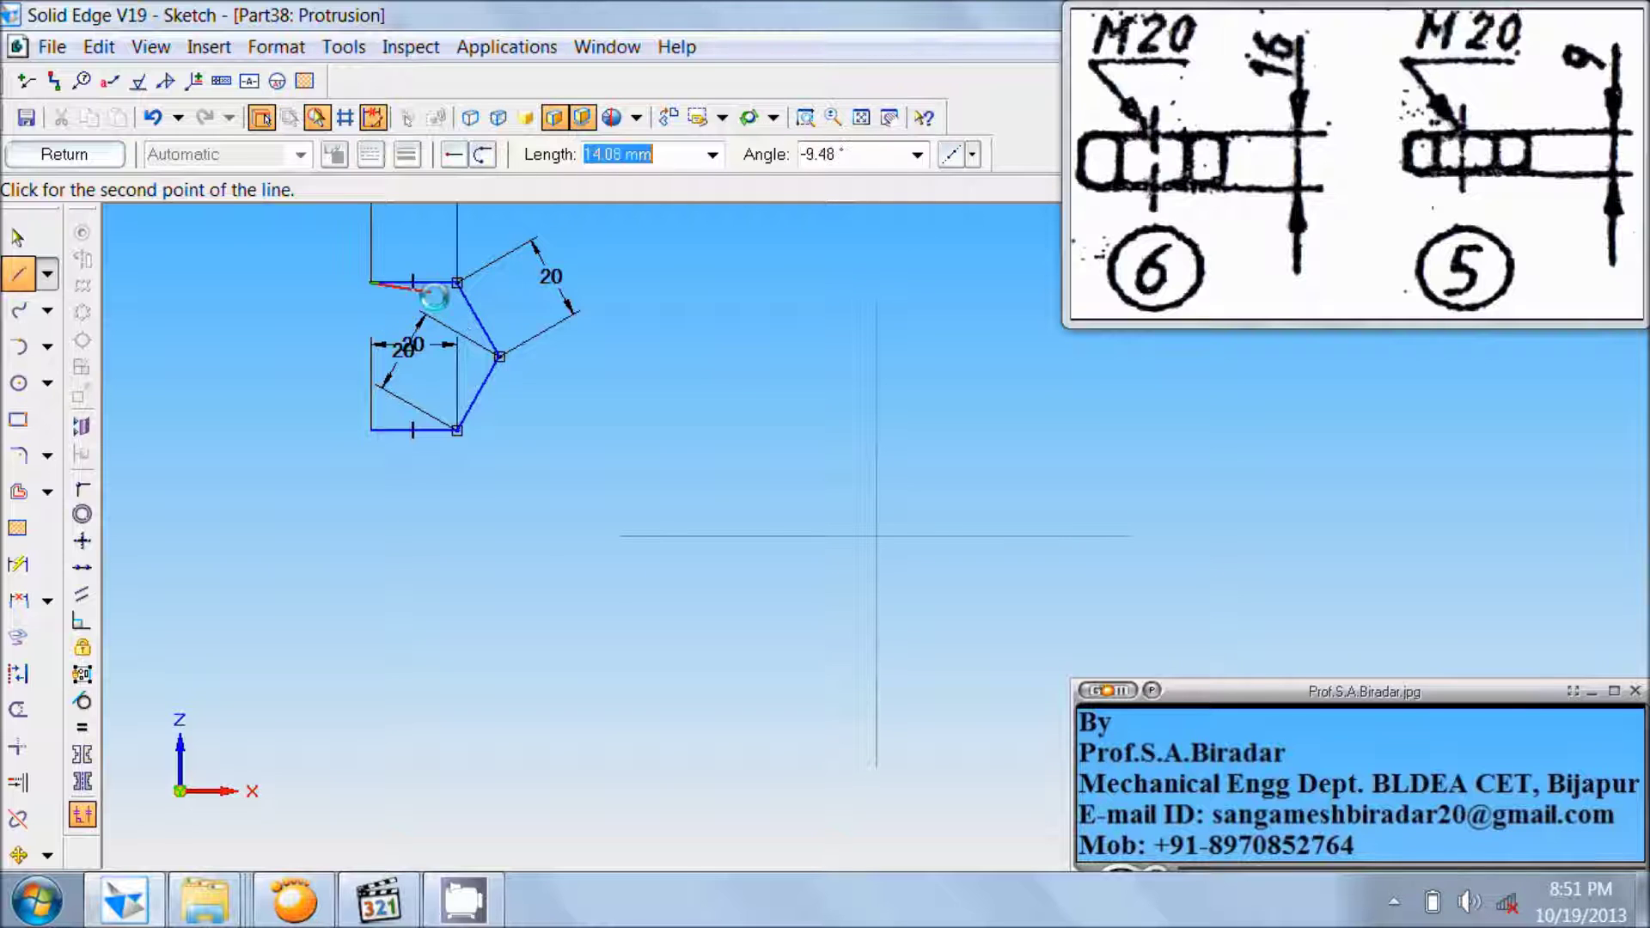
{"action": "type", "text": "20"}
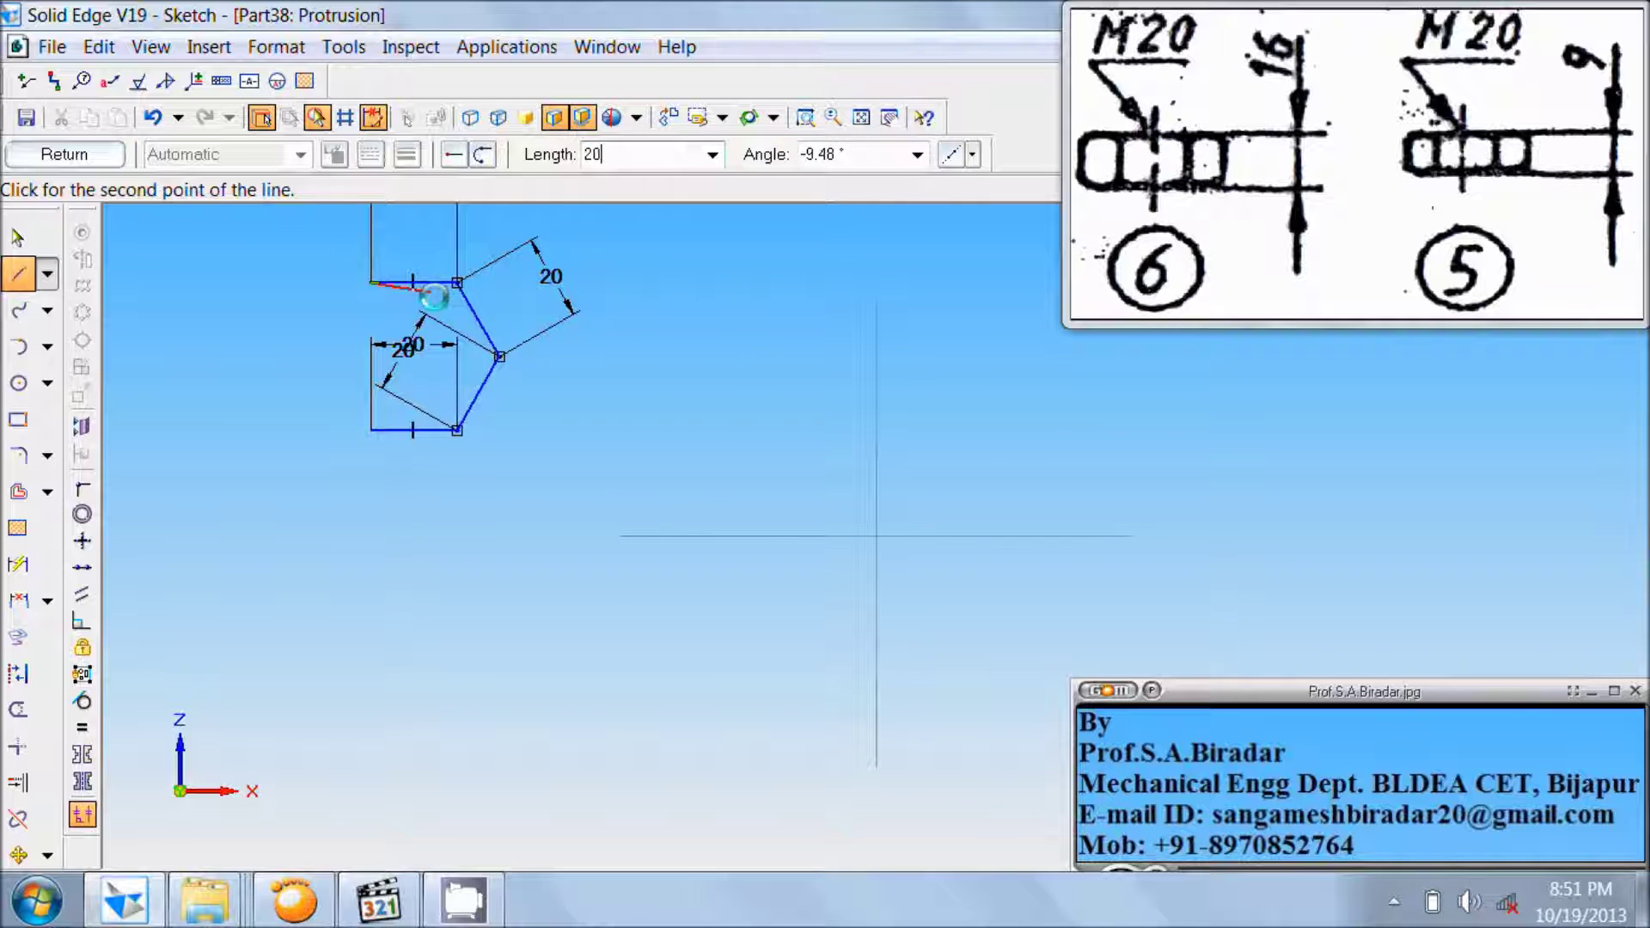
{"action": "key", "text": "Tab"}
{"action": "type", "text": "2"}
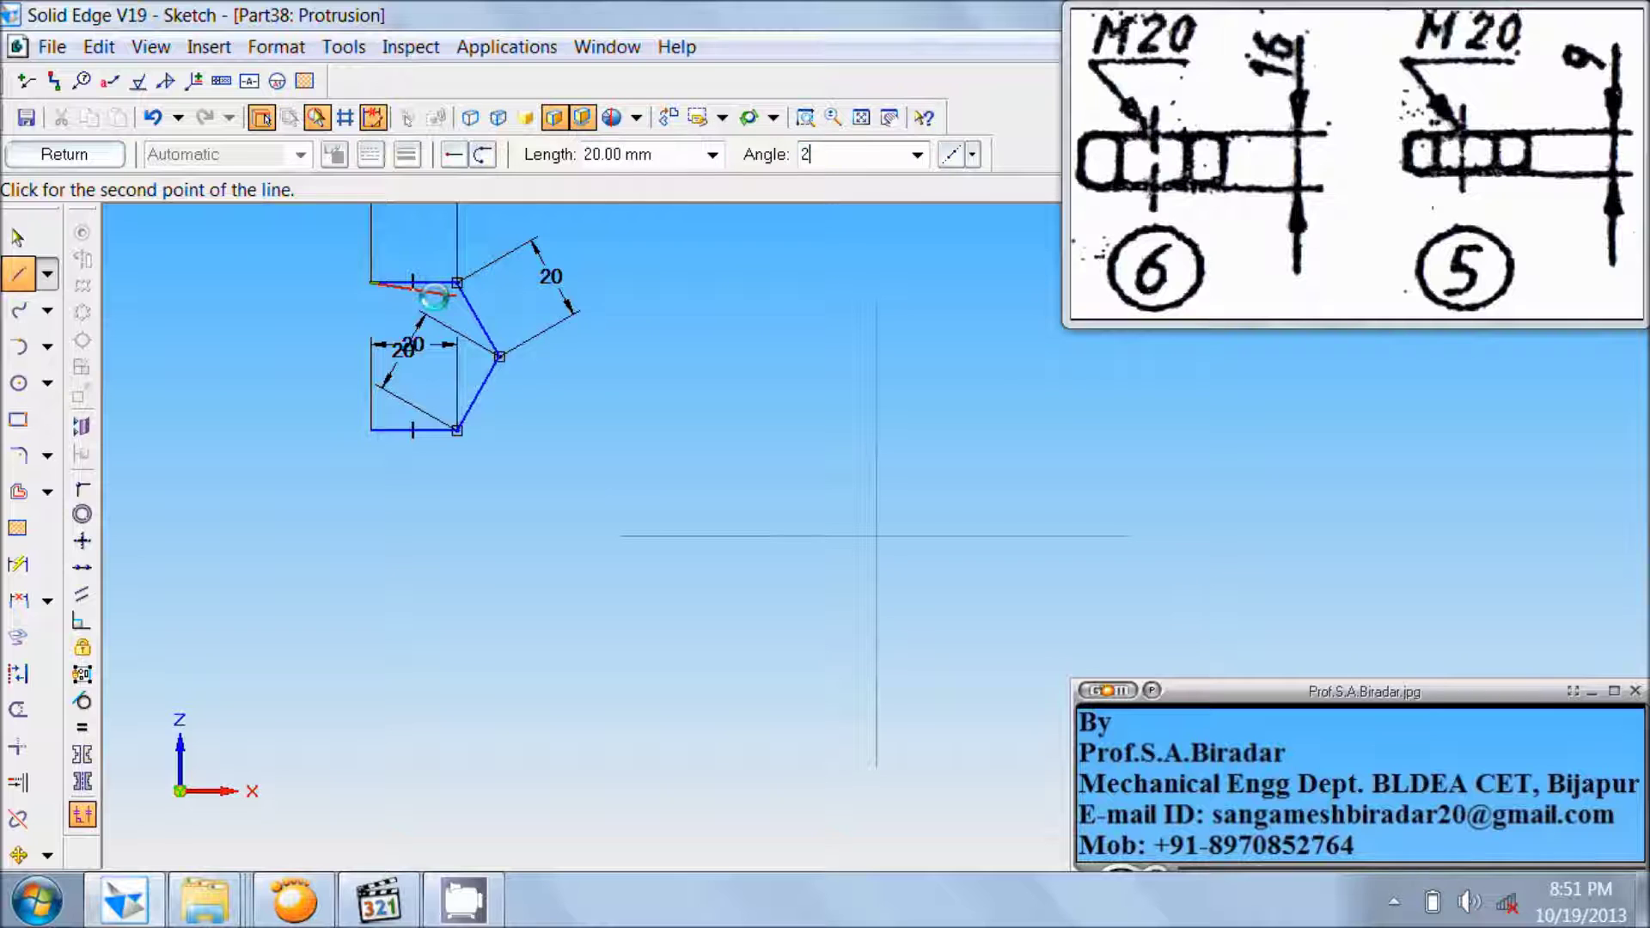
{"action": "type", "text": "40"}
{"action": "key", "text": "Return"}
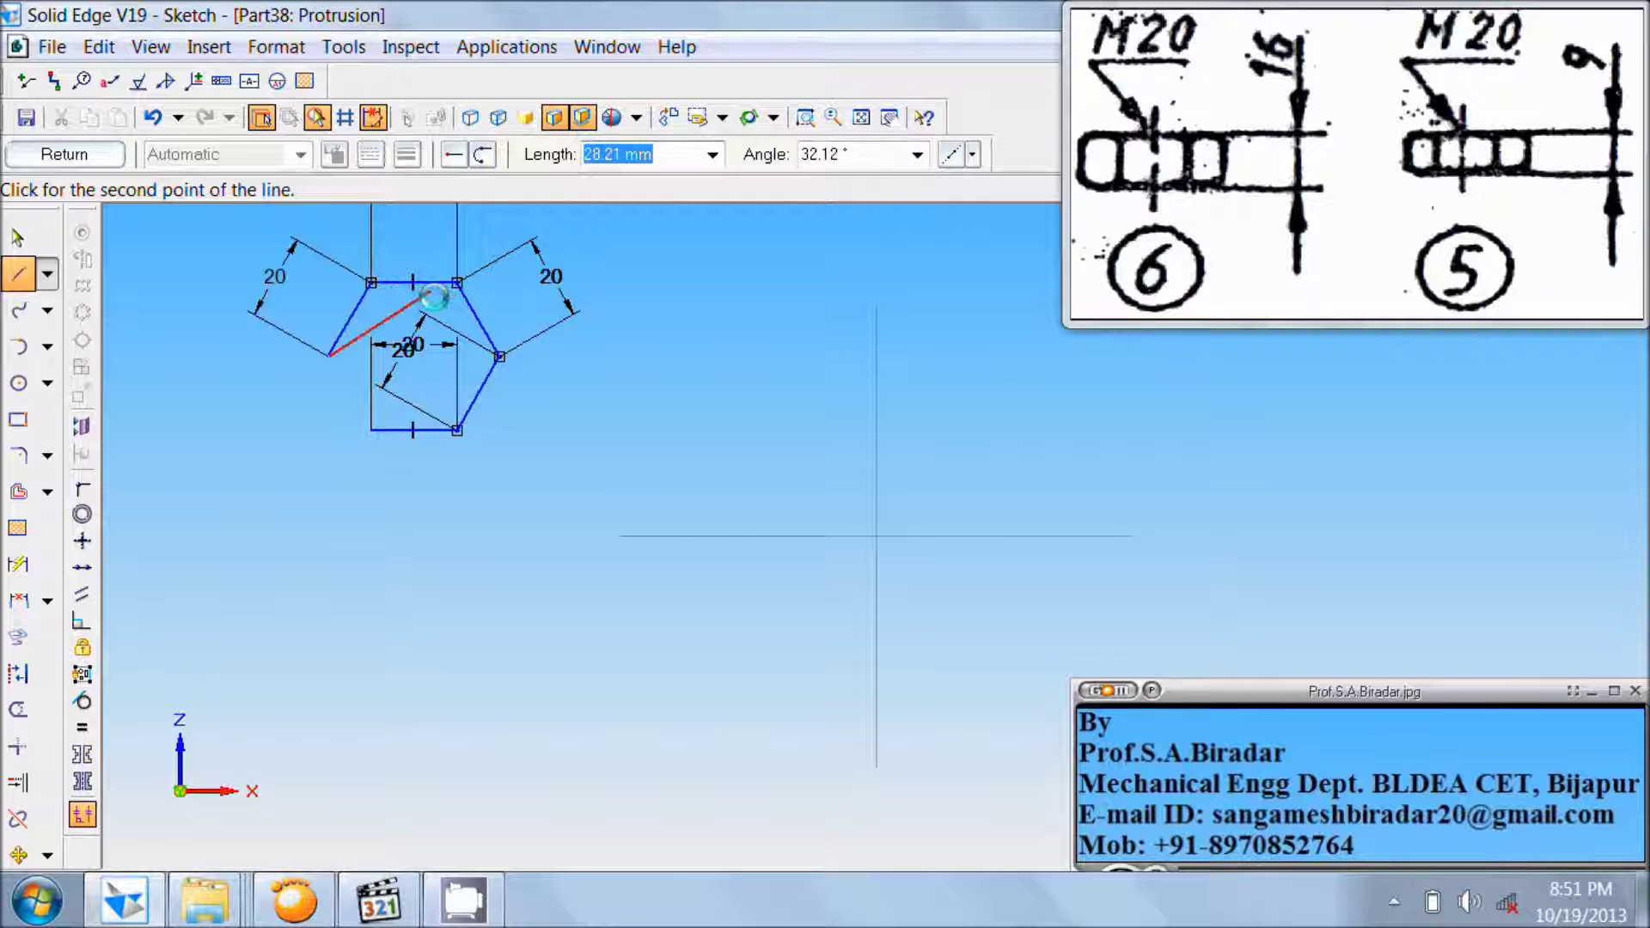
{"action": "left_click", "coordinate": [373, 432]}
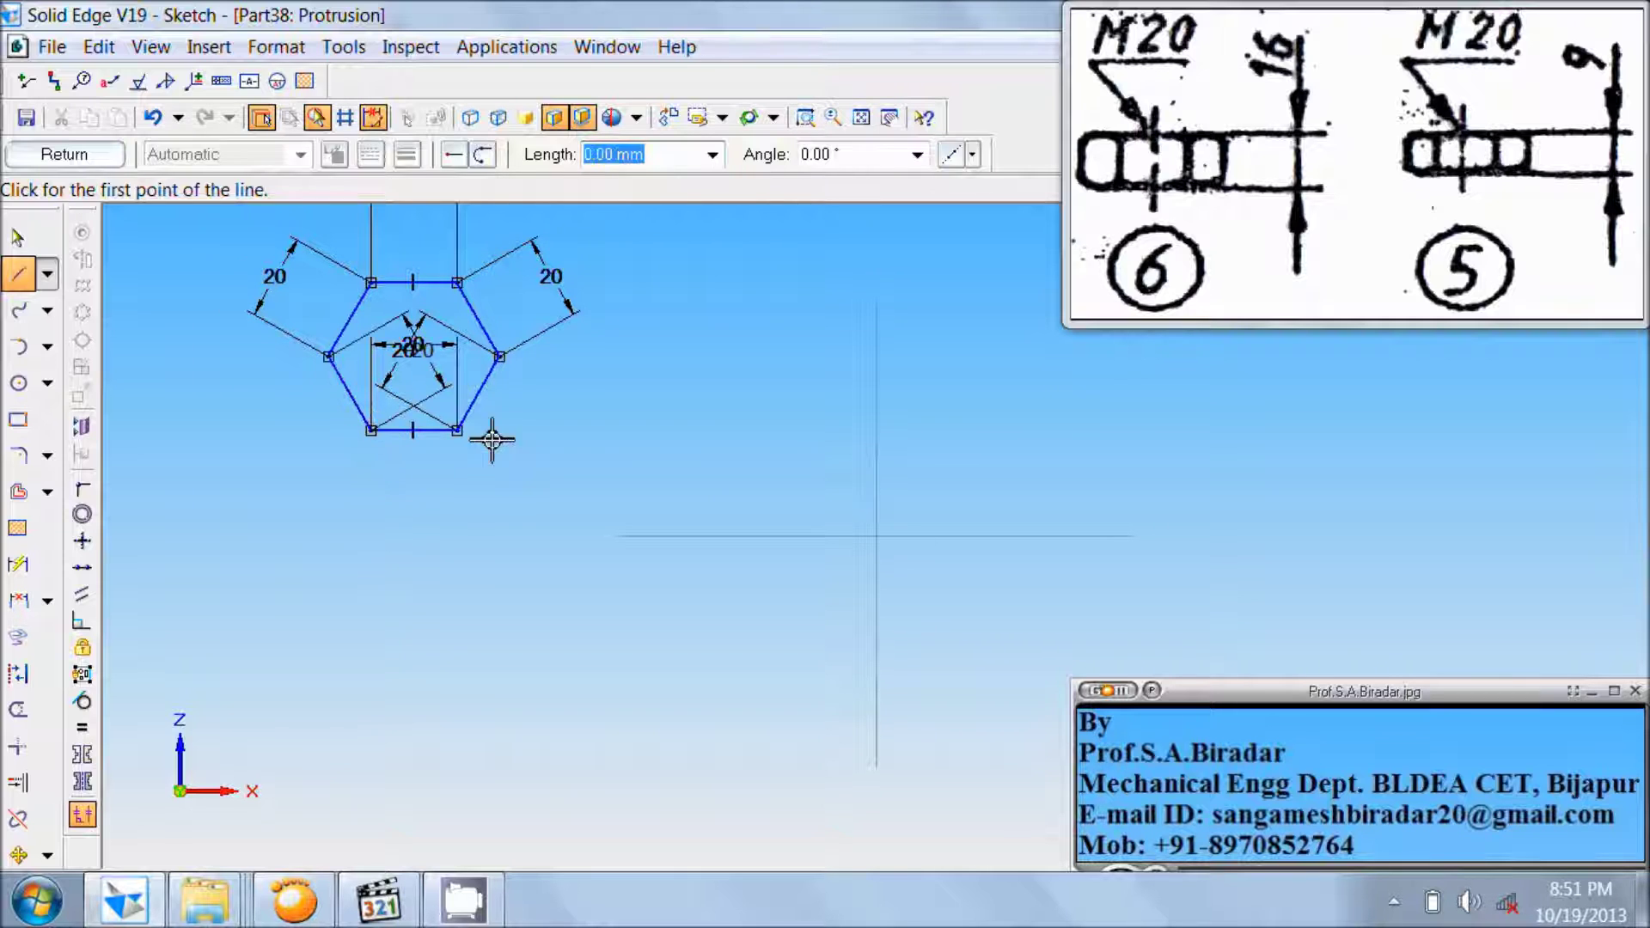
{"action": "left_click", "coordinate": [869, 119]}
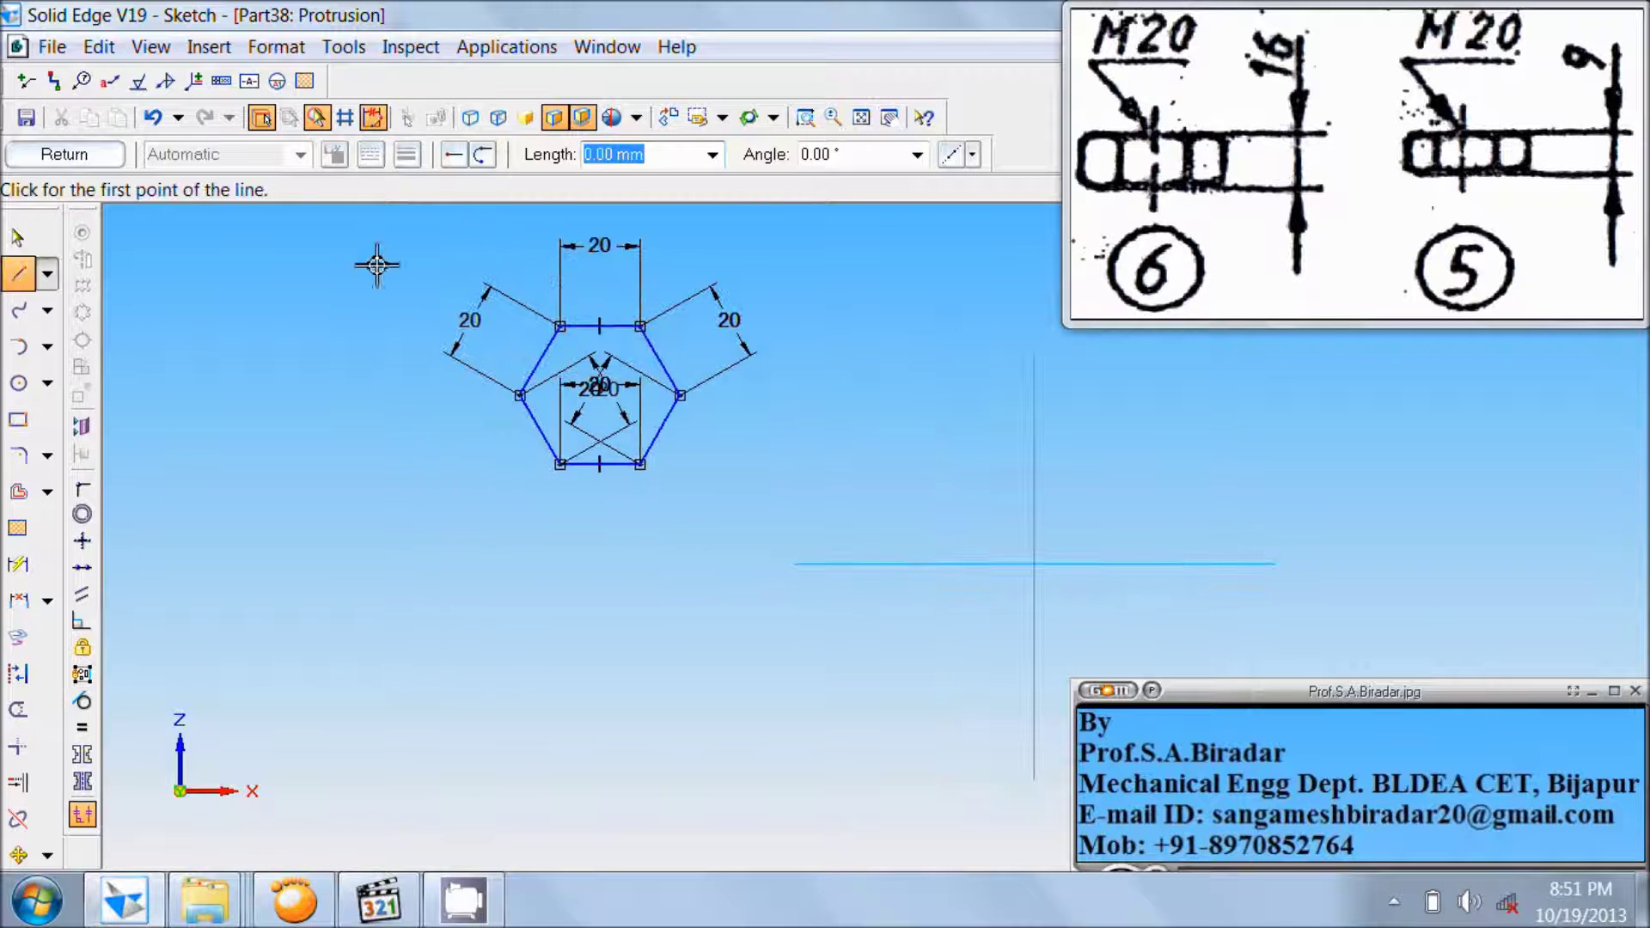
- Delete all the 20 mm dimensions from the hexagon sketch
{"action": "left_click", "coordinate": [18, 237]}
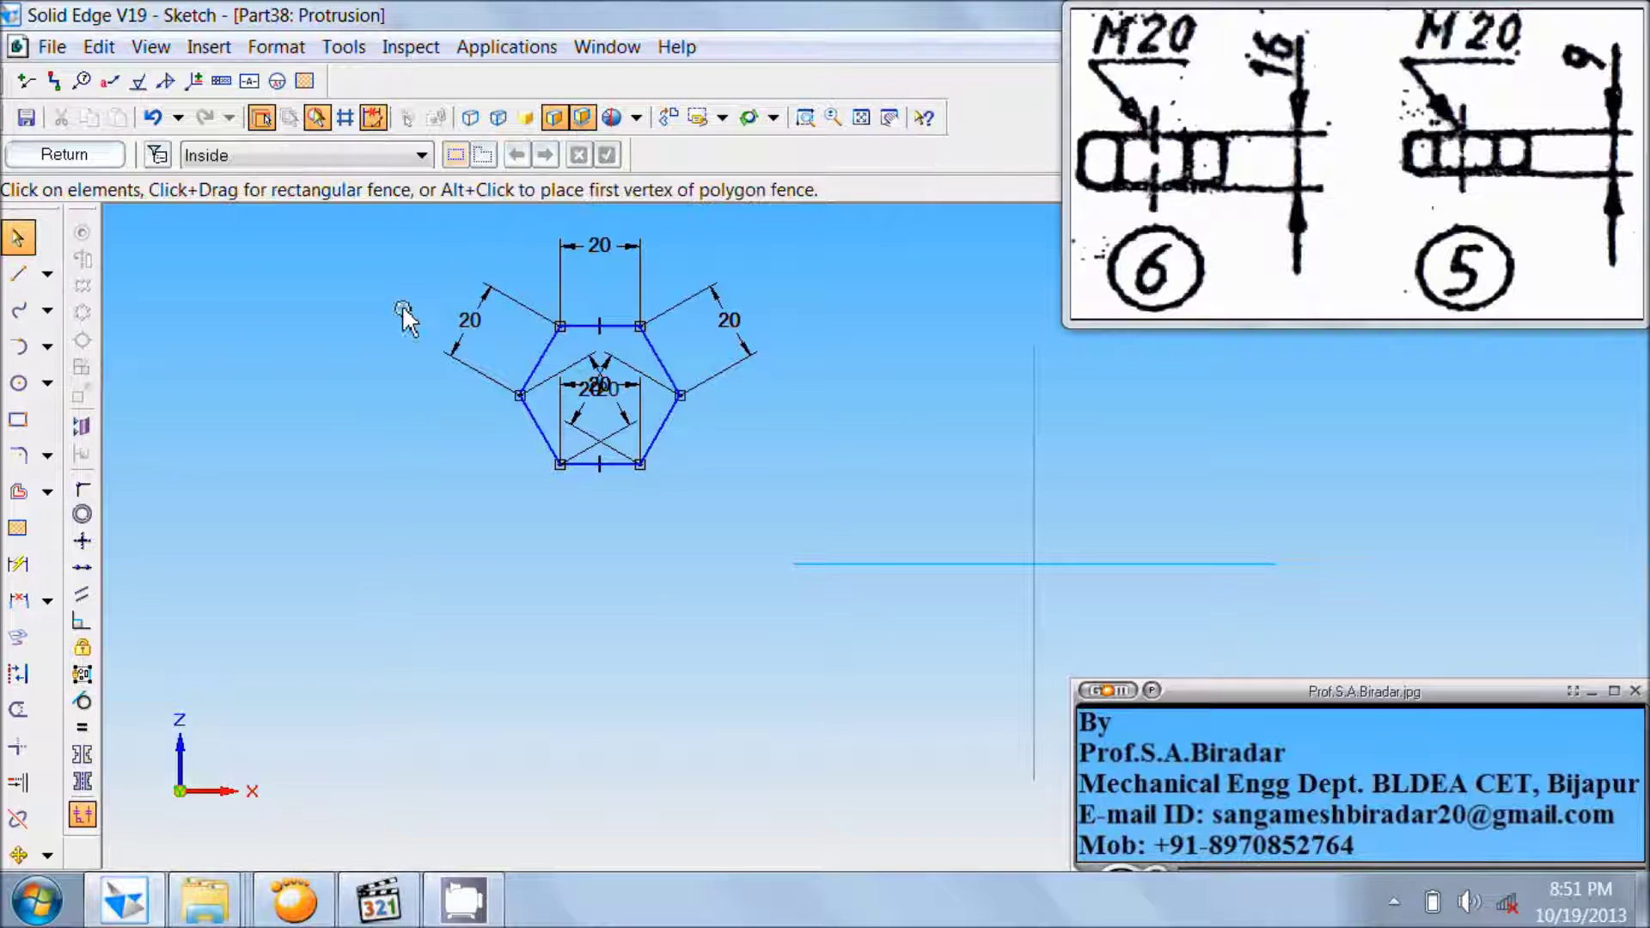
{"action": "left_click", "coordinate": [476, 320]}
{"action": "left_click", "coordinate": [713, 374], "text": "ctrl"}
{"action": "left_click", "coordinate": [639, 283], "text": "ctrl"}
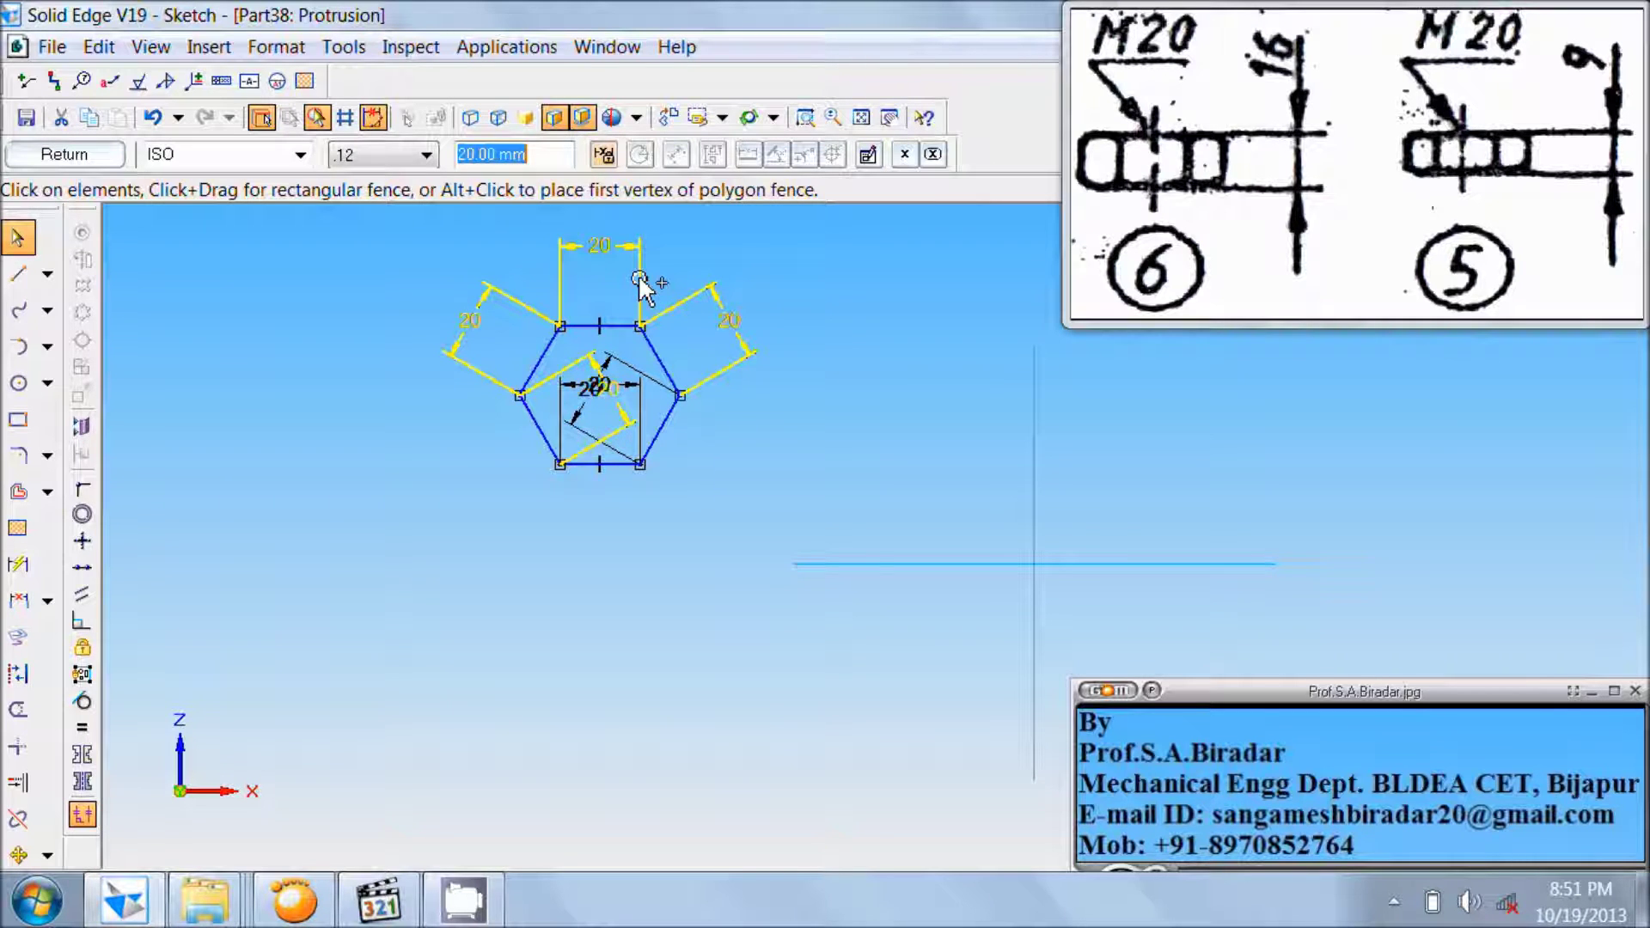
{"action": "key", "text": "Delete"}
{"action": "left_click", "coordinate": [565, 404]}
{"action": "key", "text": "Delete"}
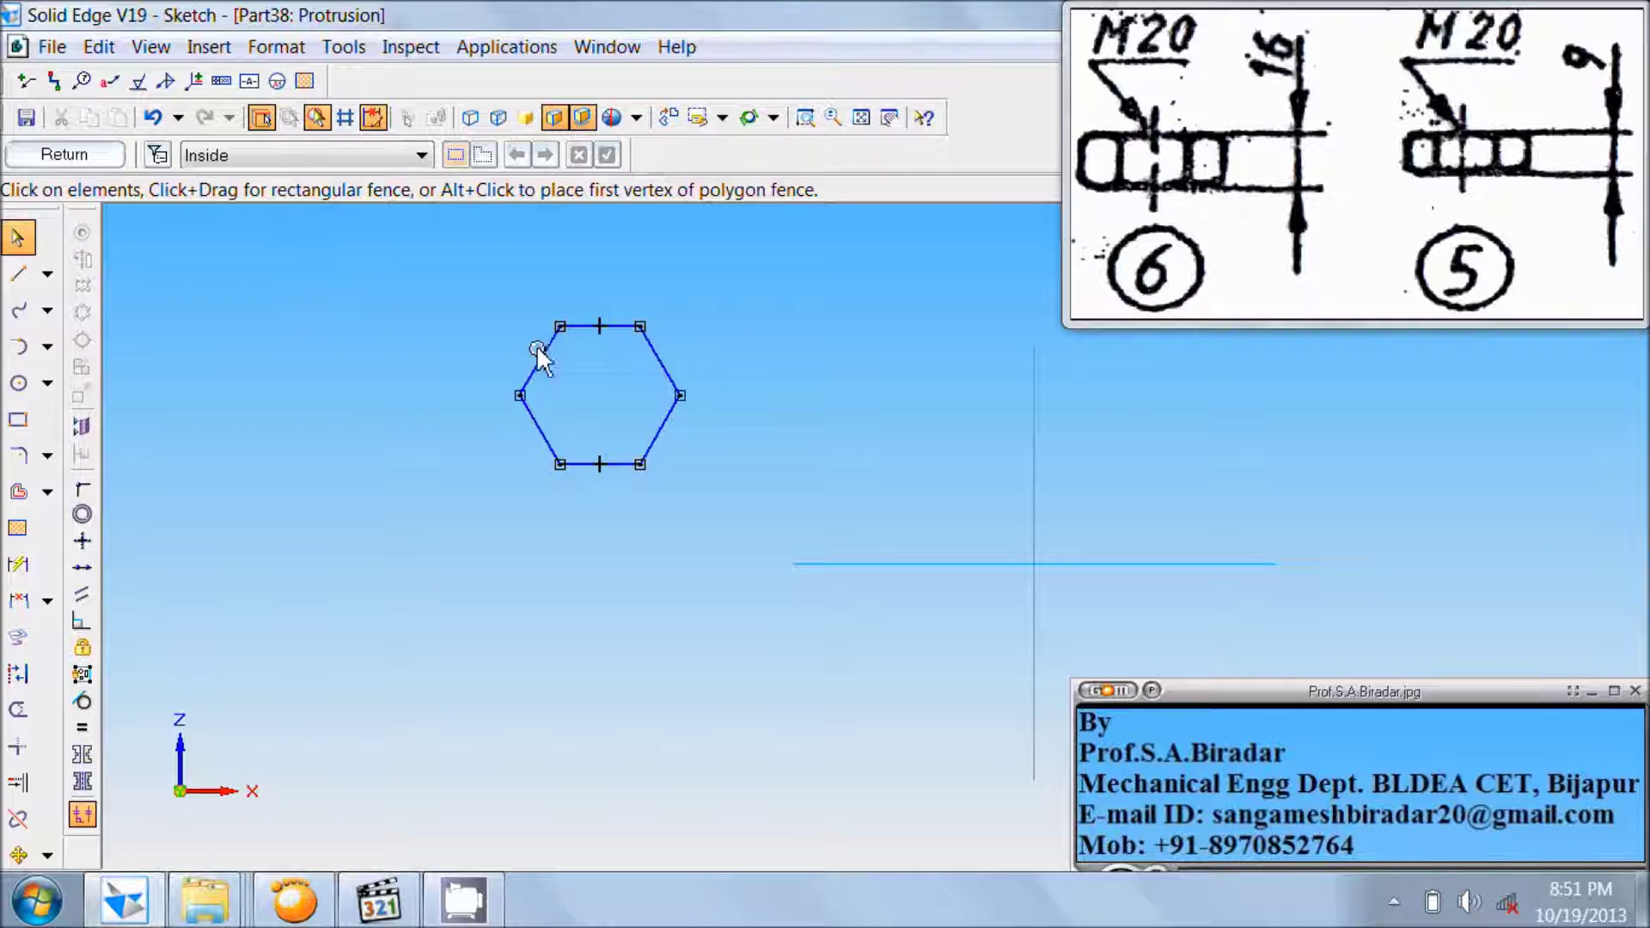
- Move the hexagon from its centre onto the reference-plane origin and finish the sketch
{"action": "left_click_drag", "start_coordinate": [413, 263], "coordinate": [729, 512]}
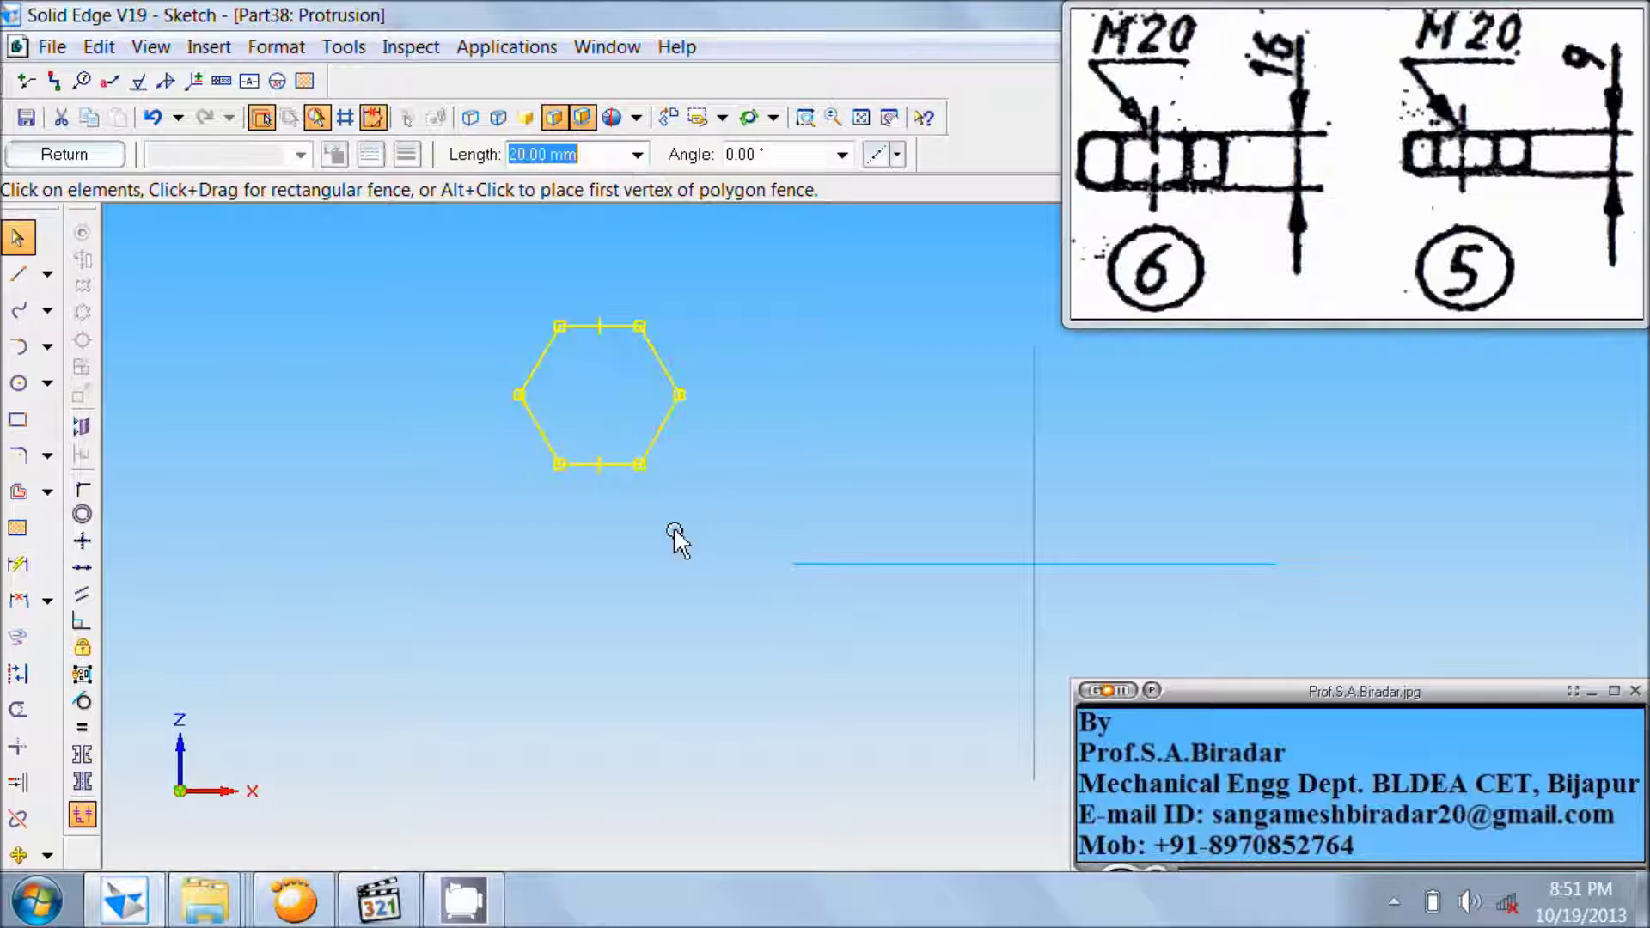
{"action": "left_click", "coordinate": [19, 854]}
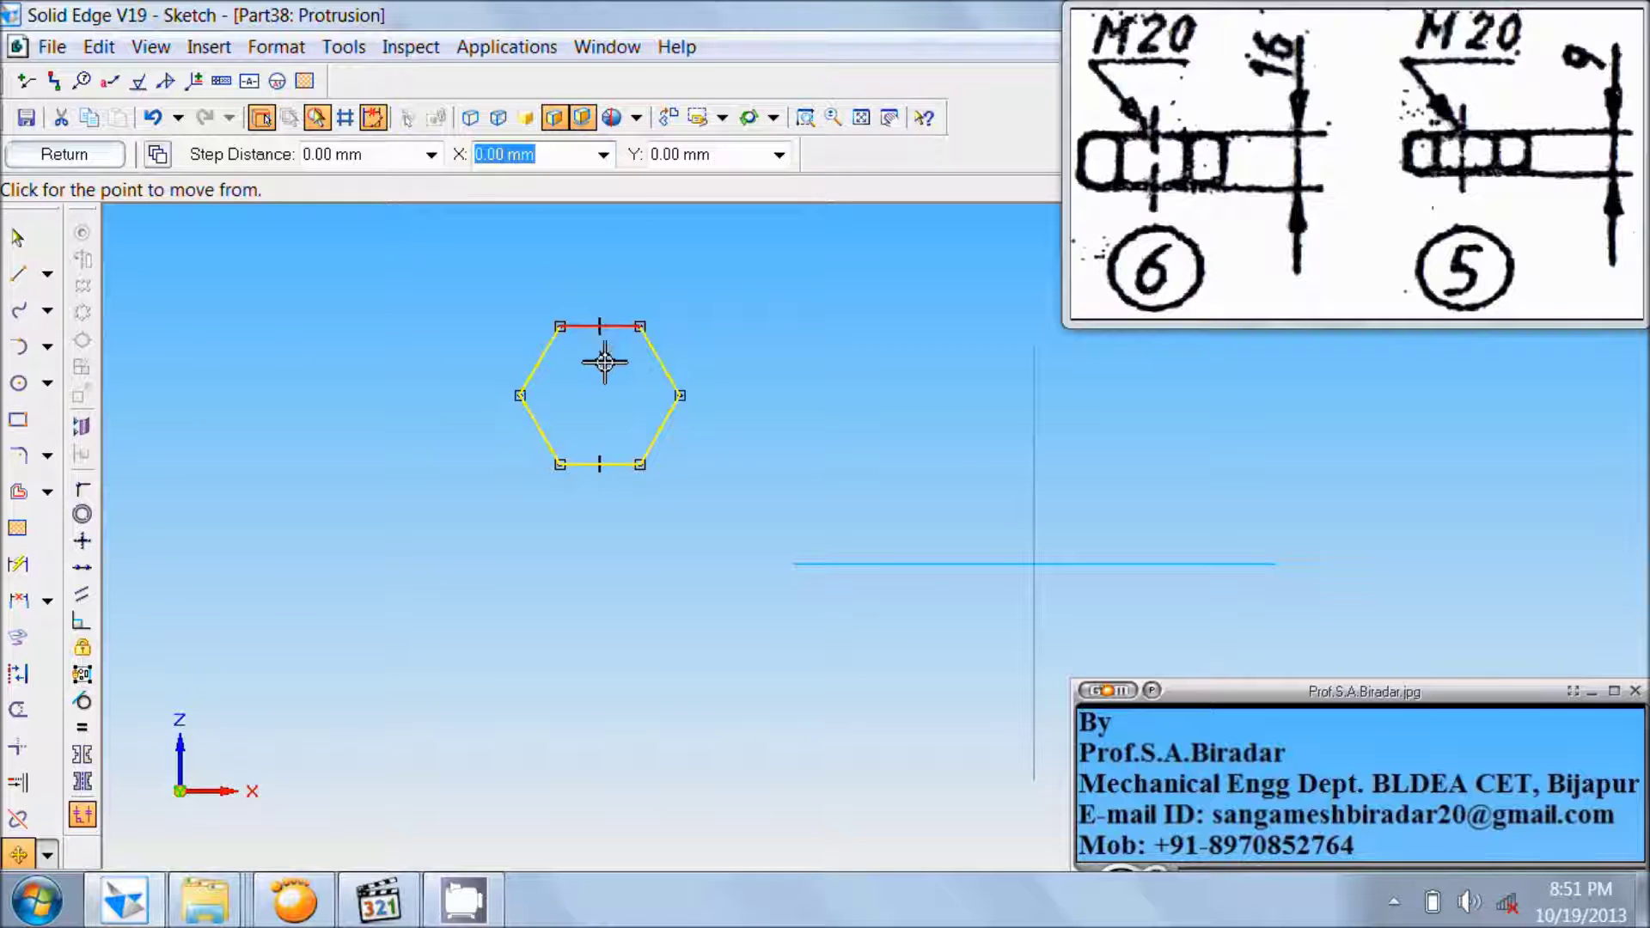
{"action": "left_click", "coordinate": [606, 391]}
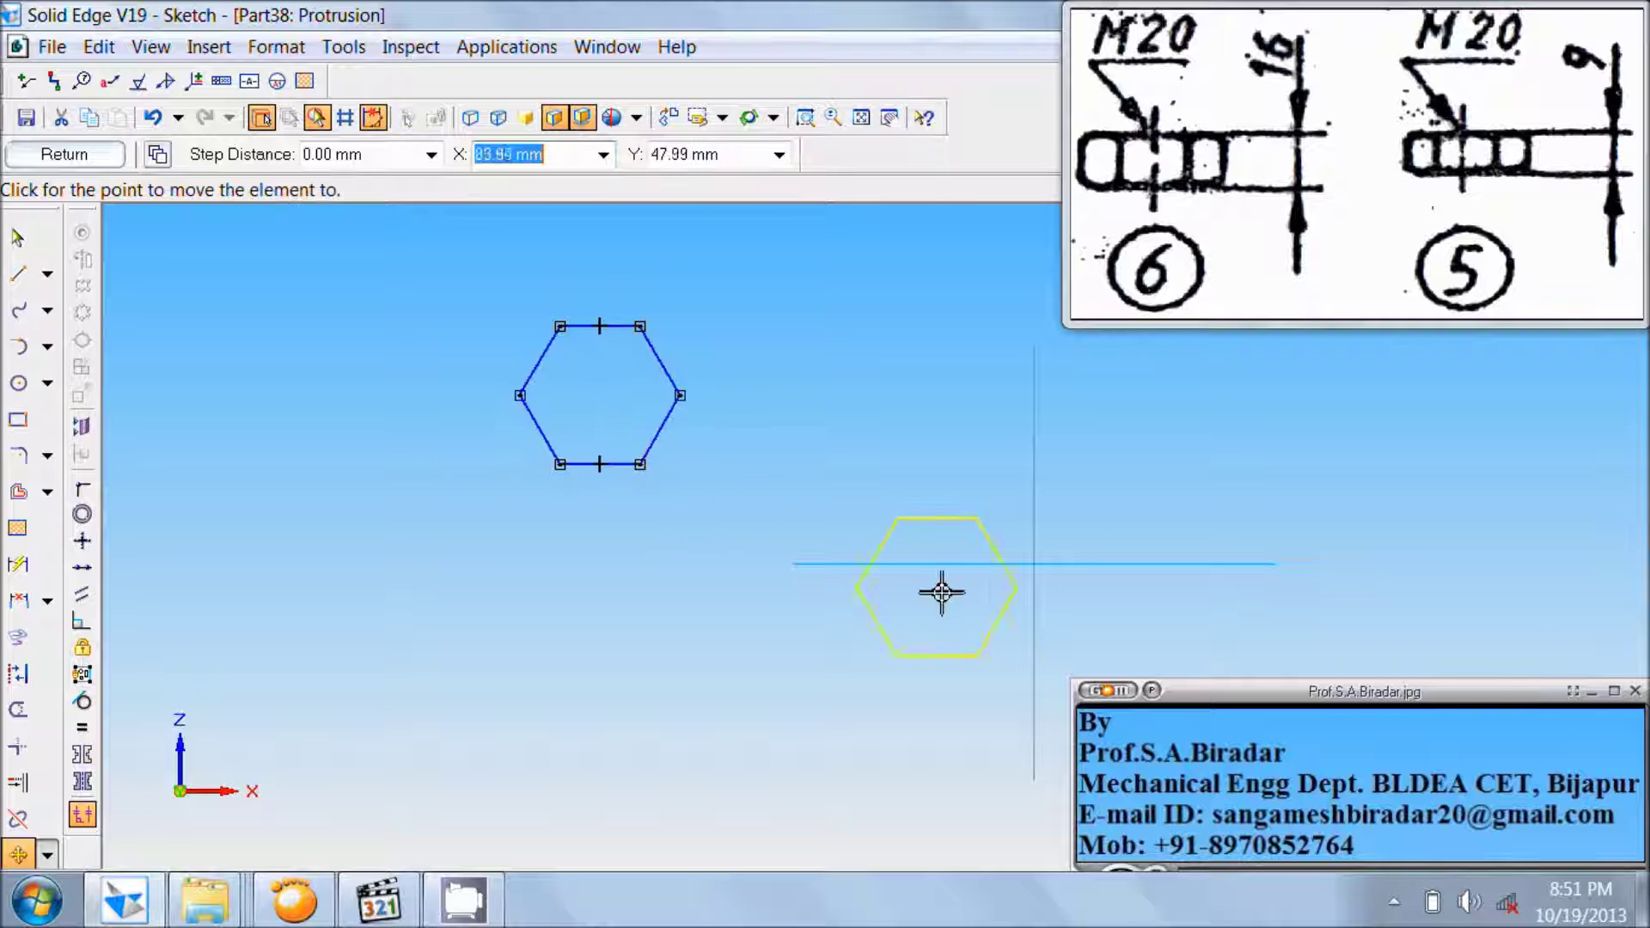
{"action": "left_click", "coordinate": [1037, 569]}
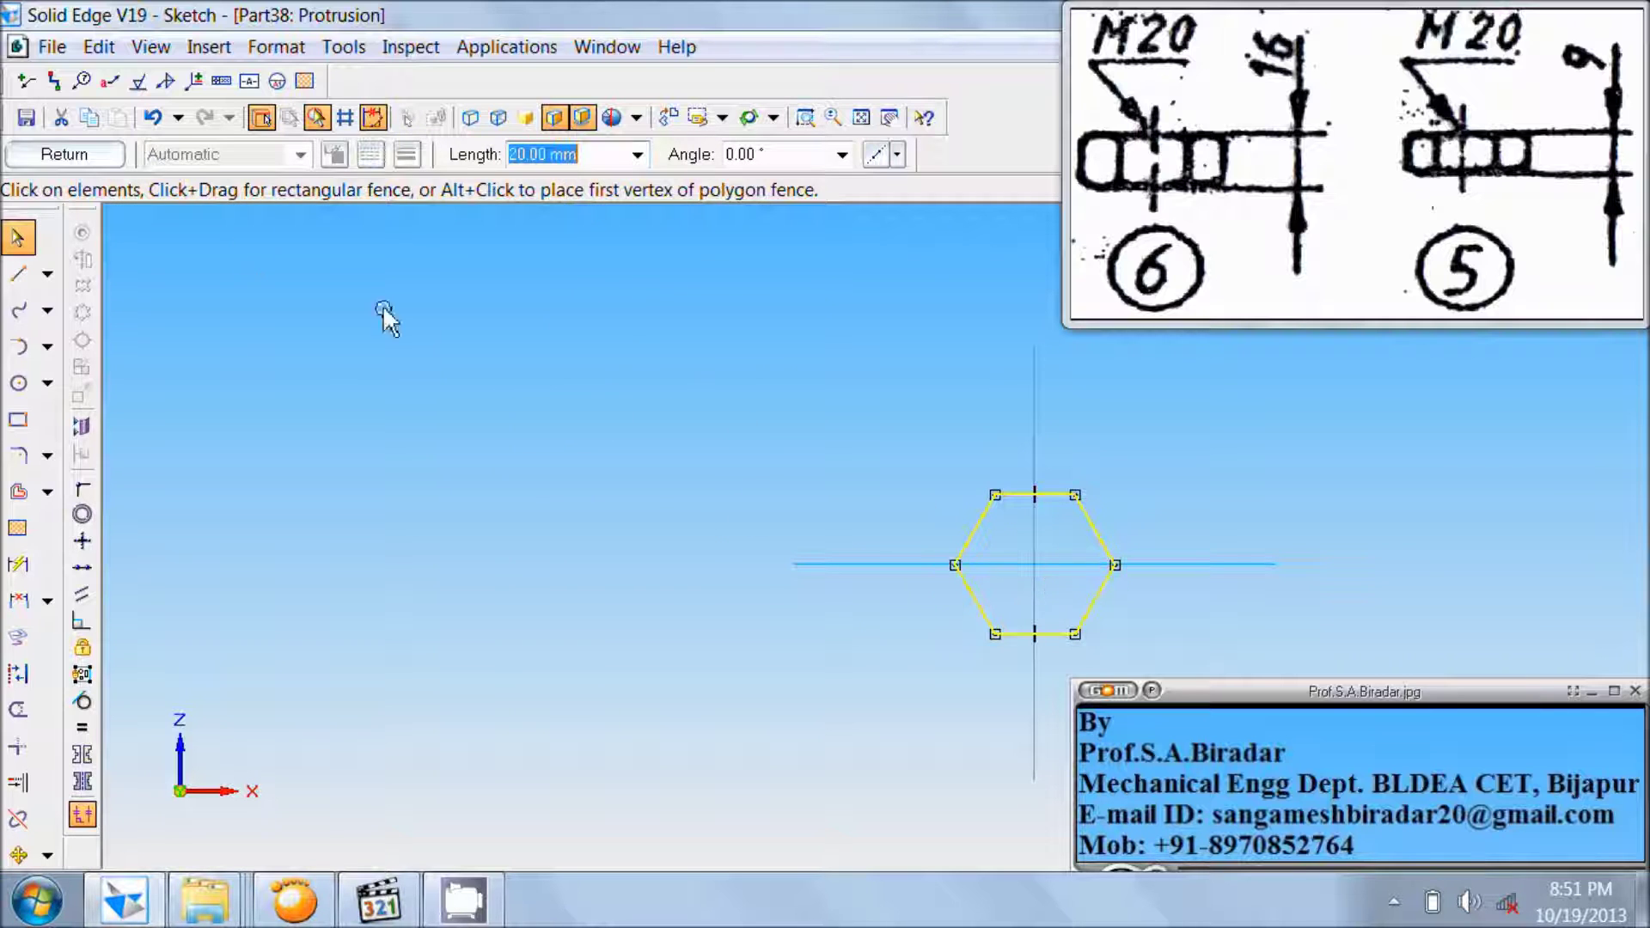
{"action": "left_click", "coordinate": [112, 157]}
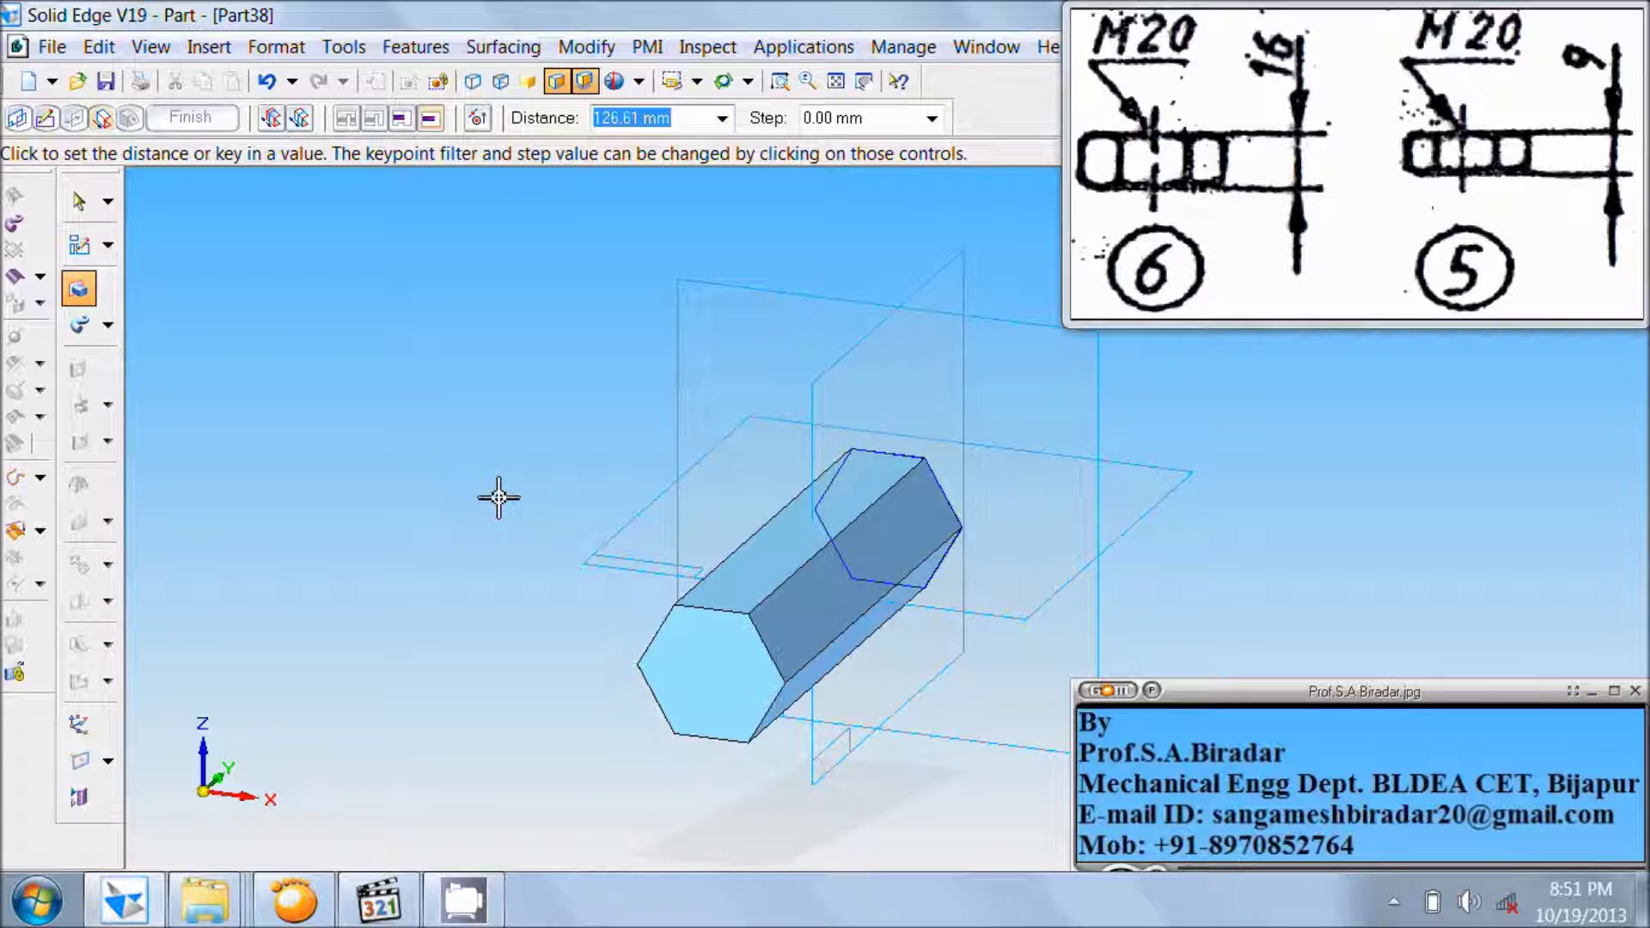
- Extrude the hexagon profile to a 9 mm depth and finish the protrusion
{"action": "type", "text": "9"}
{"action": "key", "text": "Return"}
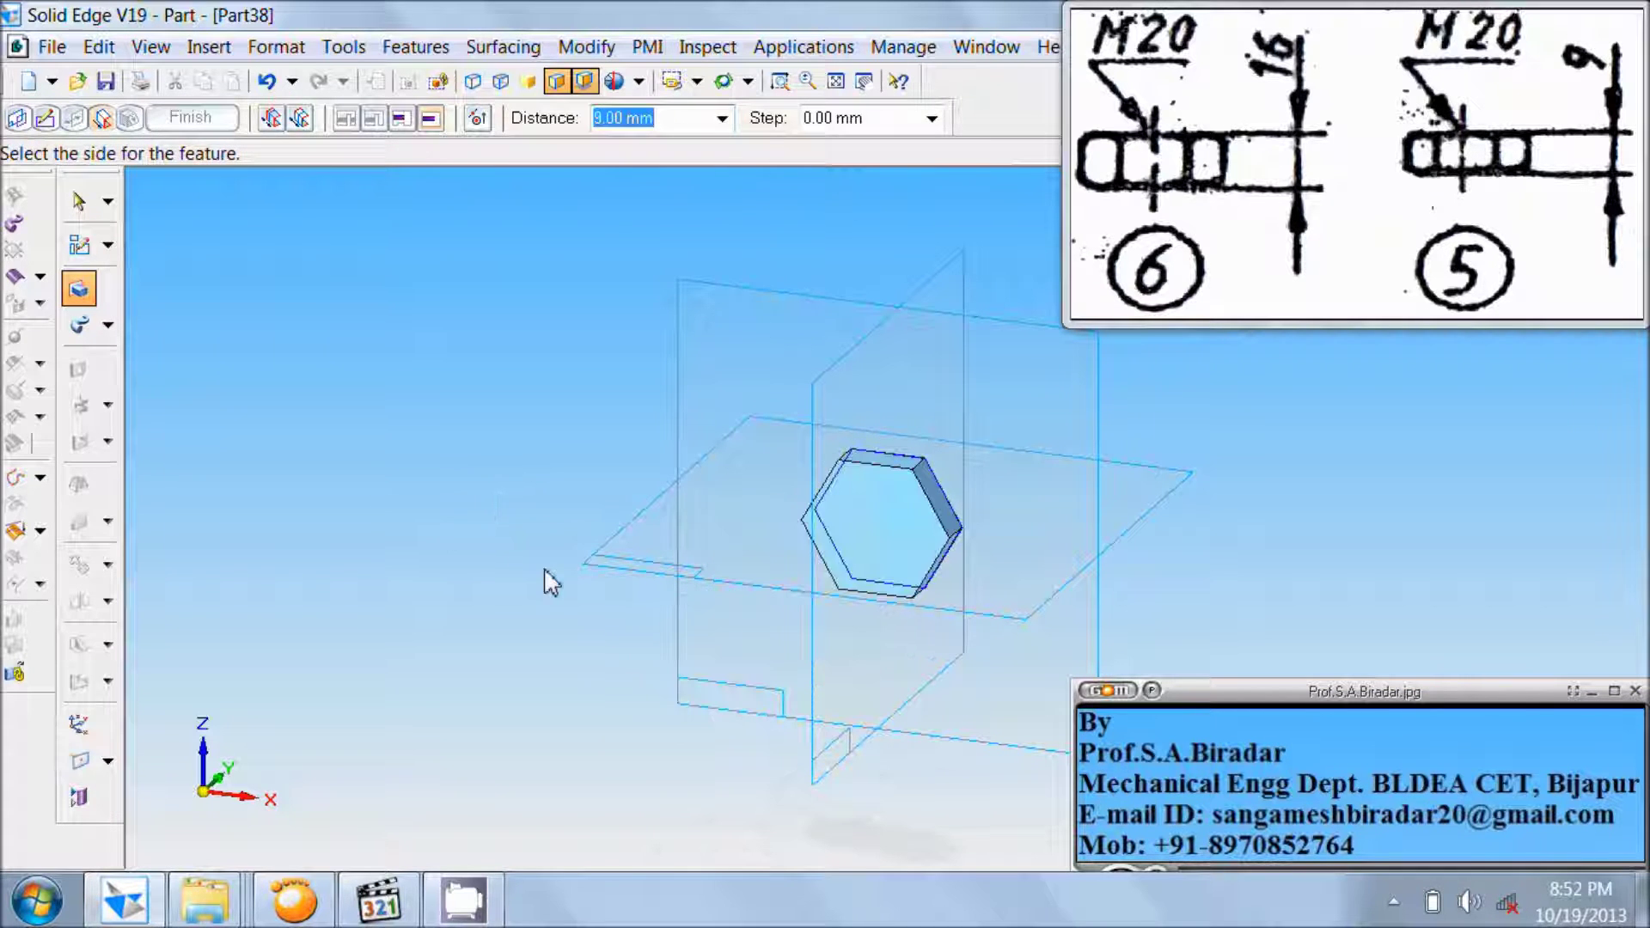
{"action": "left_click", "coordinate": [550, 583]}
{"action": "left_click", "coordinate": [194, 118]}
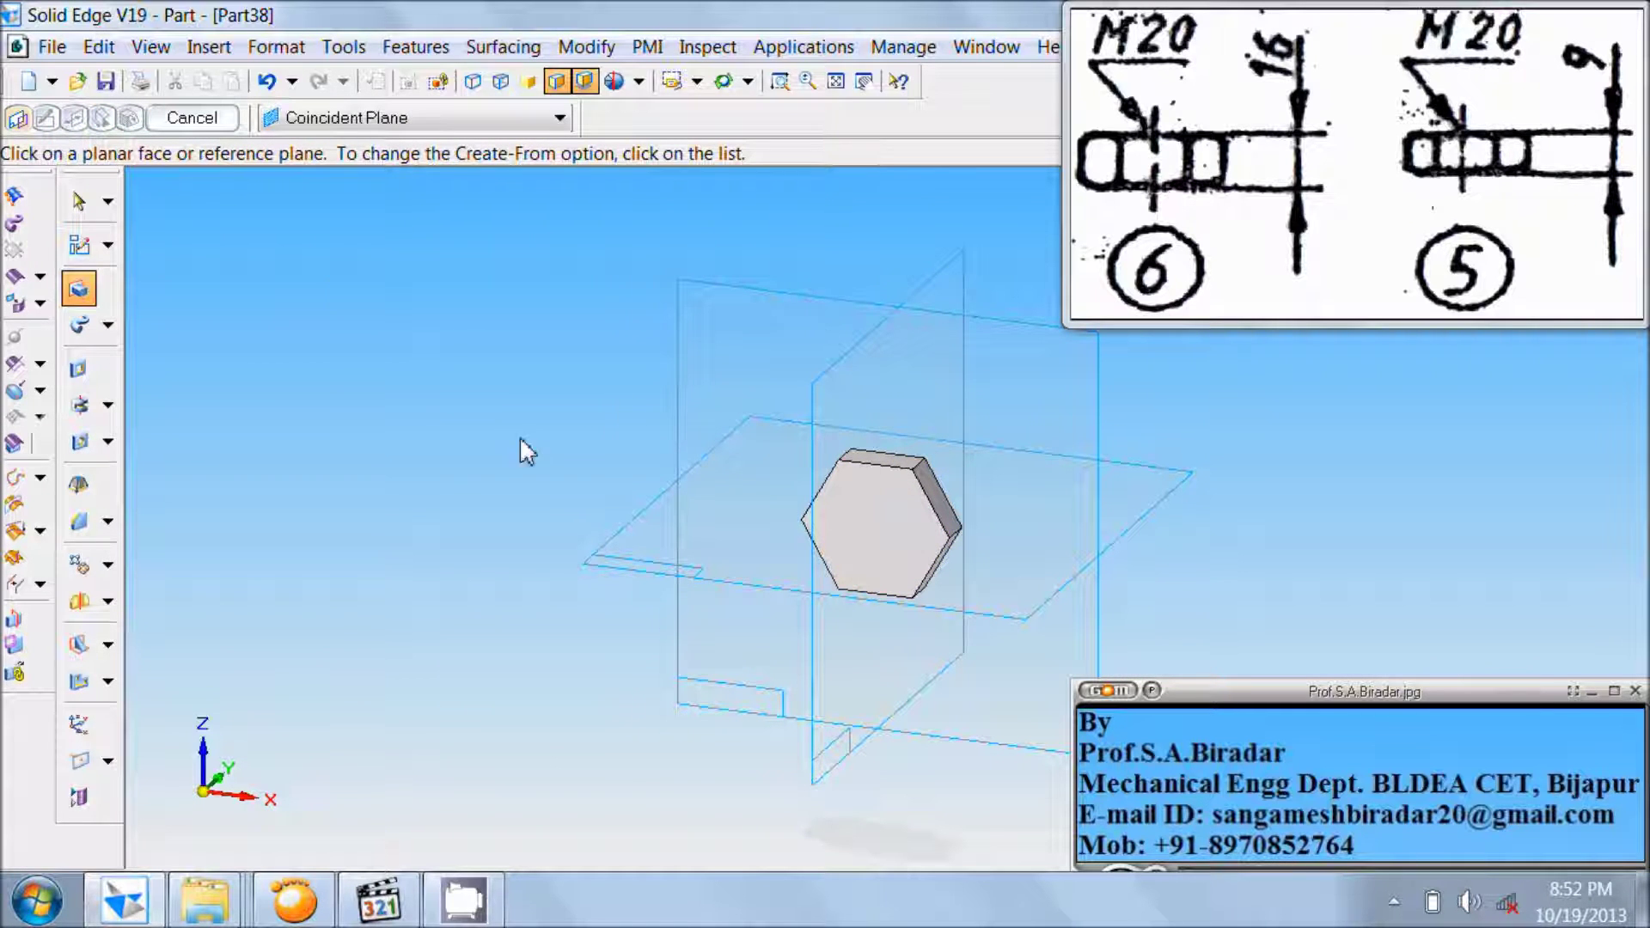
- Start a hole on the hexagon face, set to threaded, 20 mm (M20), Through All
{"action": "left_click", "coordinate": [80, 442]}
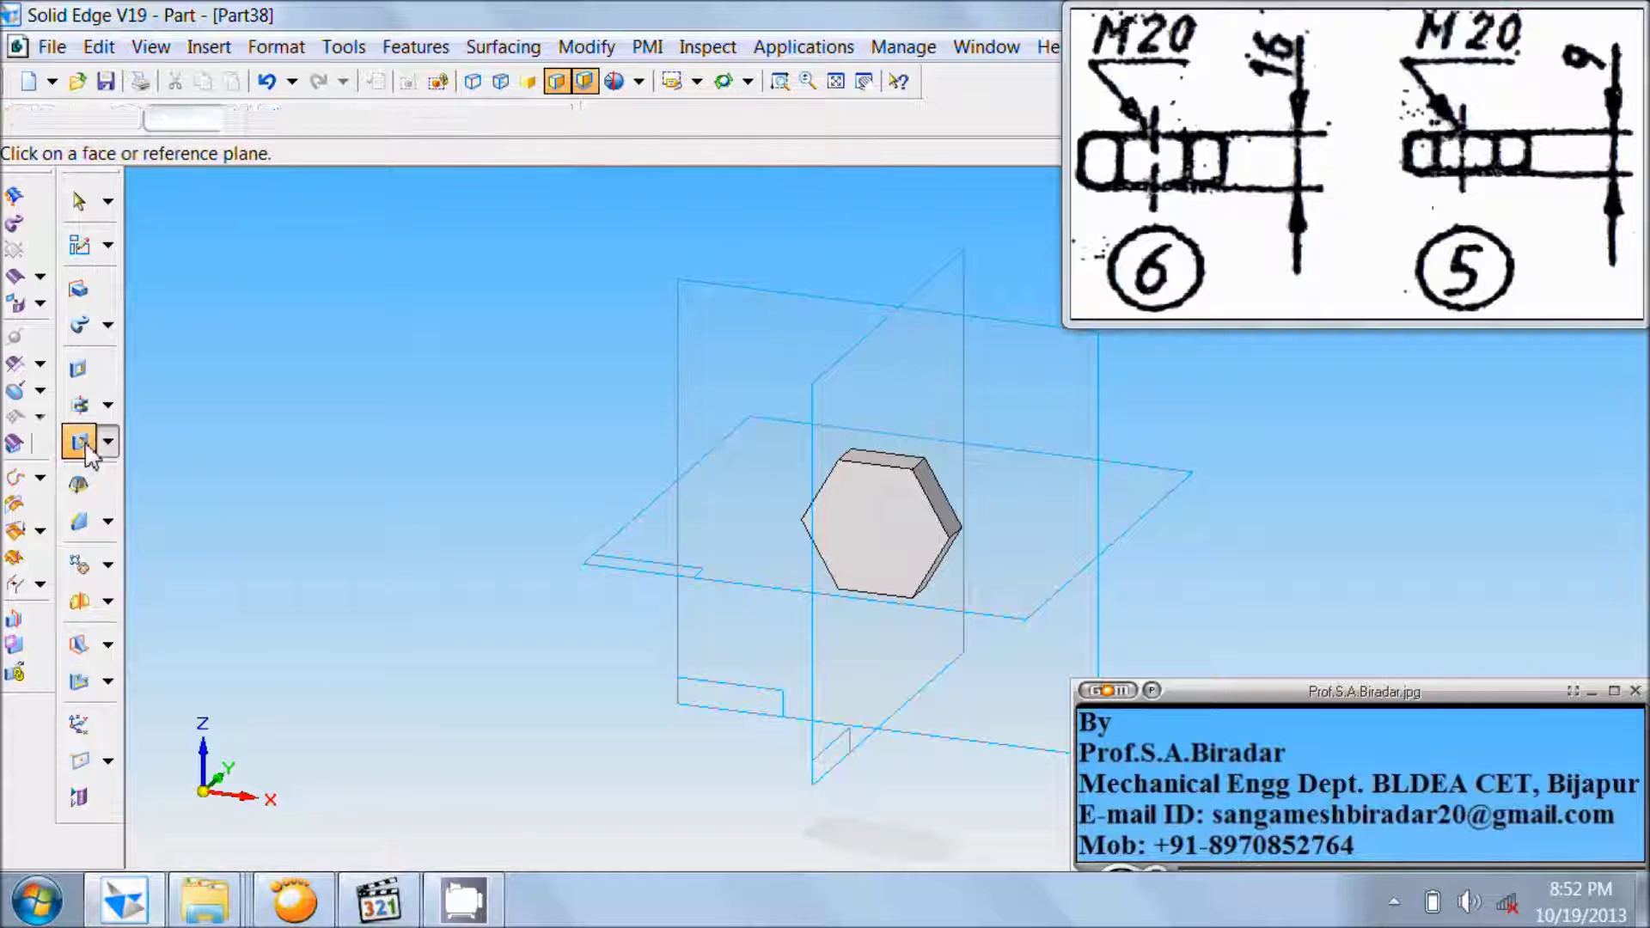
{"action": "left_click", "coordinate": [856, 522]}
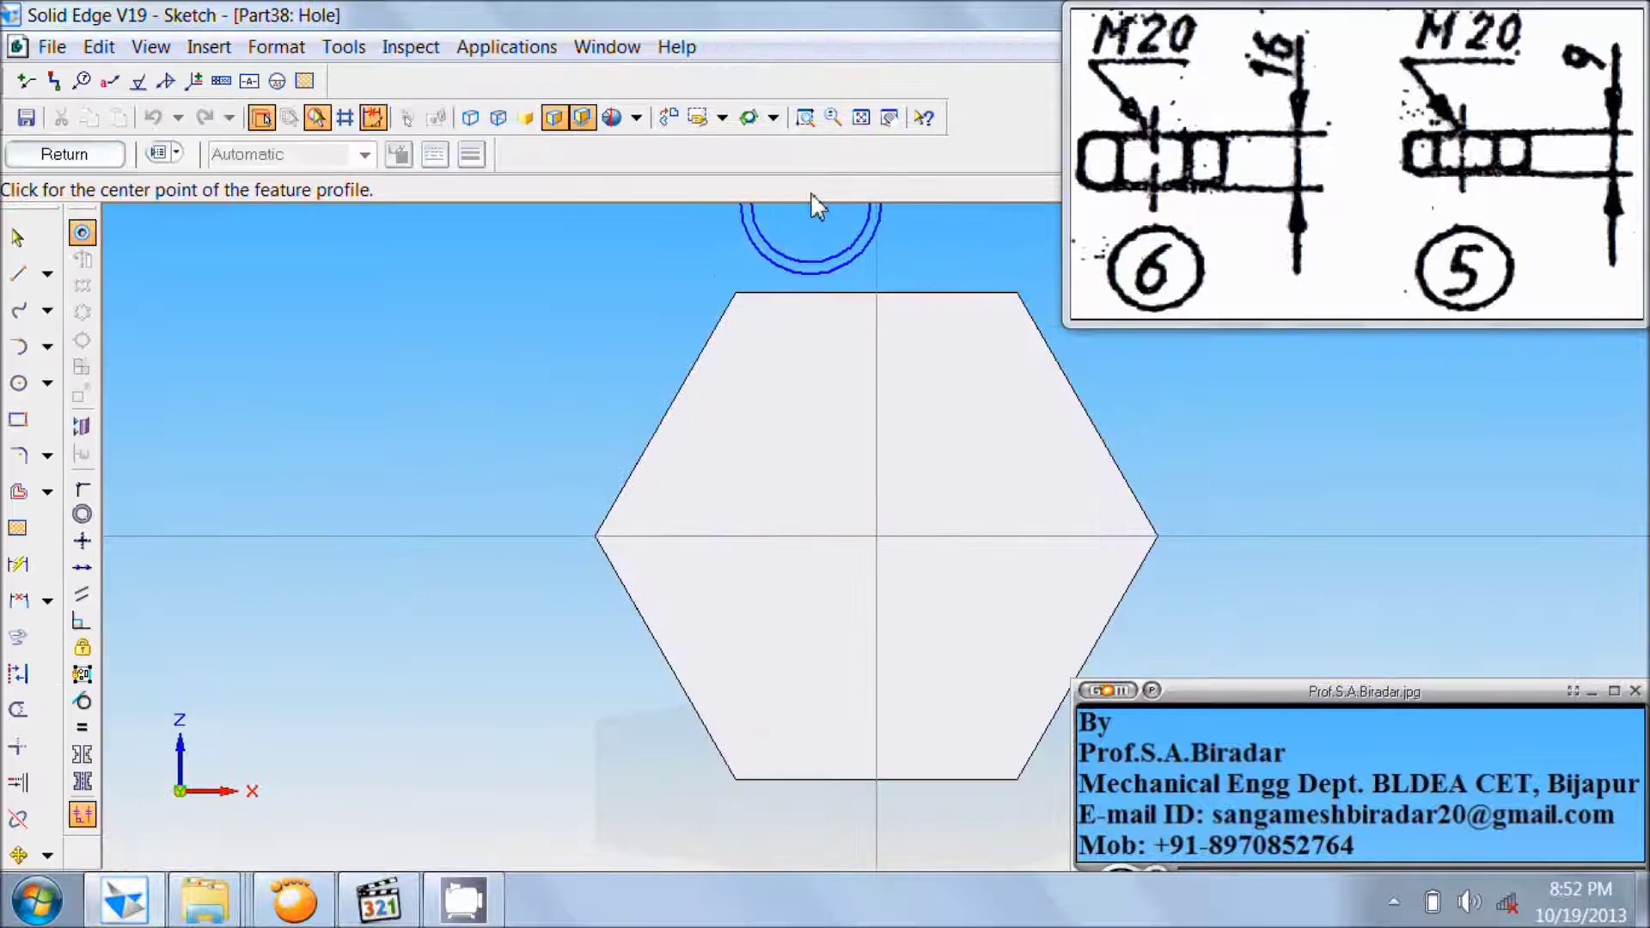
{"action": "left_click", "coordinate": [861, 117]}
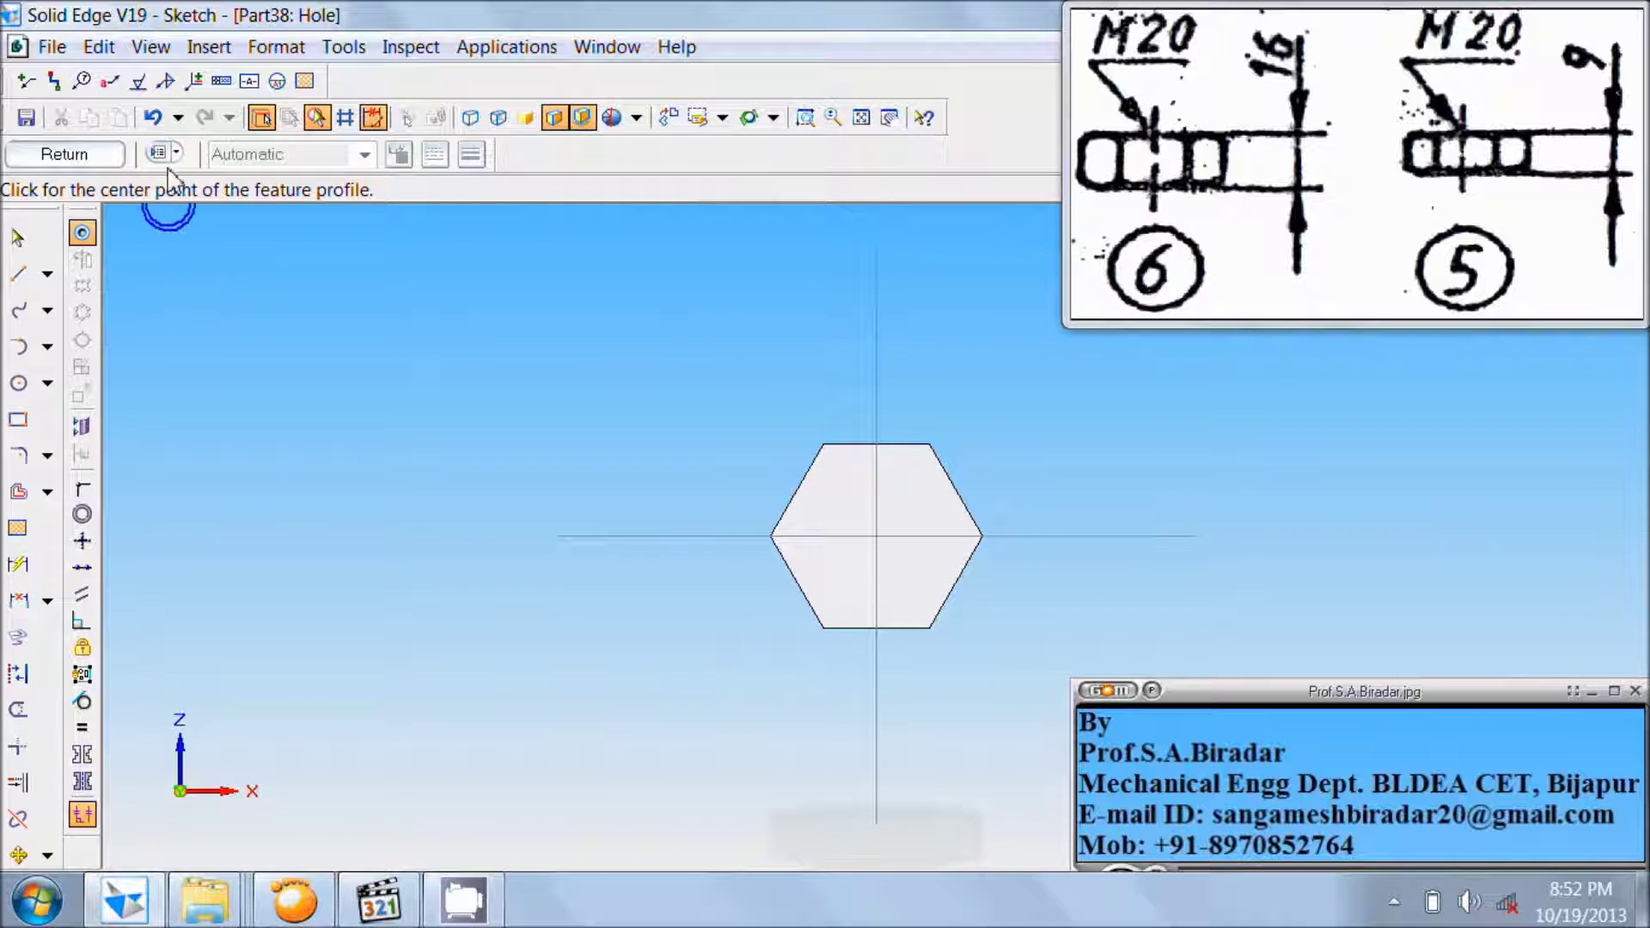
{"action": "left_click", "coordinate": [160, 154]}
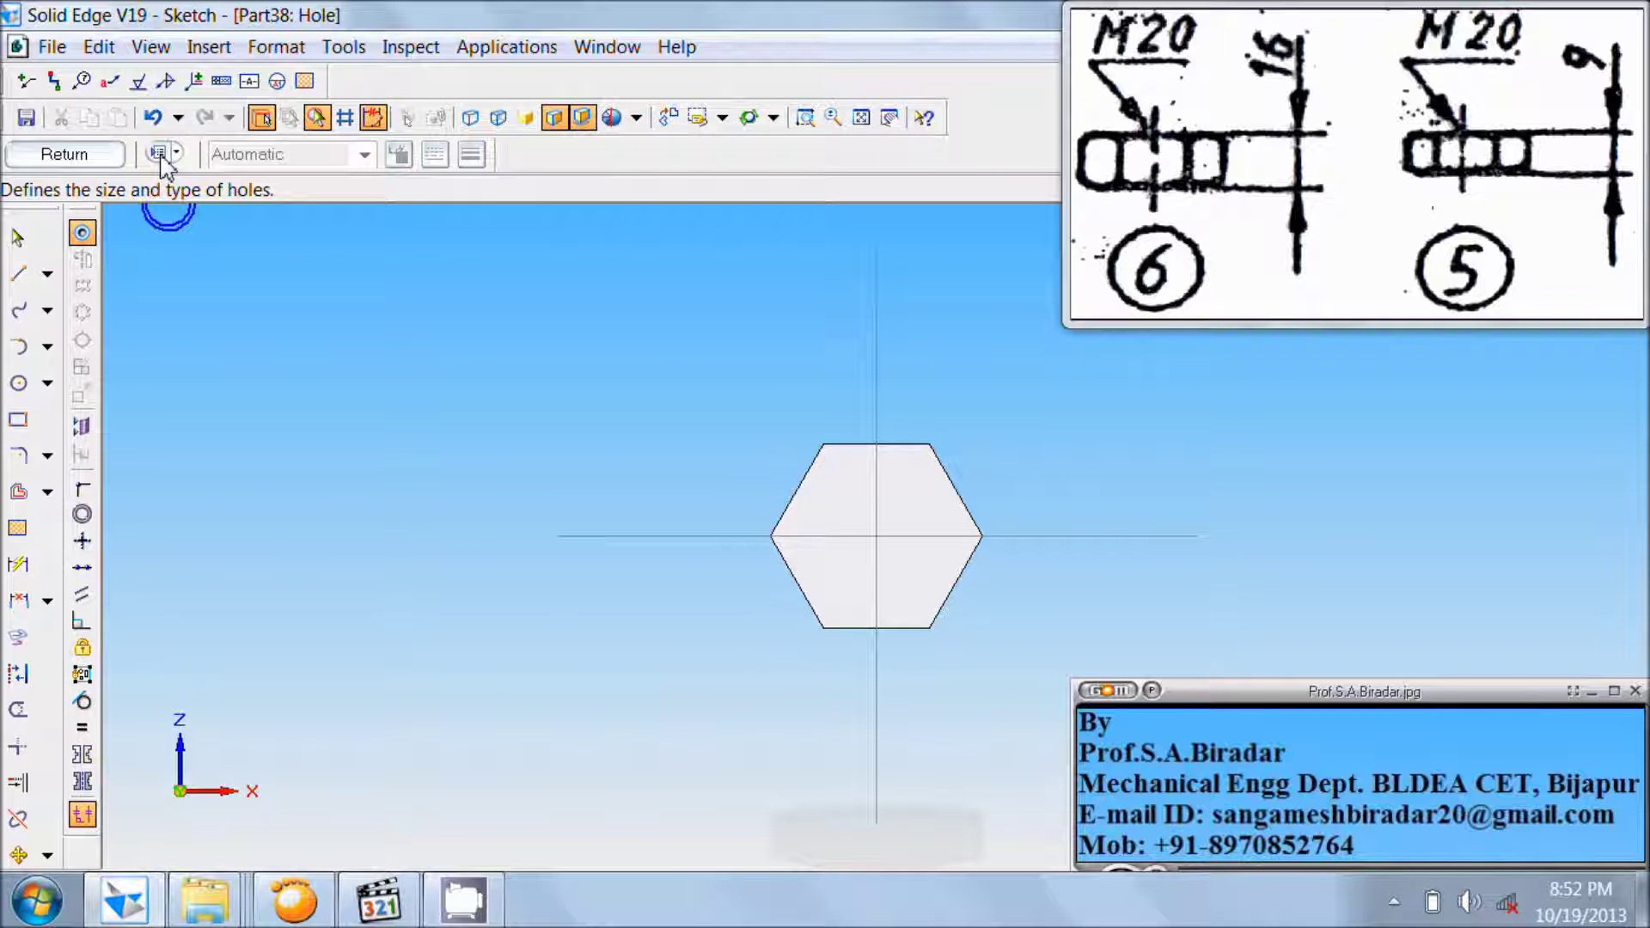
{"action": "left_click", "coordinate": [680, 292]}
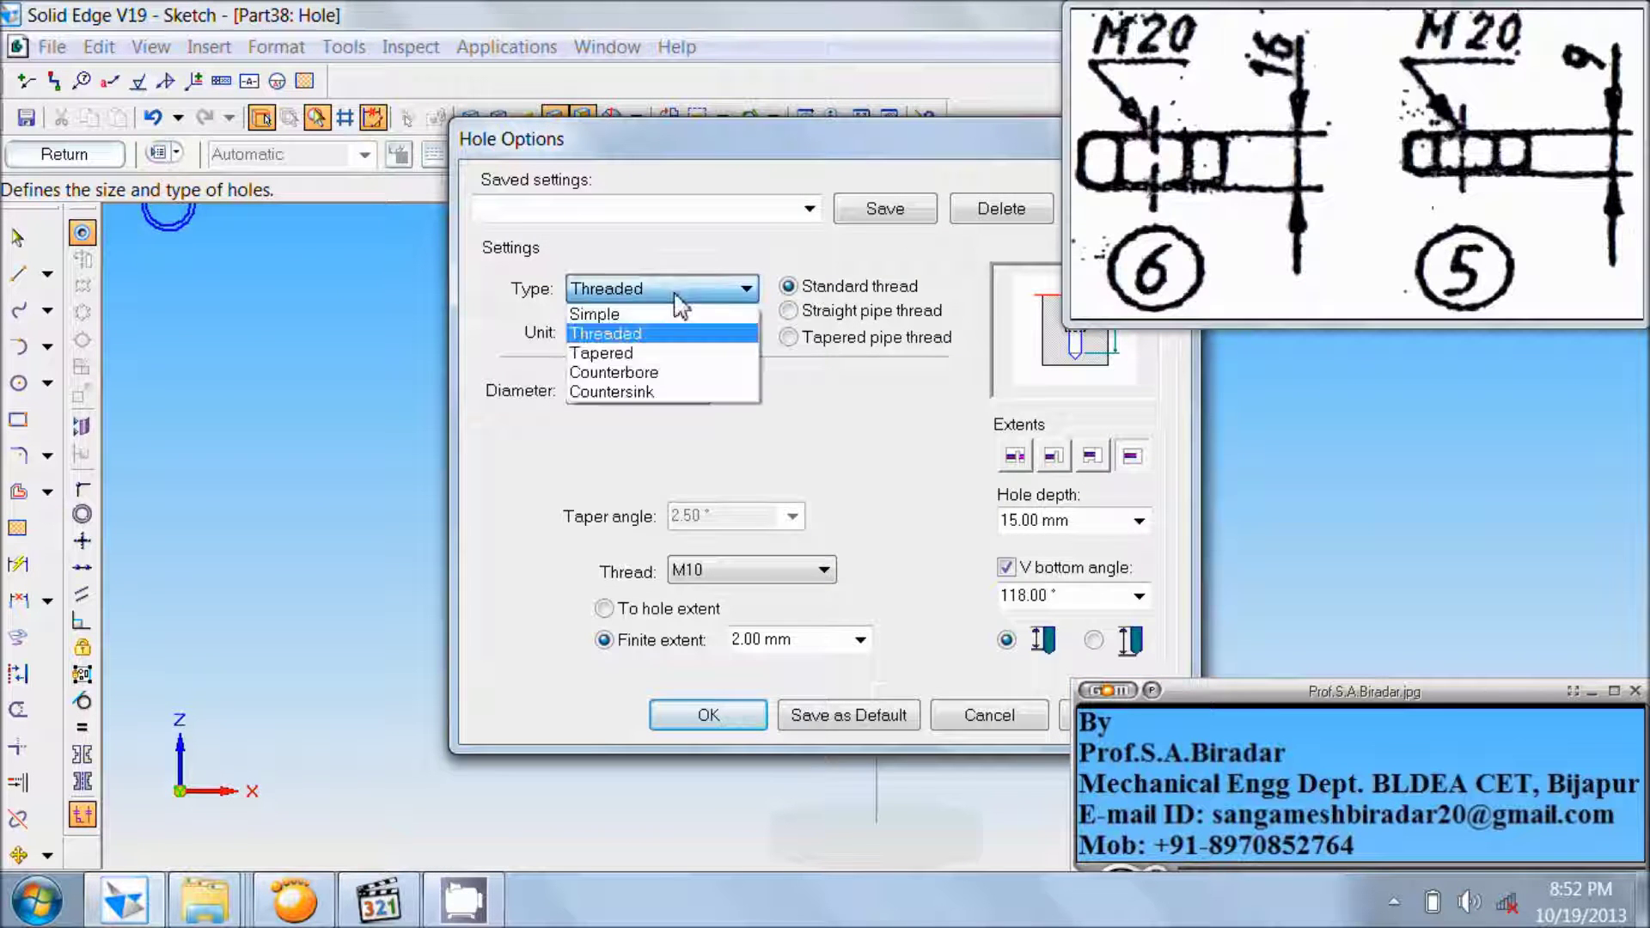
{"action": "left_click", "coordinate": [693, 335]}
{"action": "left_click", "coordinate": [694, 392]}
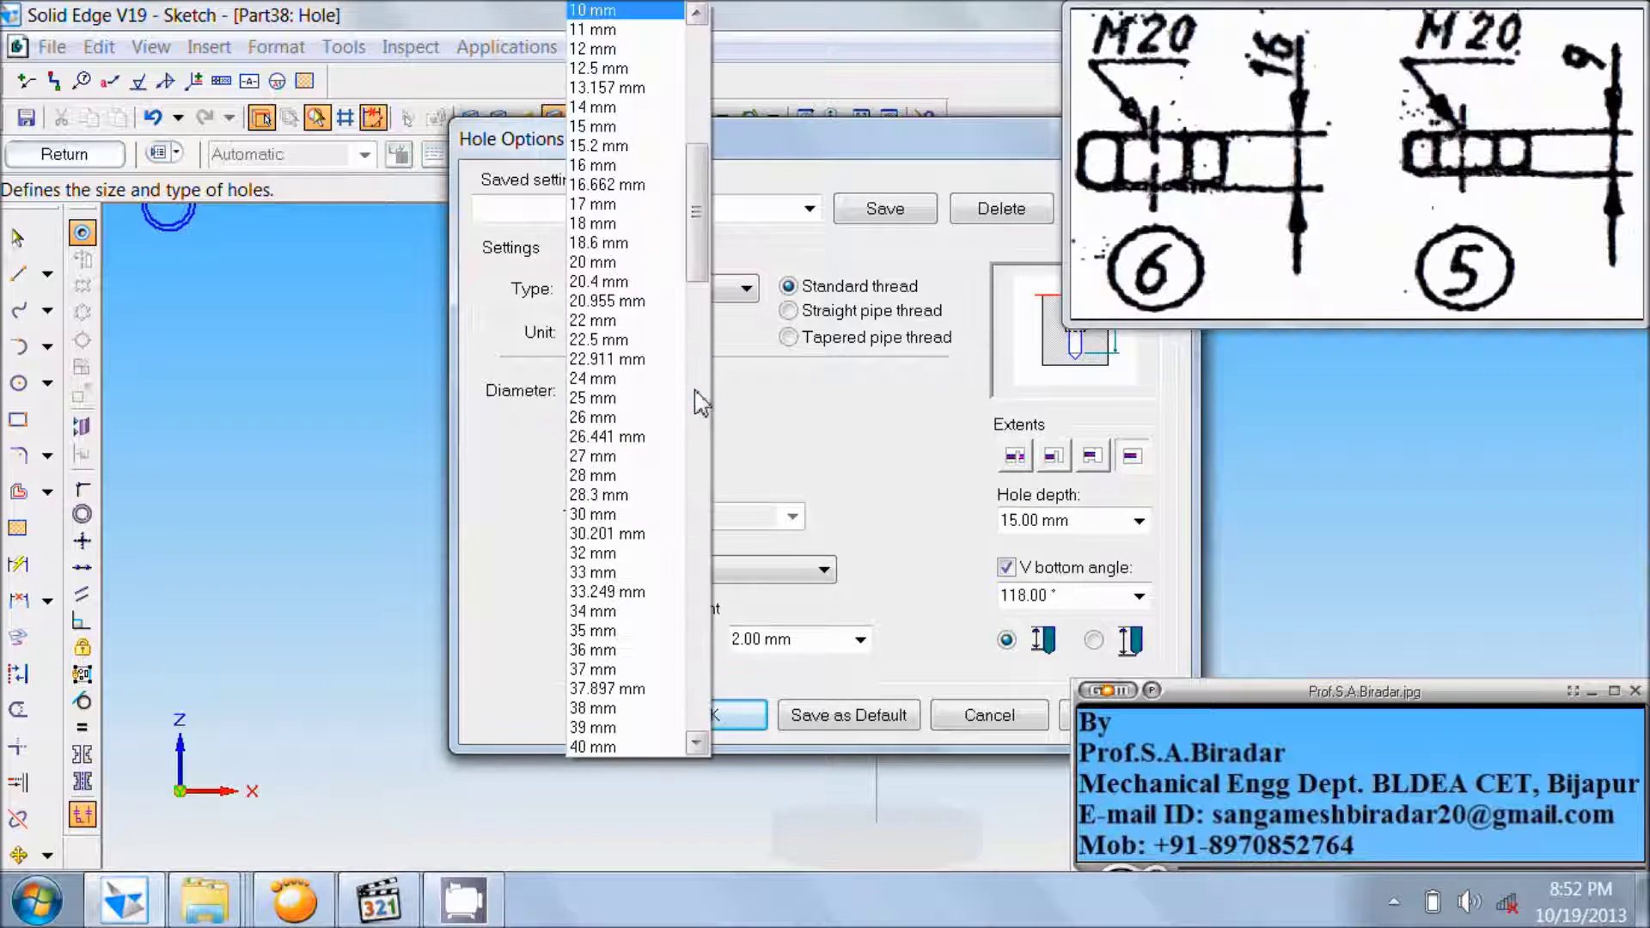
{"action": "left_click", "coordinate": [622, 269]}
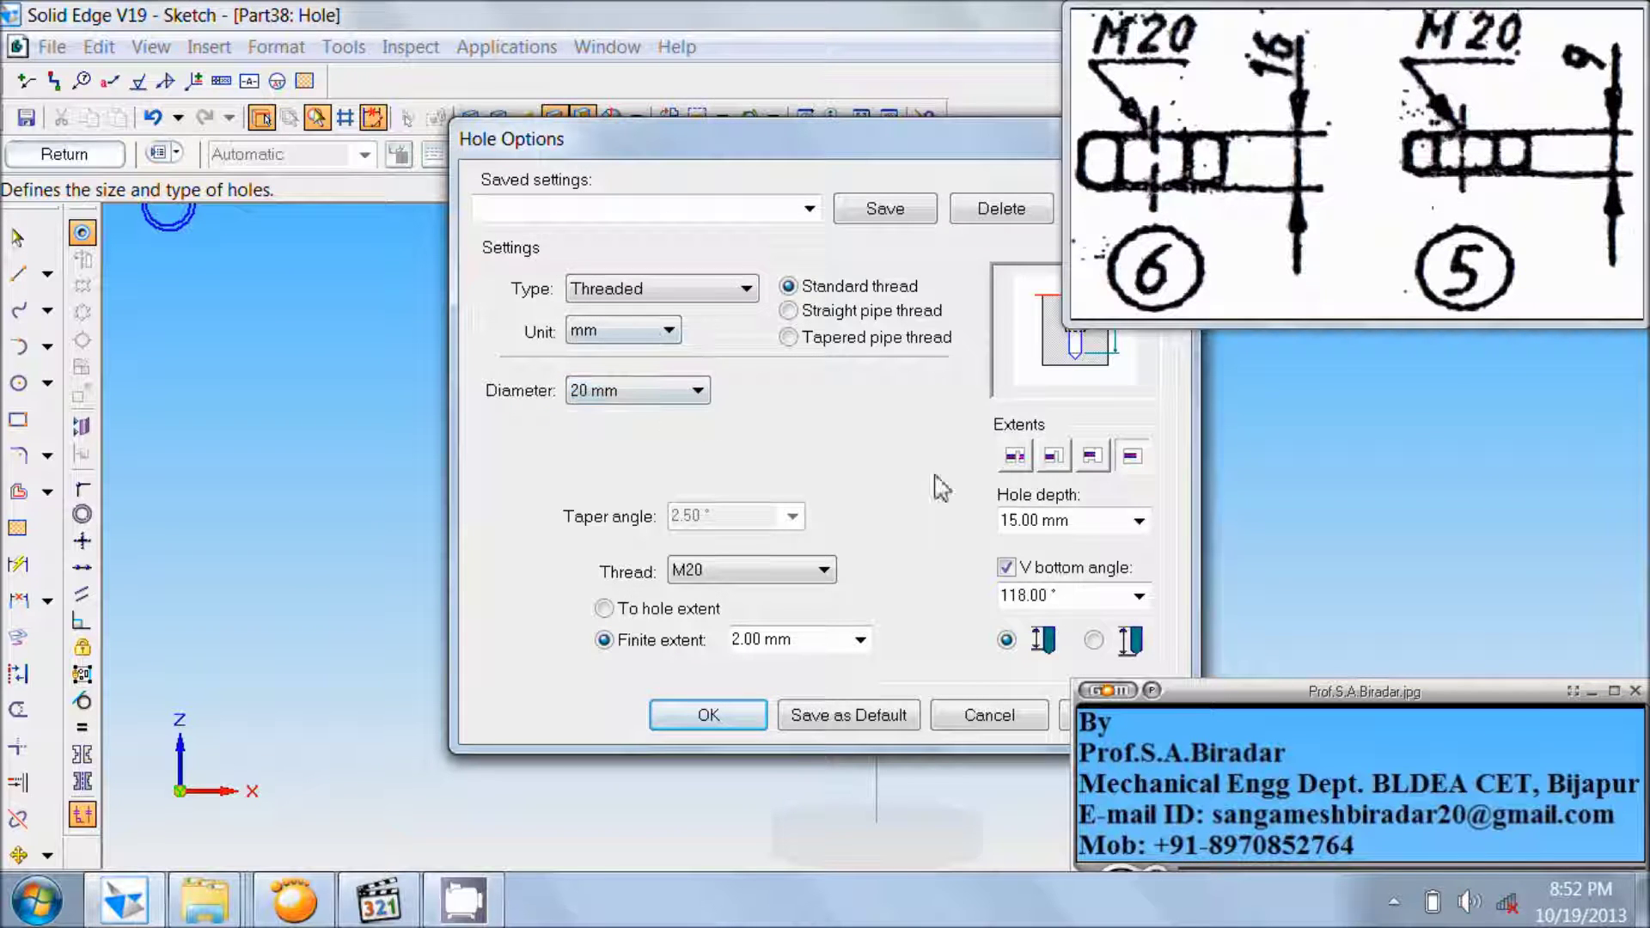
{"action": "left_click", "coordinate": [1014, 459]}
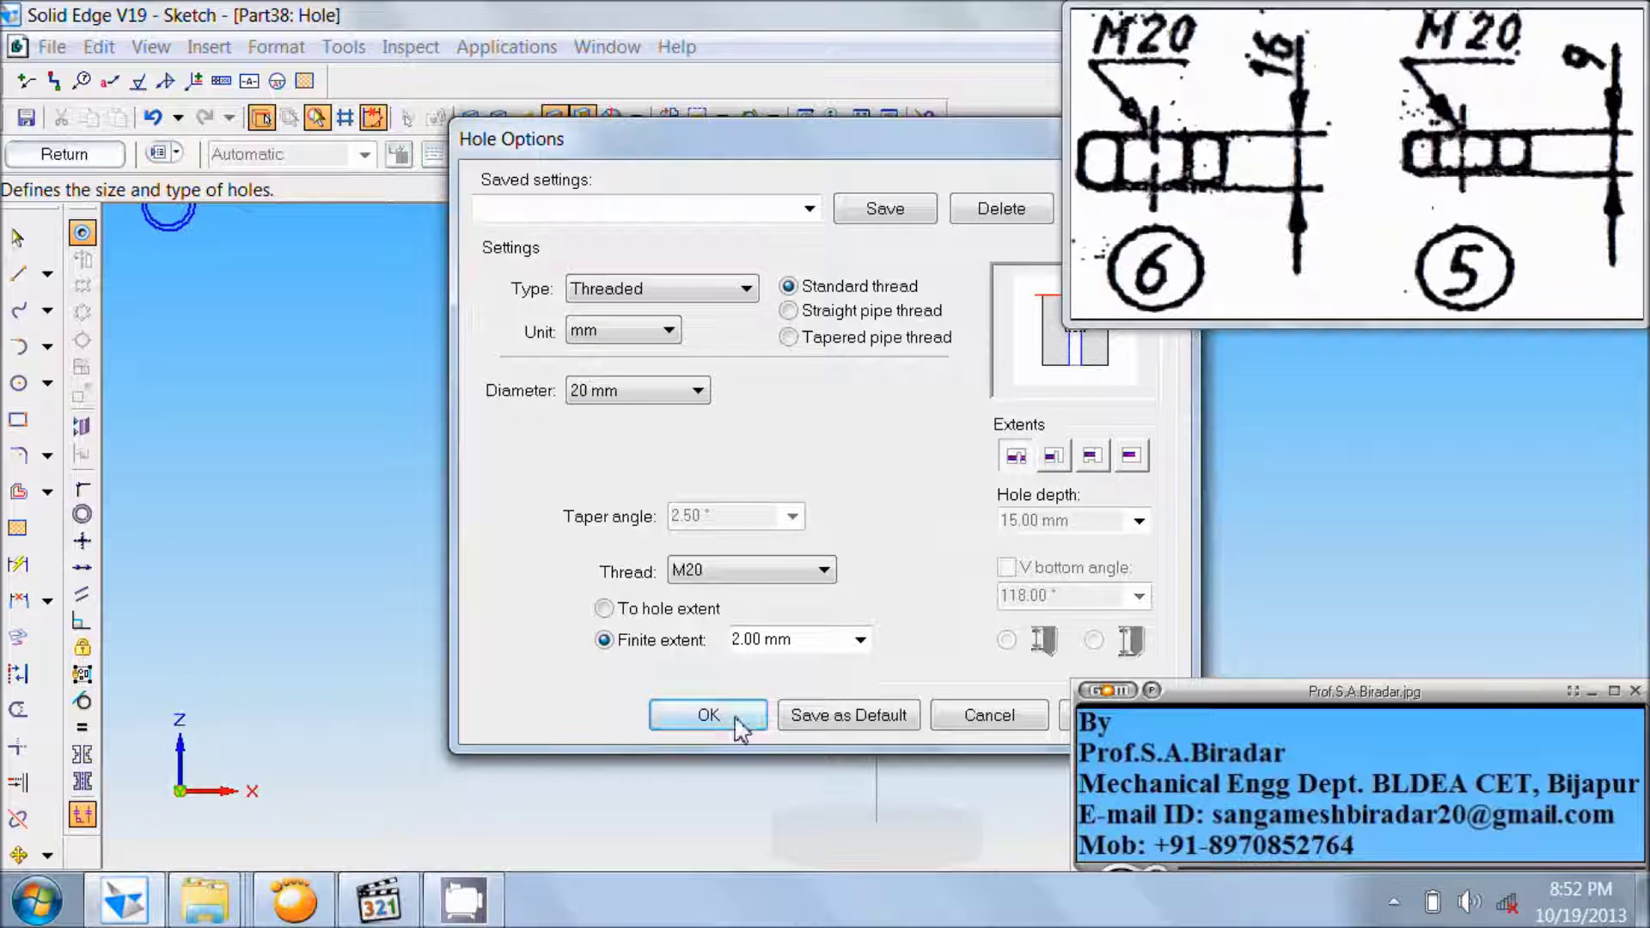
{"action": "left_click", "coordinate": [722, 718]}
- Place the M20 hole at the hexagon's centre and complete the hole feature
{"action": "left_click", "coordinate": [876, 538]}
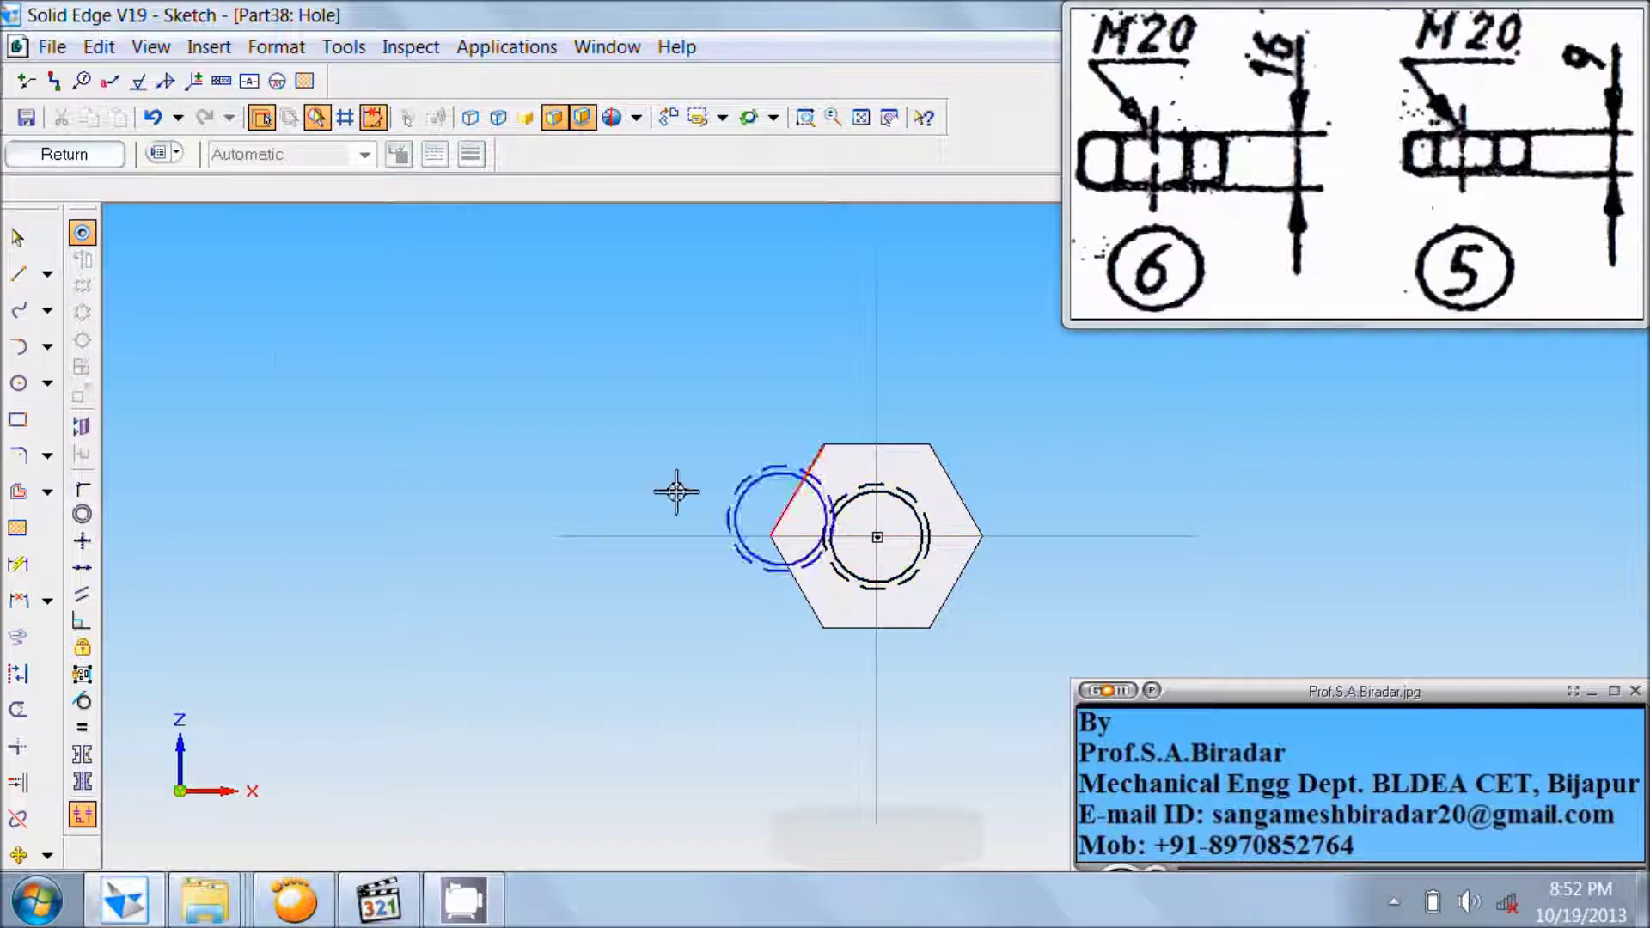
{"action": "left_click", "coordinate": [64, 154]}
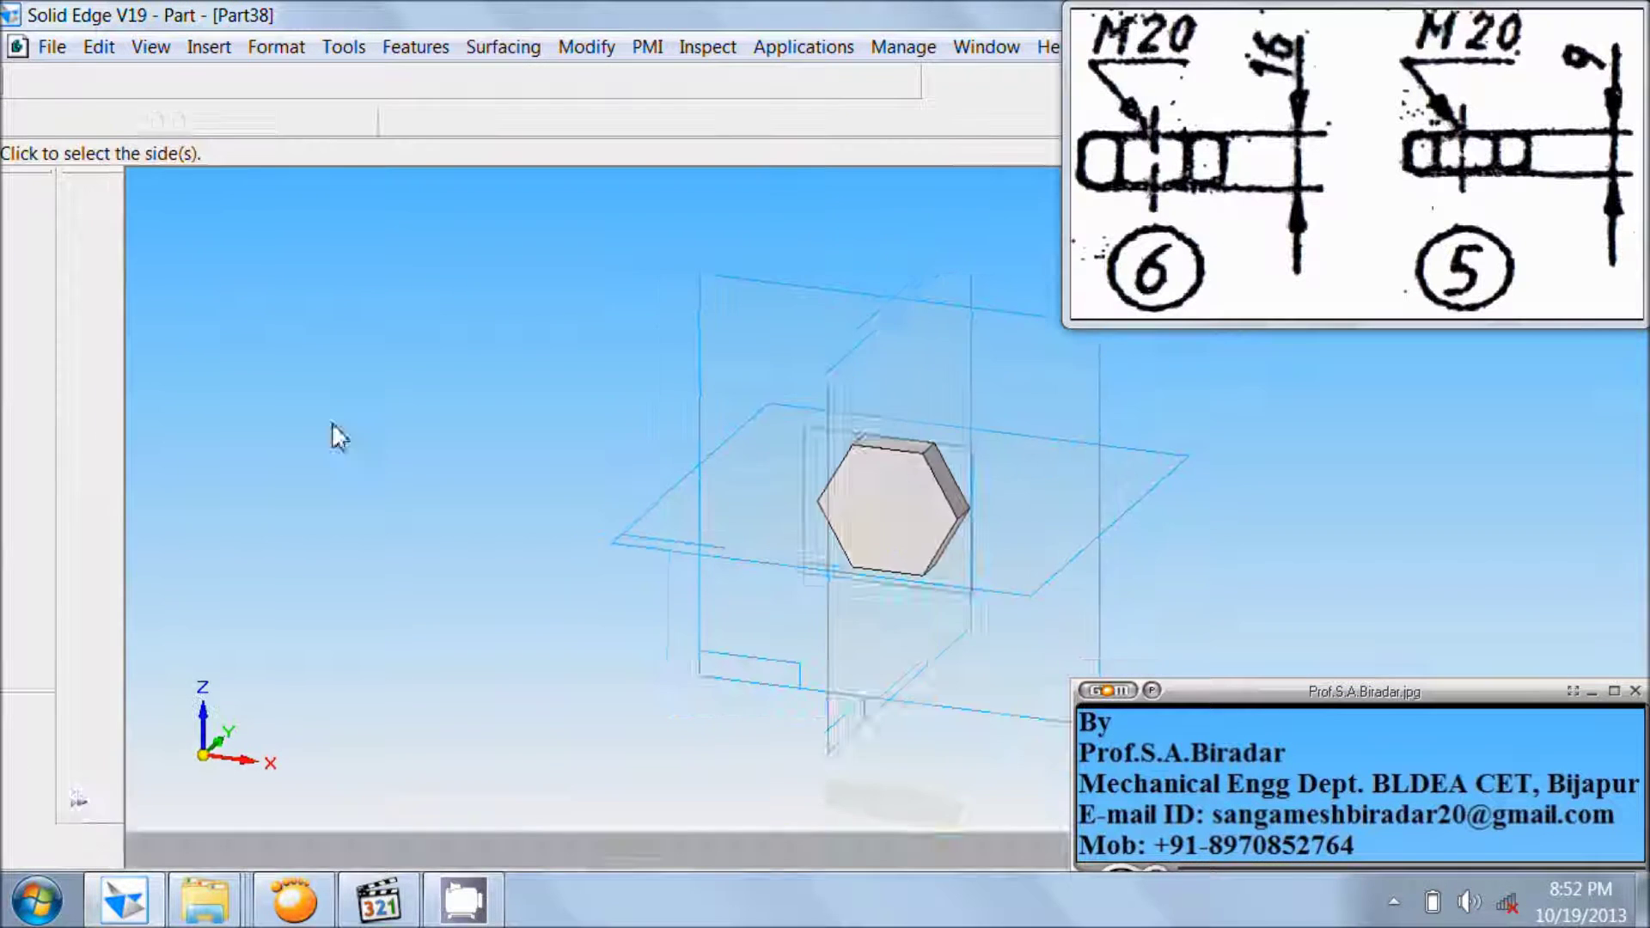
{"action": "left_click", "coordinate": [762, 250]}
{"action": "left_click", "coordinate": [191, 118]}
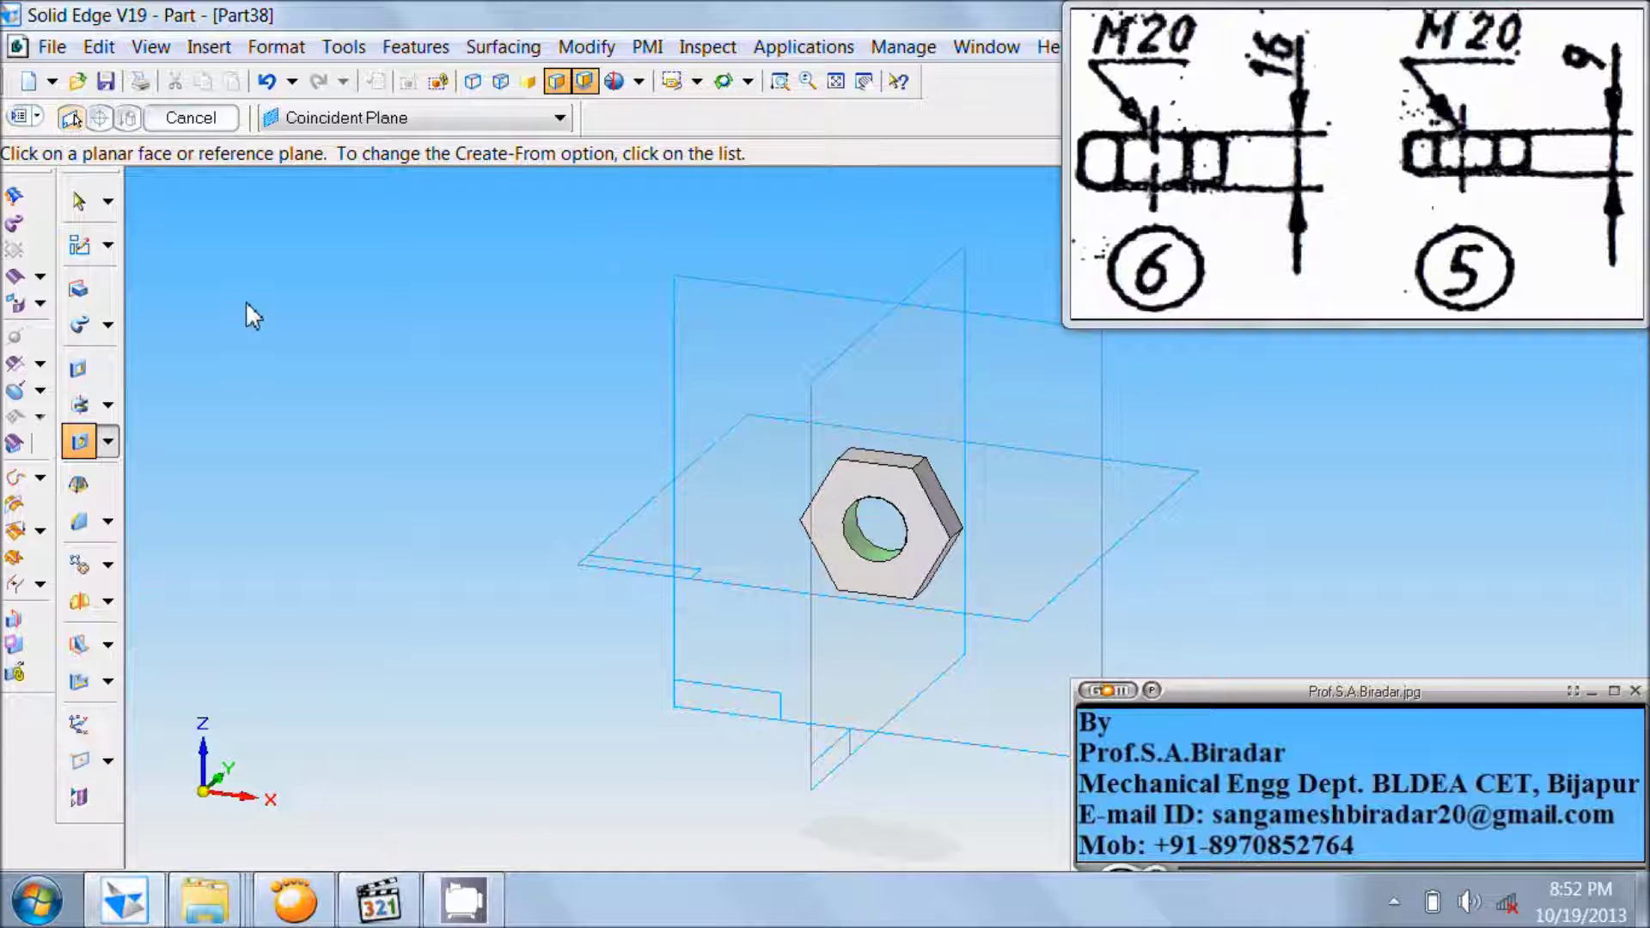
- Start a revolved cutout on the Right (yz) plane and draw a 1 mm line from the corner
{"action": "left_click", "coordinate": [82, 404]}
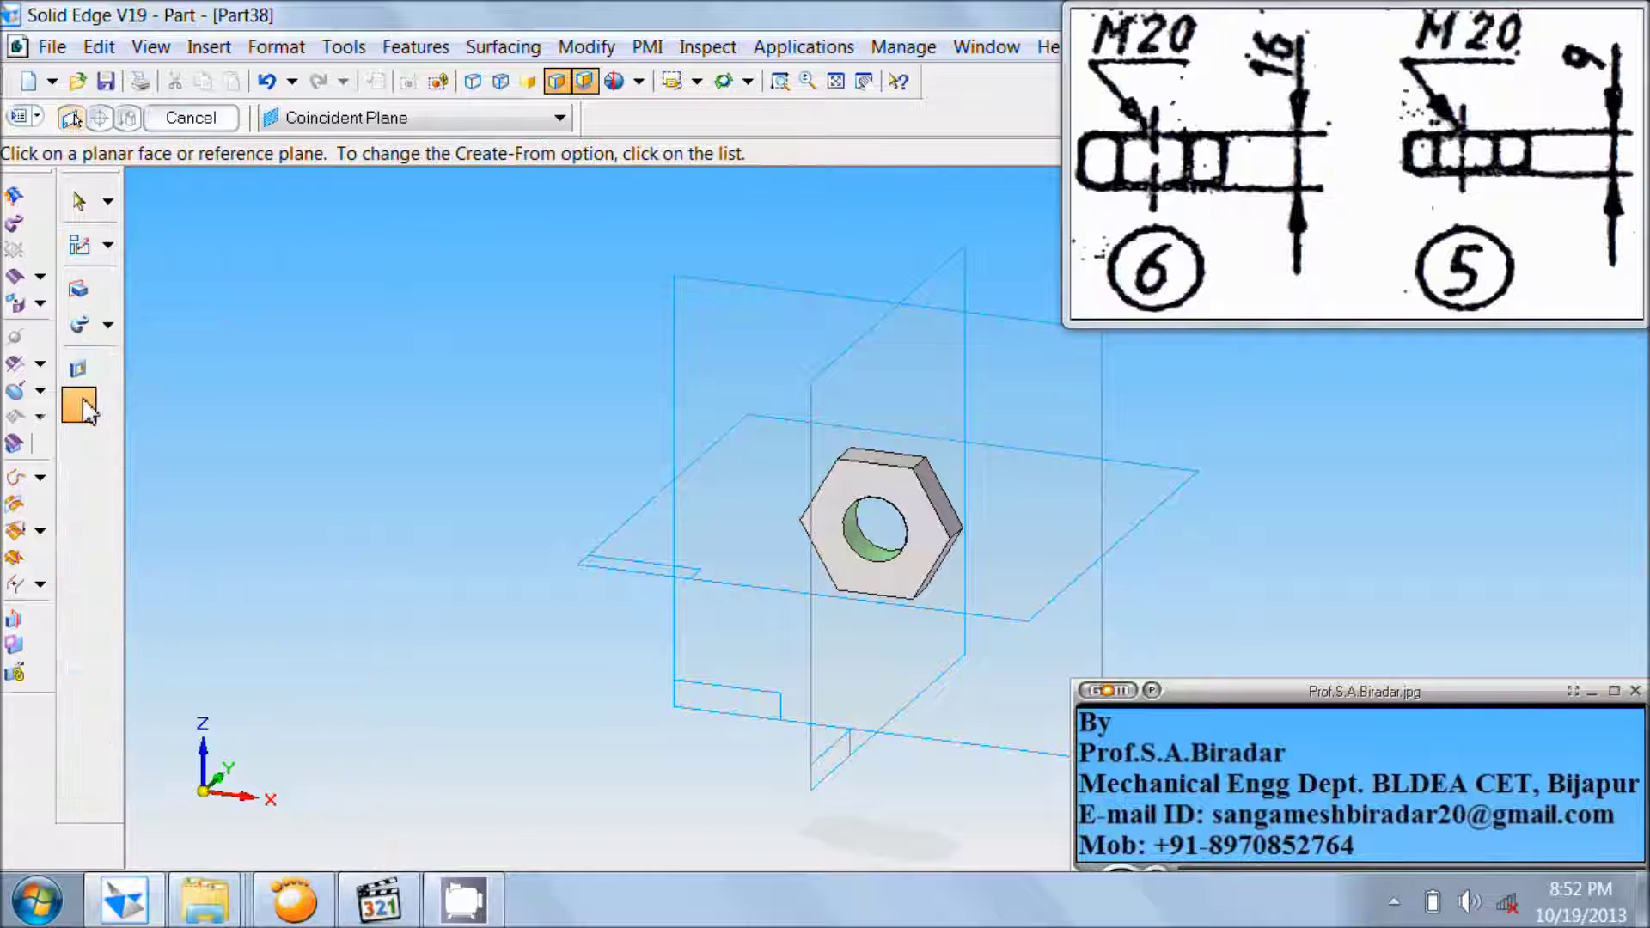
{"action": "left_click", "coordinate": [861, 382]}
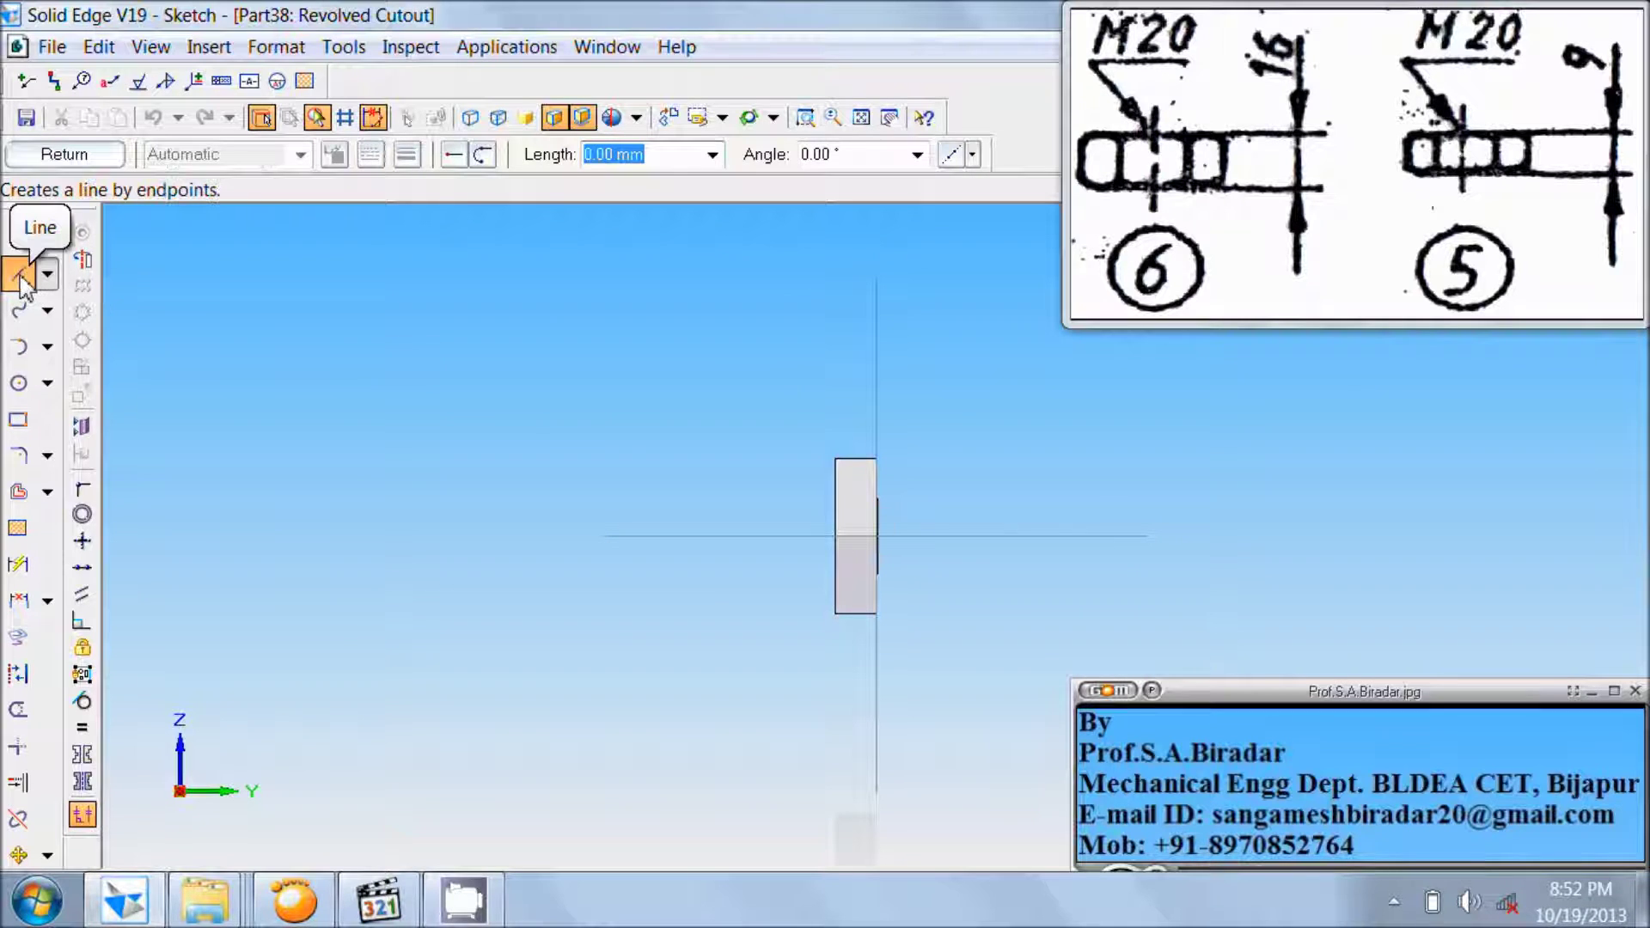
{"action": "left_click", "coordinate": [838, 460]}
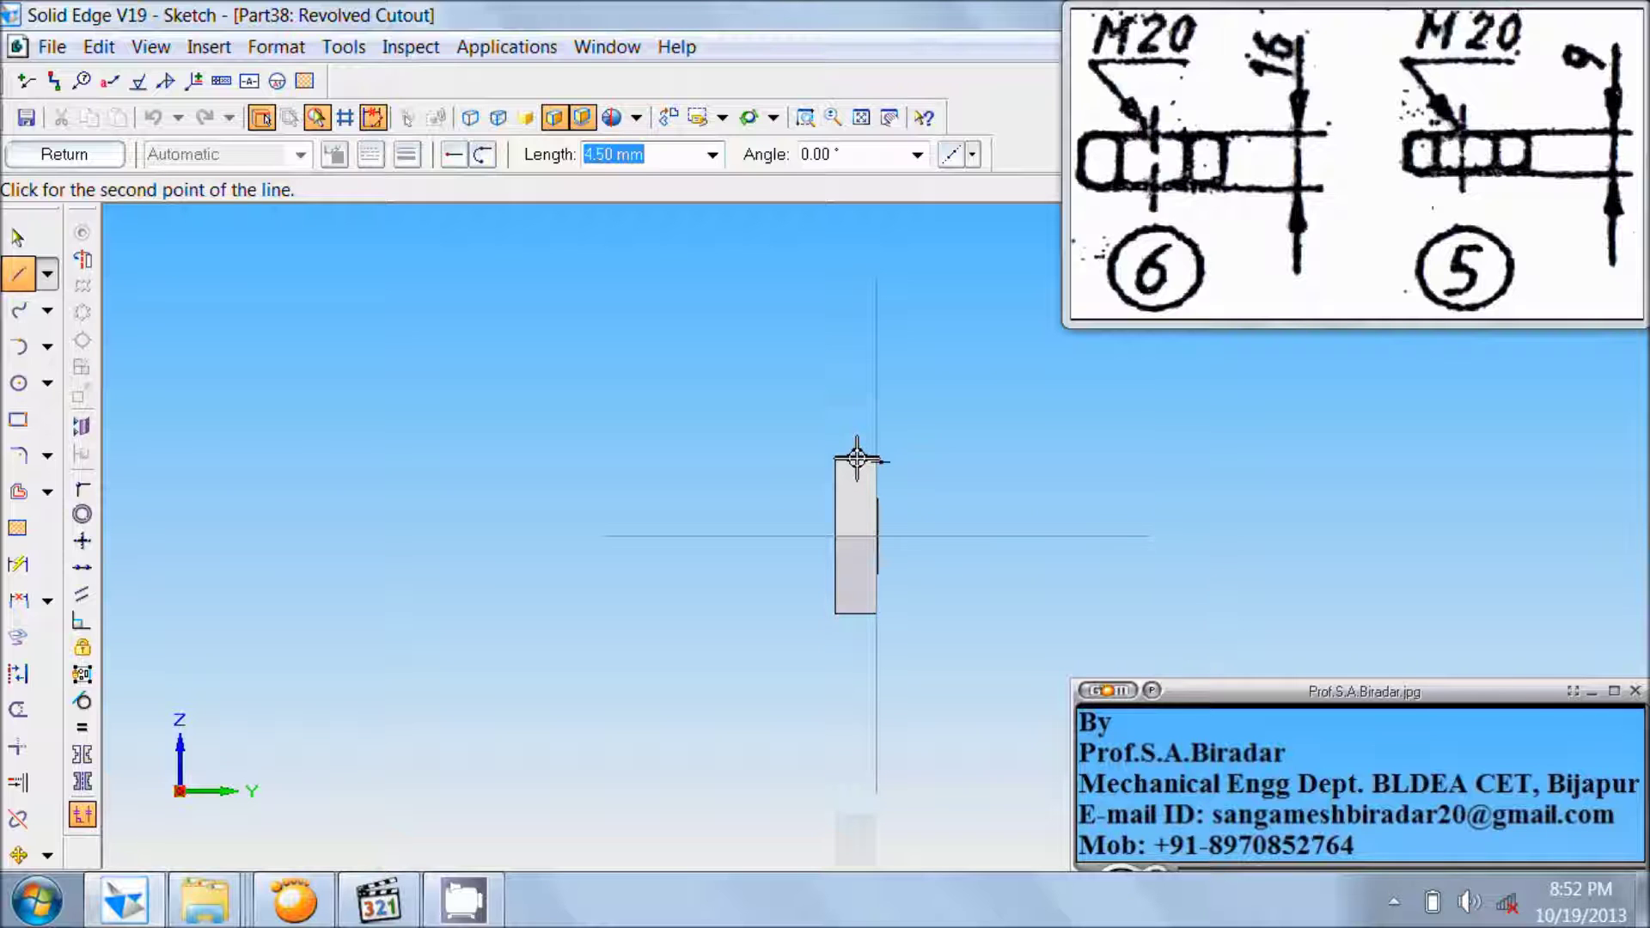
{"action": "type", "text": "1"}
{"action": "key", "text": "Tab"}
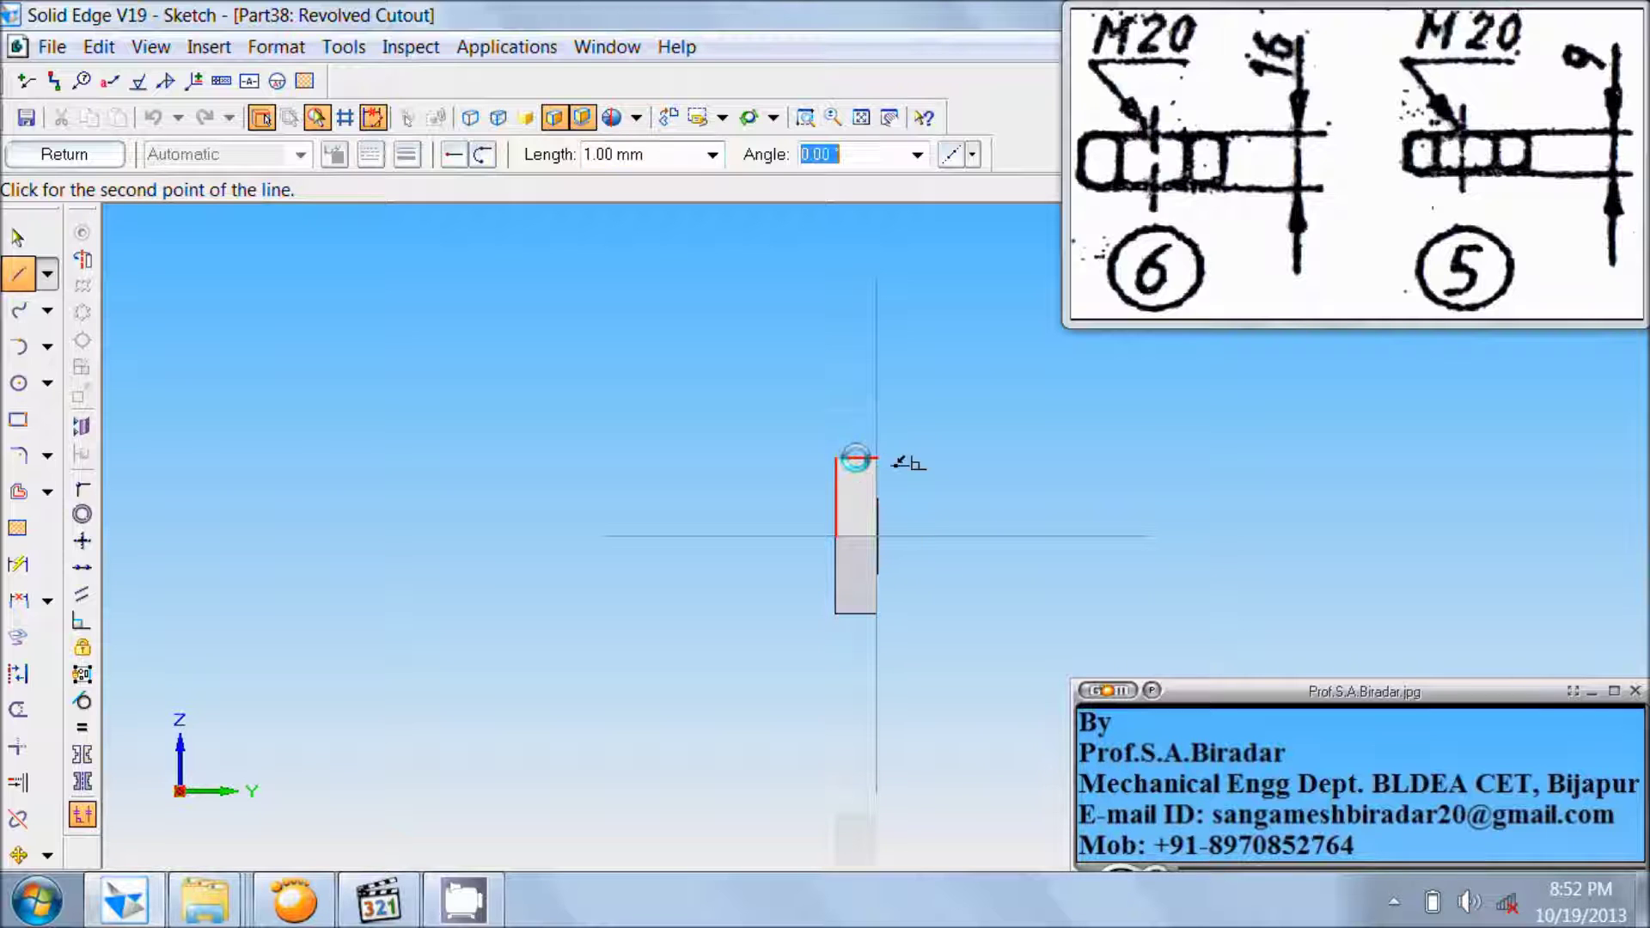
{"action": "left_click", "coordinate": [857, 458]}
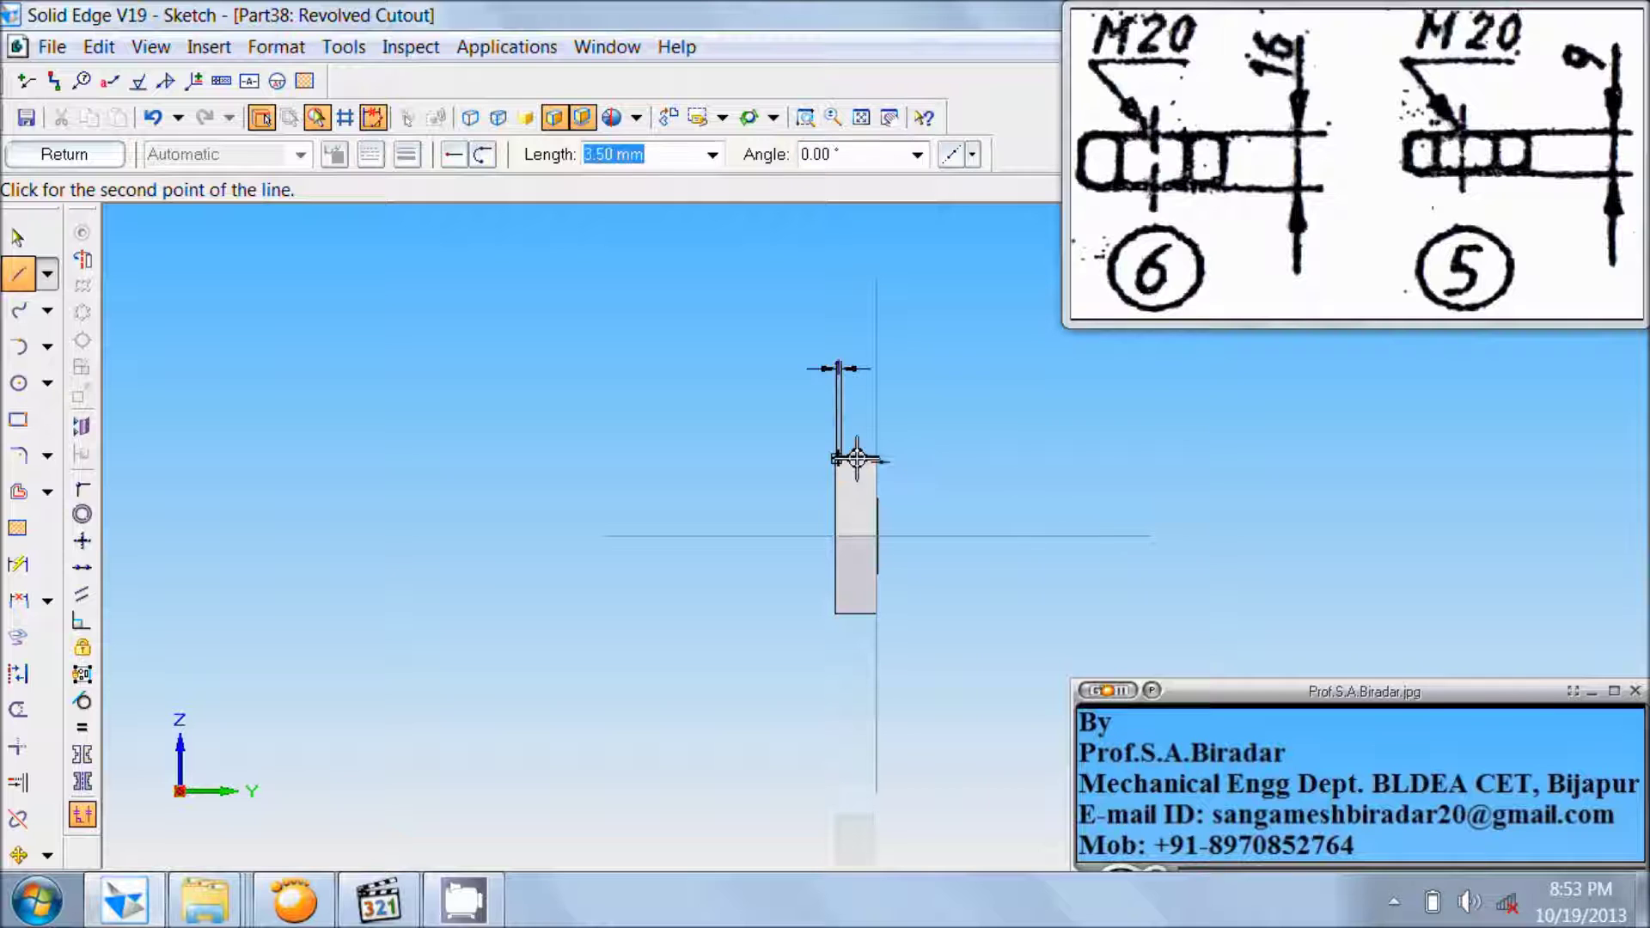
- Zoom into the top corner and draw the 30° chamfer line
{"action": "left_click", "coordinate": [812, 118]}
{"action": "left_click_drag", "start_coordinate": [801, 412], "coordinate": [849, 521]}
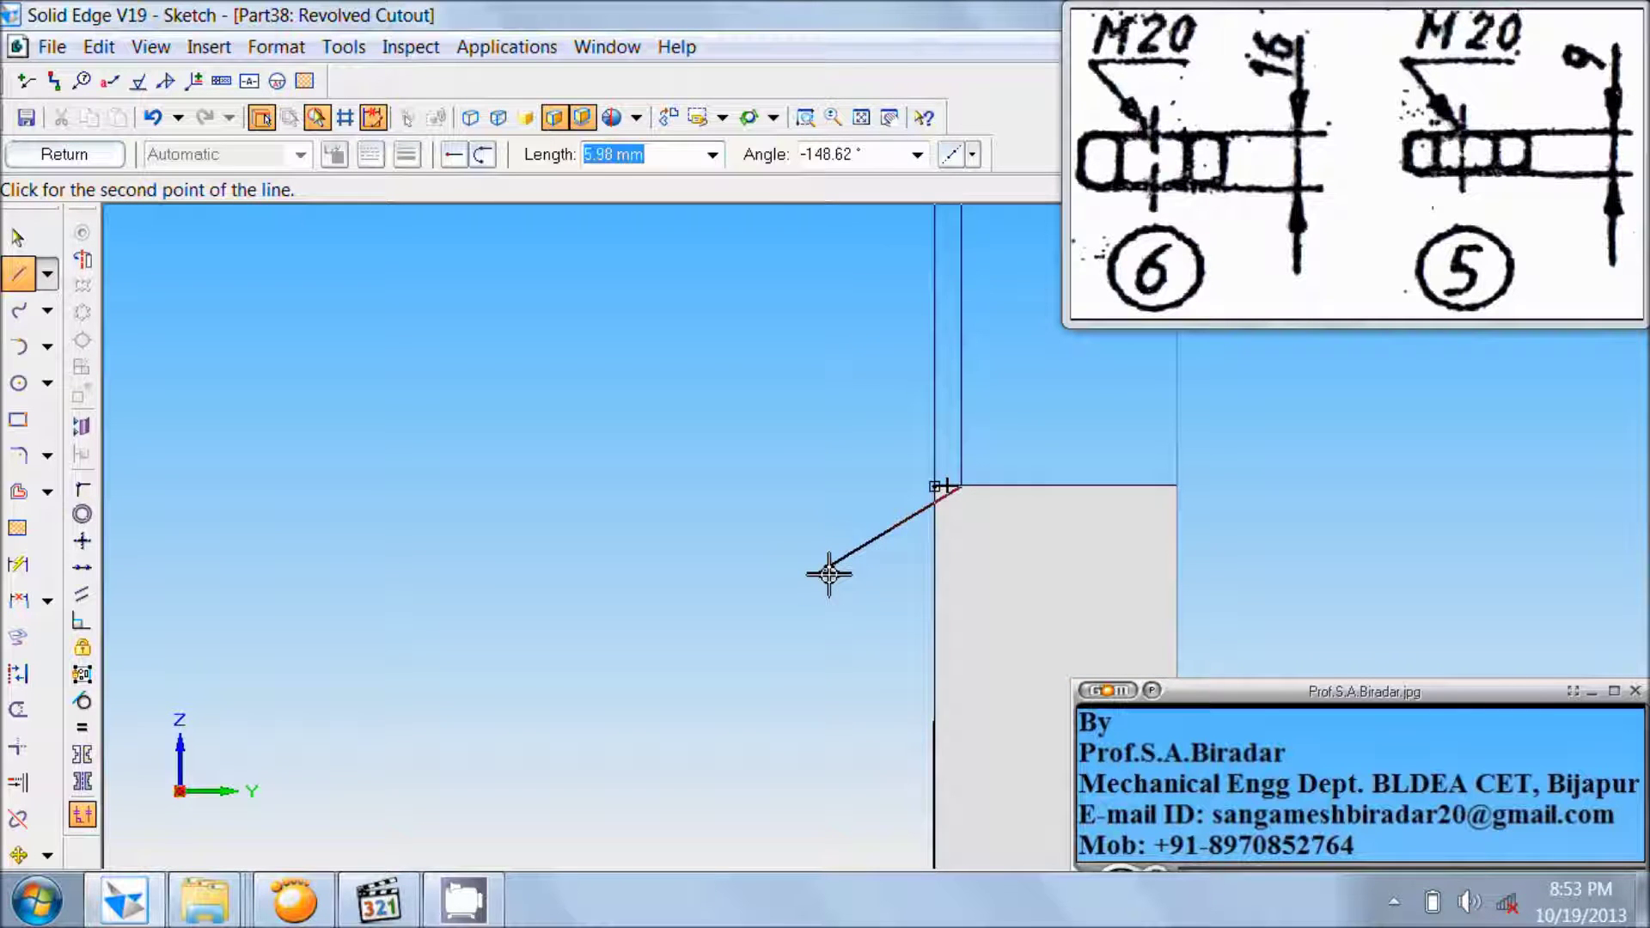
{"action": "key", "text": "Tab"}
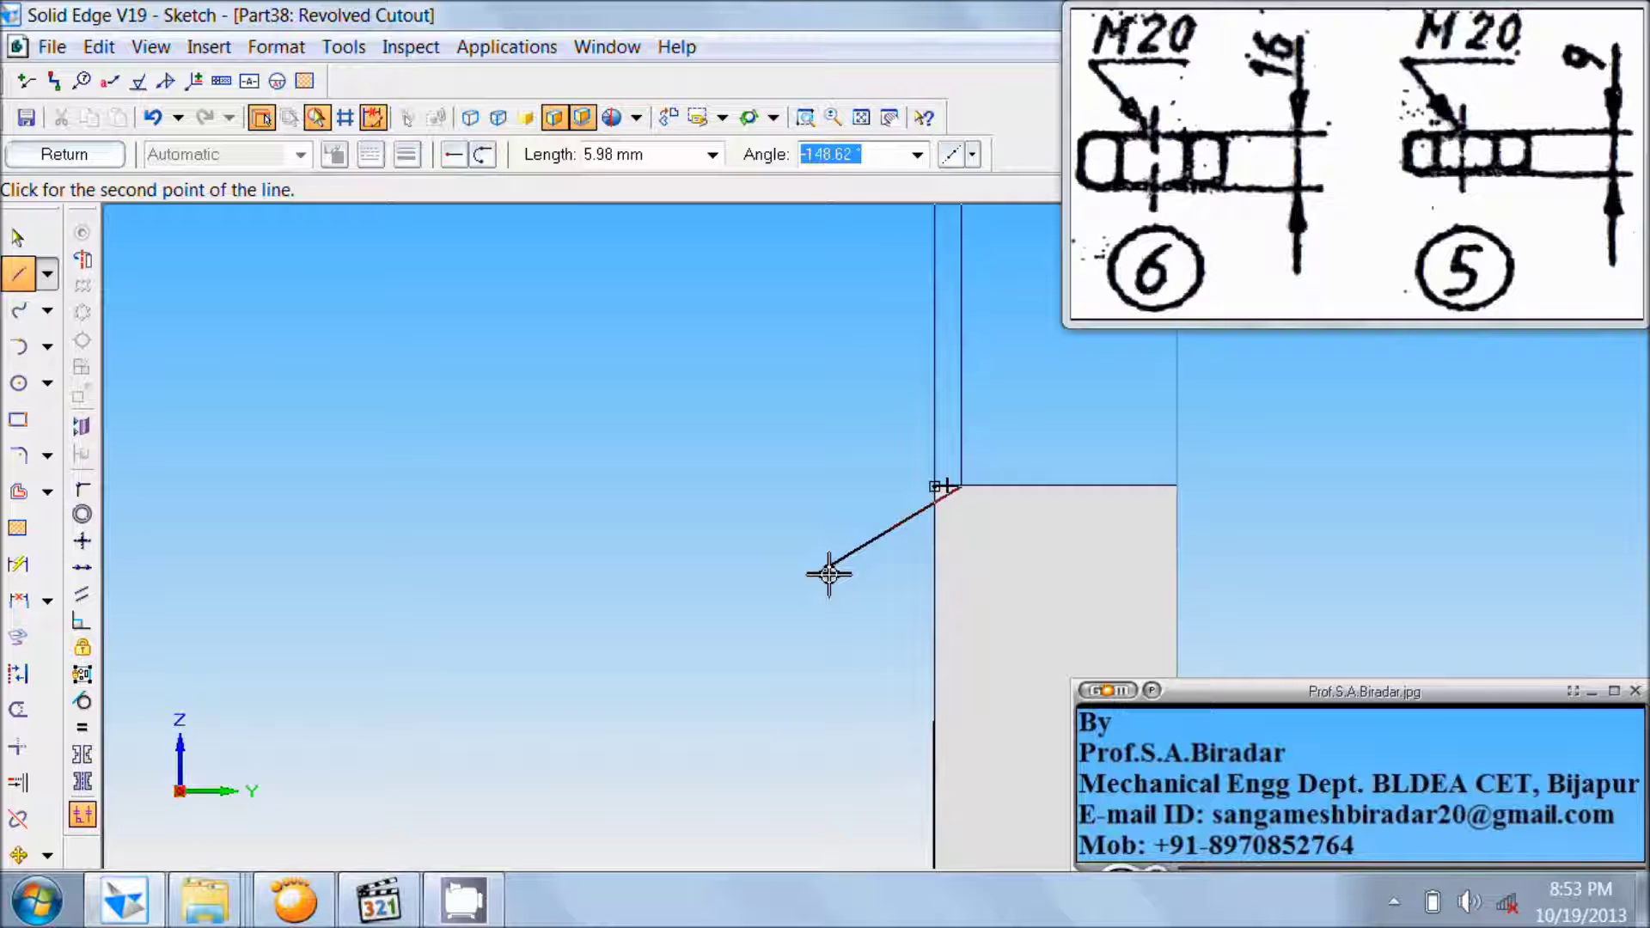
{"action": "type", "text": "30"}
{"action": "key", "text": "Tab"}
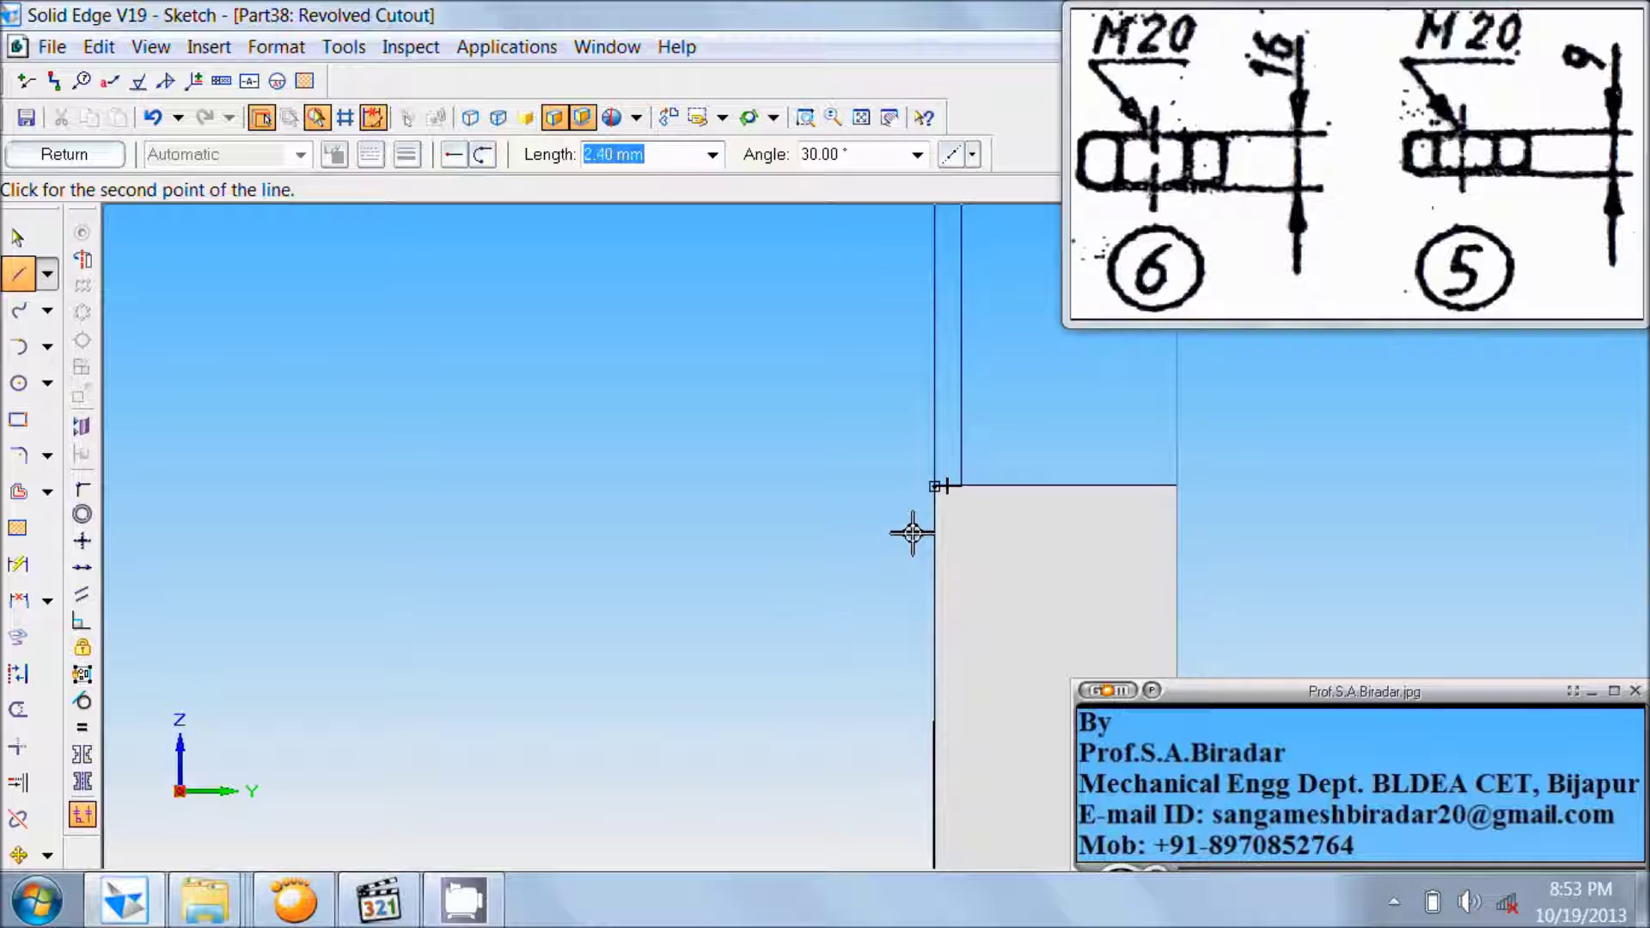
{"action": "left_click", "coordinate": [873, 554]}
{"action": "right_click", "coordinate": [601, 521]}
- Trim off the short corner segment and fit the sketch in view
{"action": "left_click", "coordinate": [18, 709]}
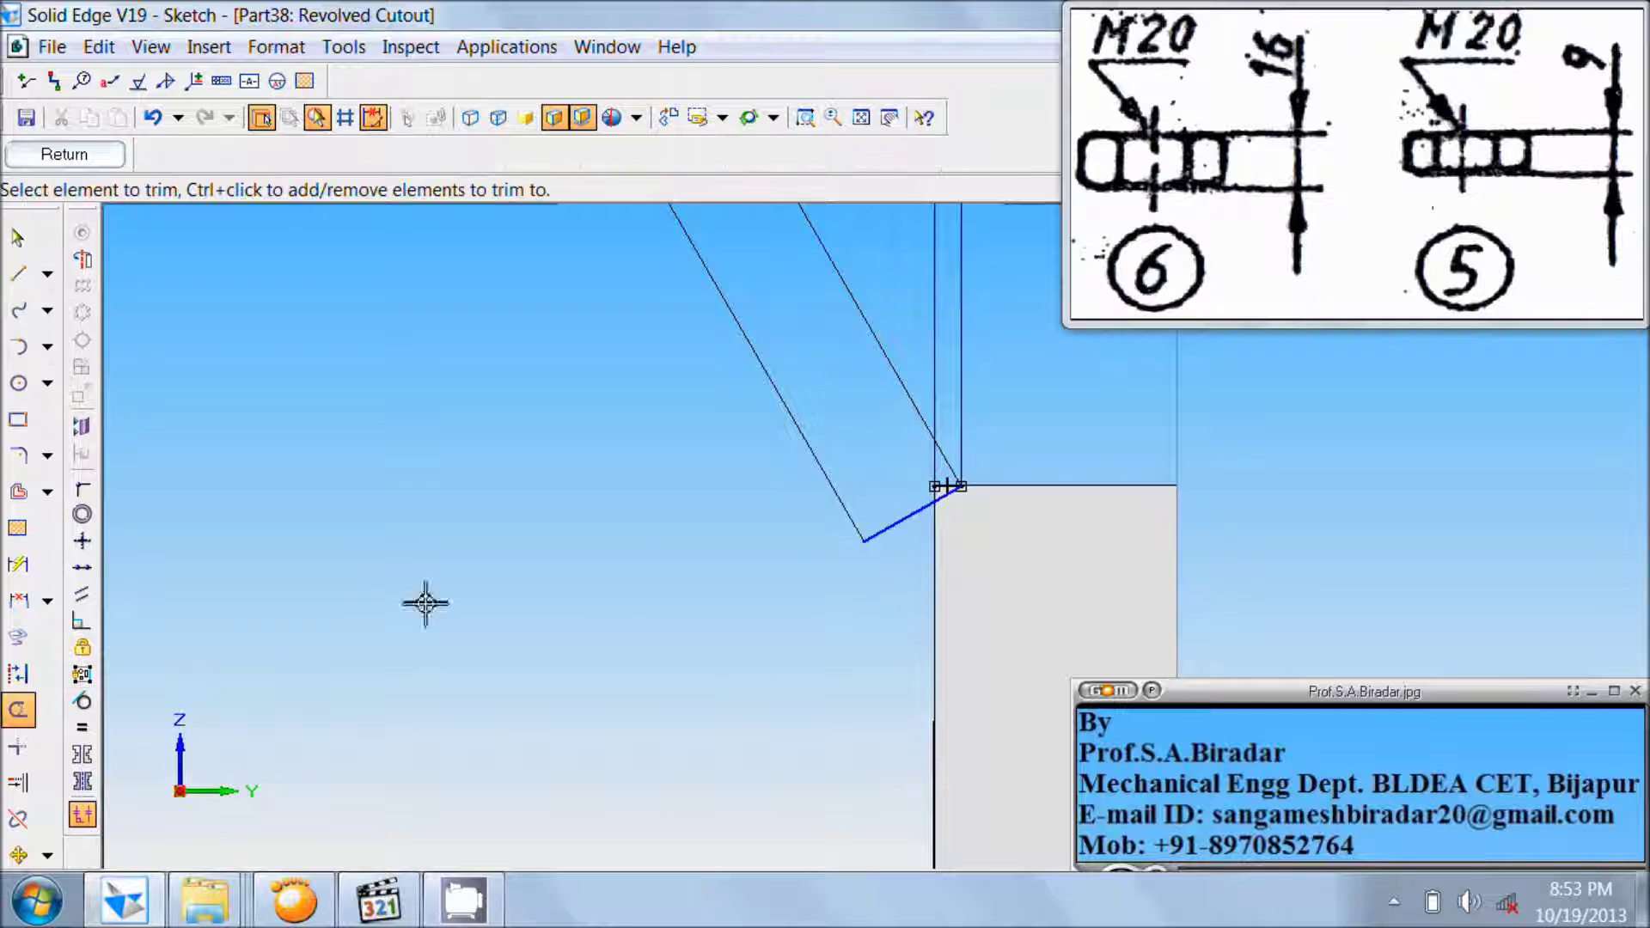
{"action": "left_click_drag", "start_coordinate": [939, 483], "coordinate": [931, 485]}
{"action": "left_click", "coordinate": [862, 118]}
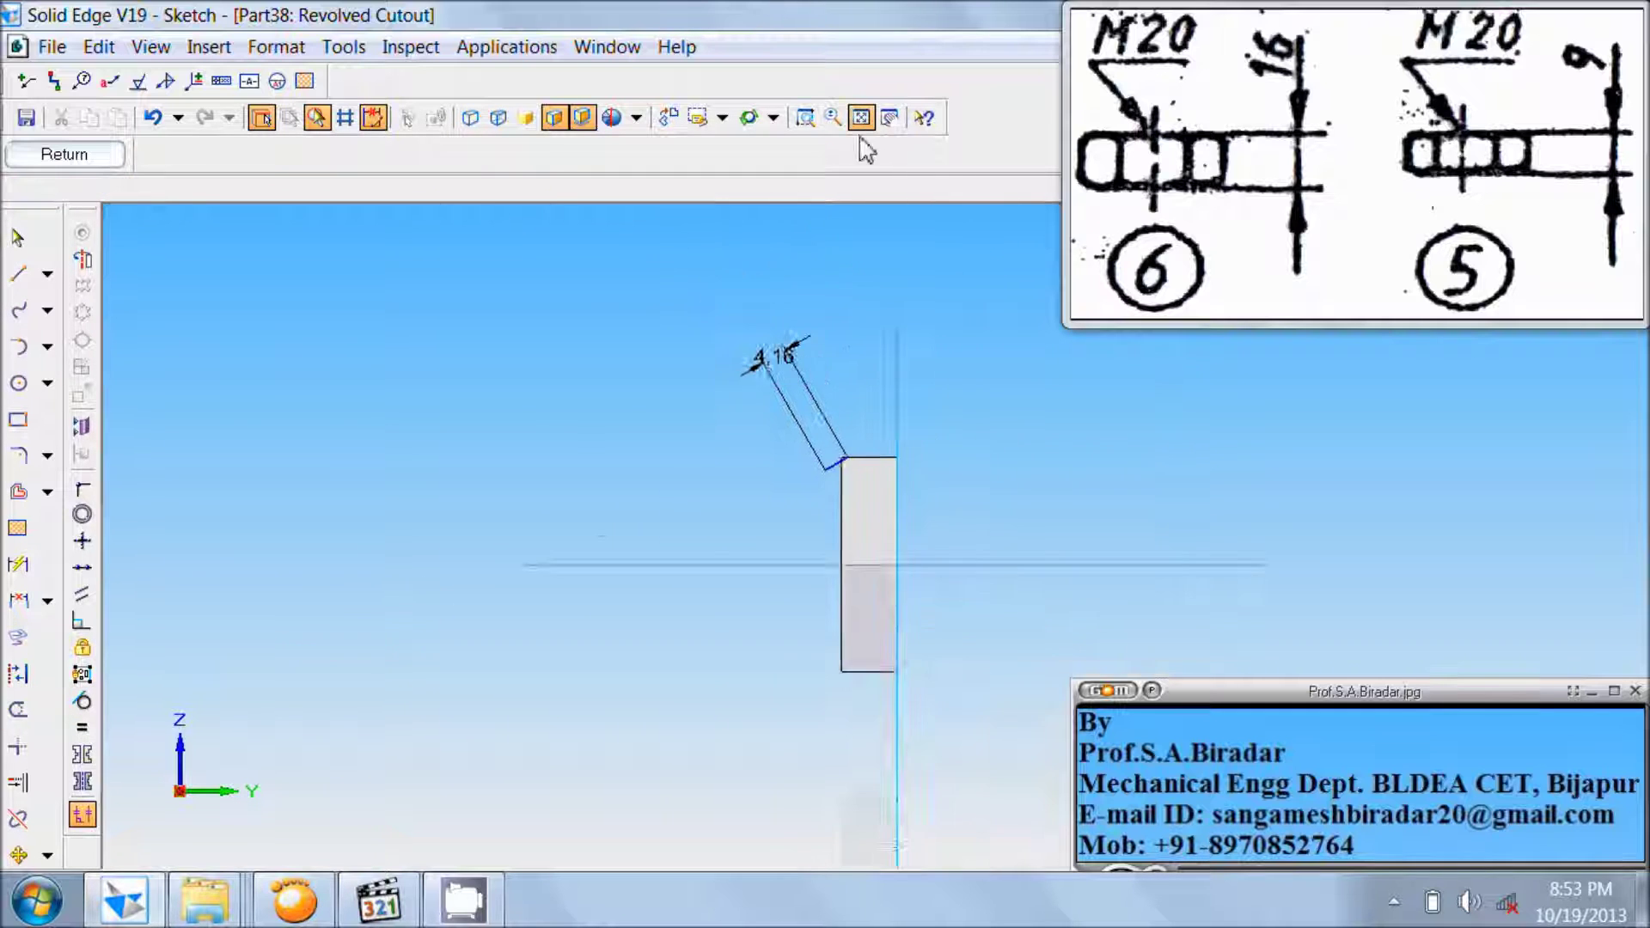
- Set the horizontal line as the revolution axis and finish the cut profile sketch
{"action": "left_click", "coordinate": [81, 259]}
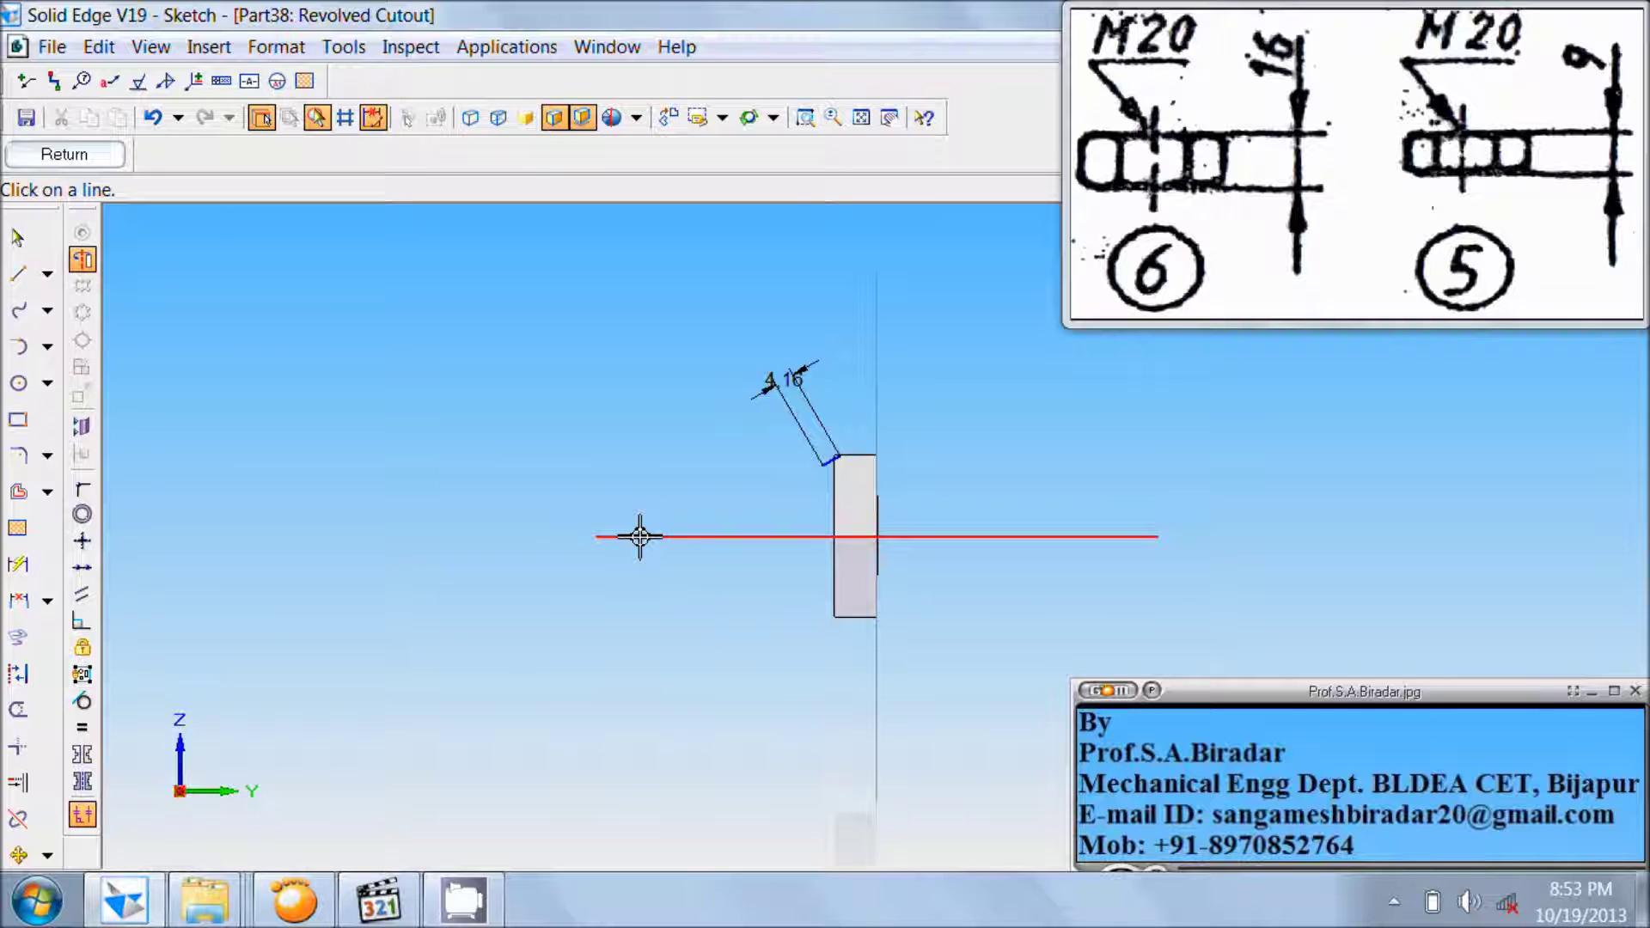
{"action": "left_click", "coordinate": [639, 536]}
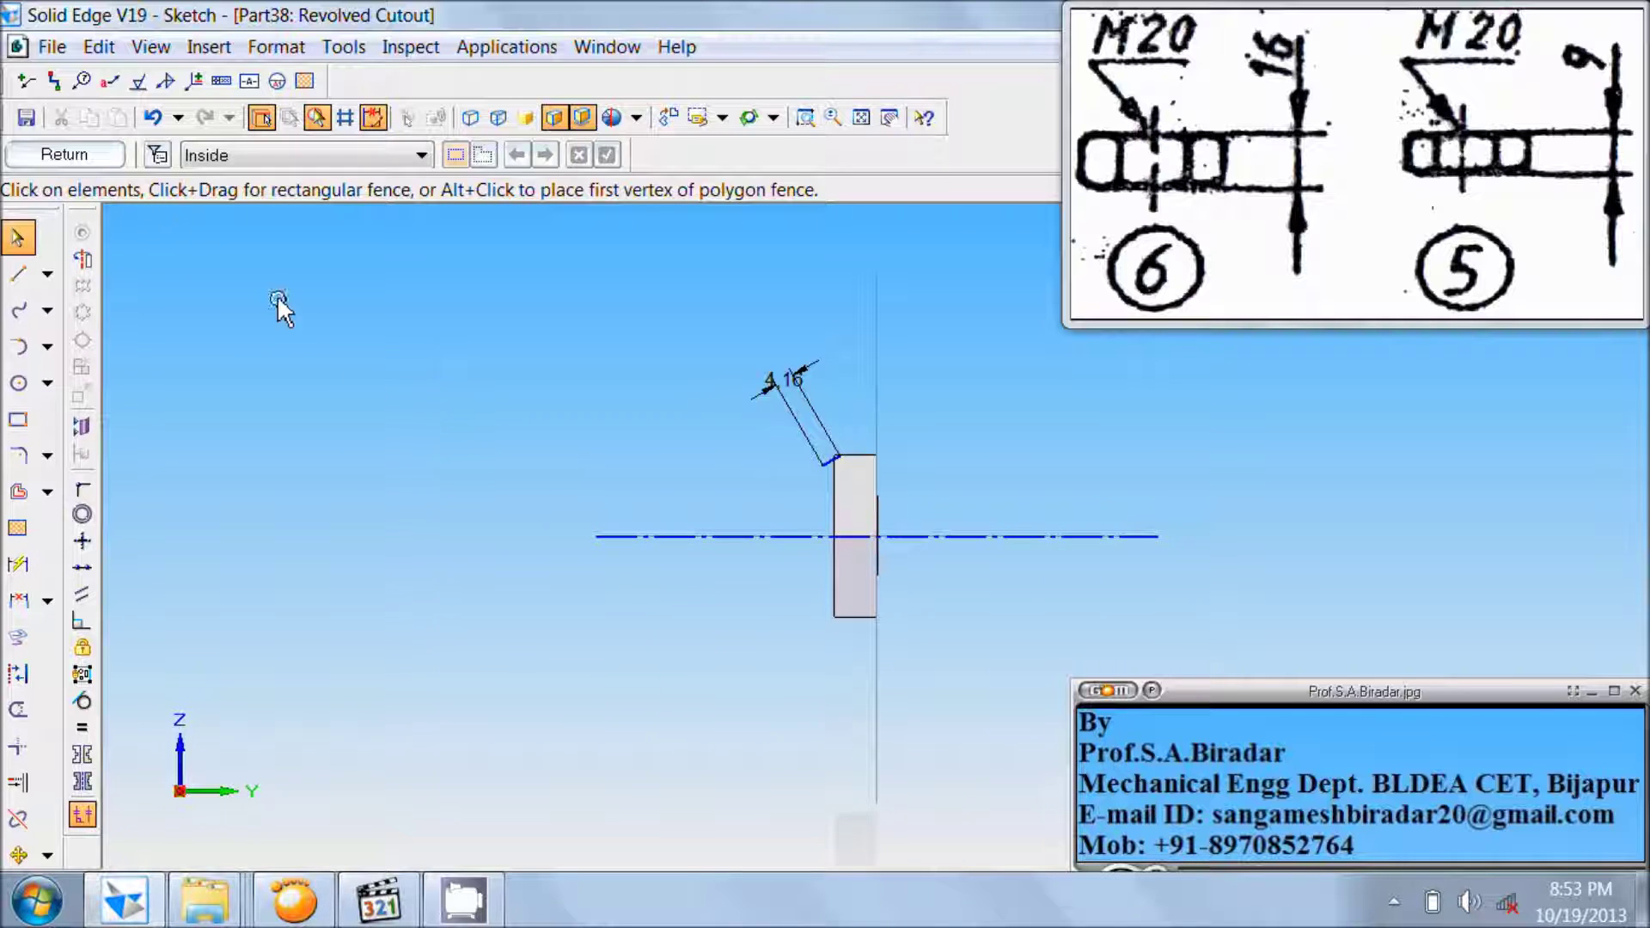
{"action": "left_click", "coordinate": [77, 155]}
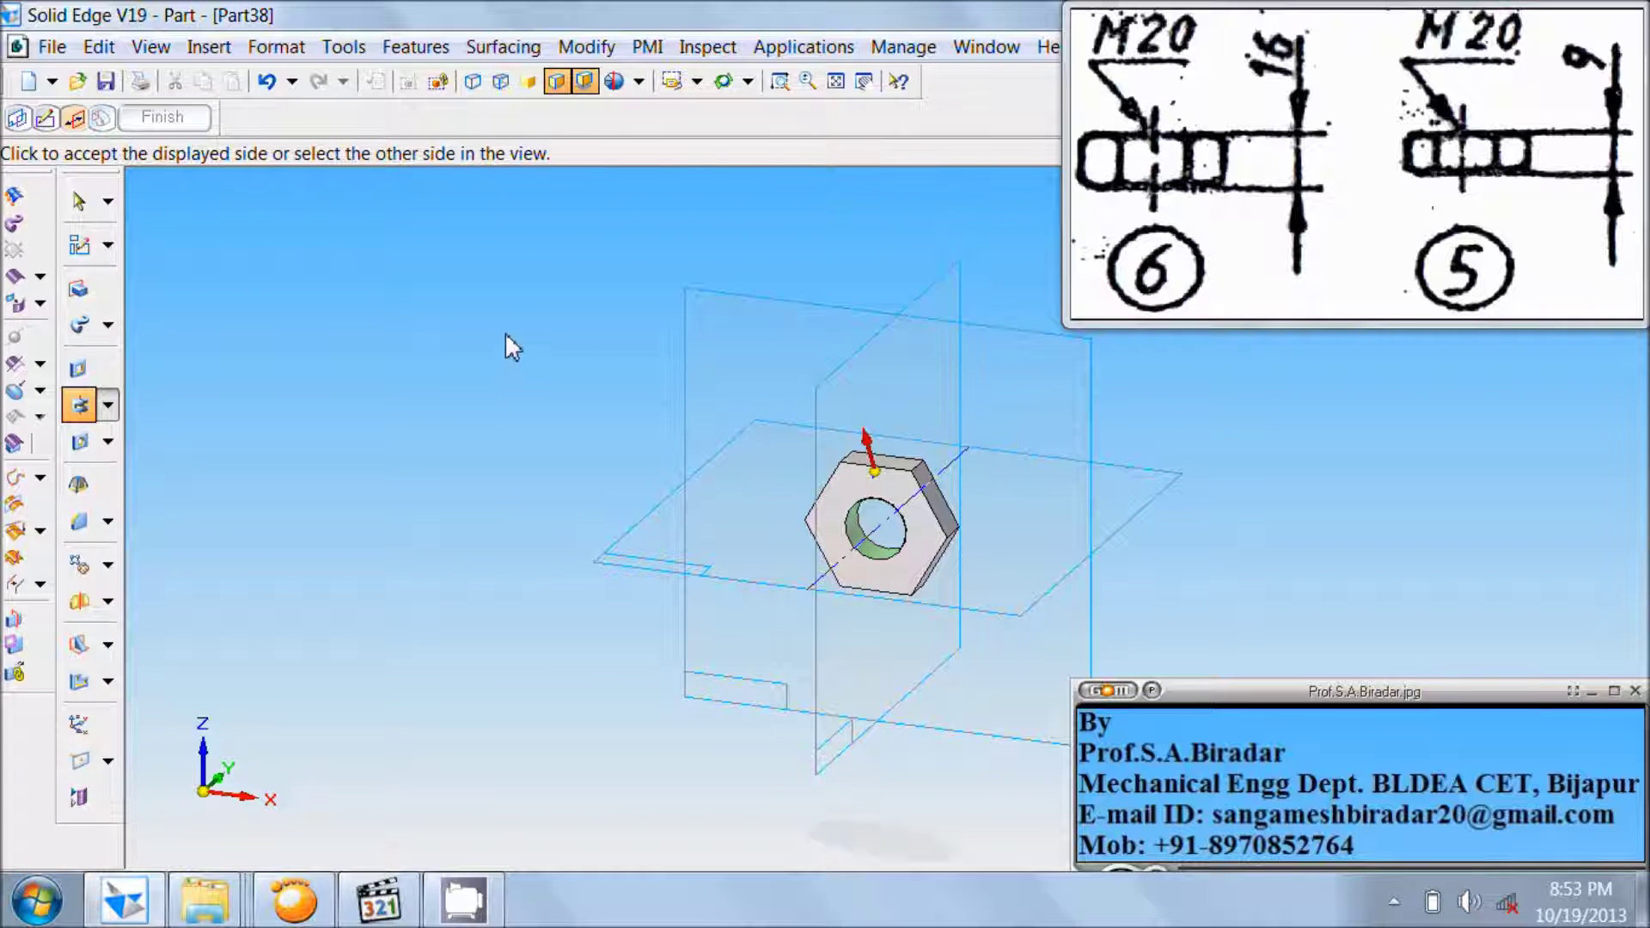
- Revolve the chamfer profile 360° as a cutout, then rotate the nut to view its other face
{"action": "left_click", "coordinate": [507, 336]}
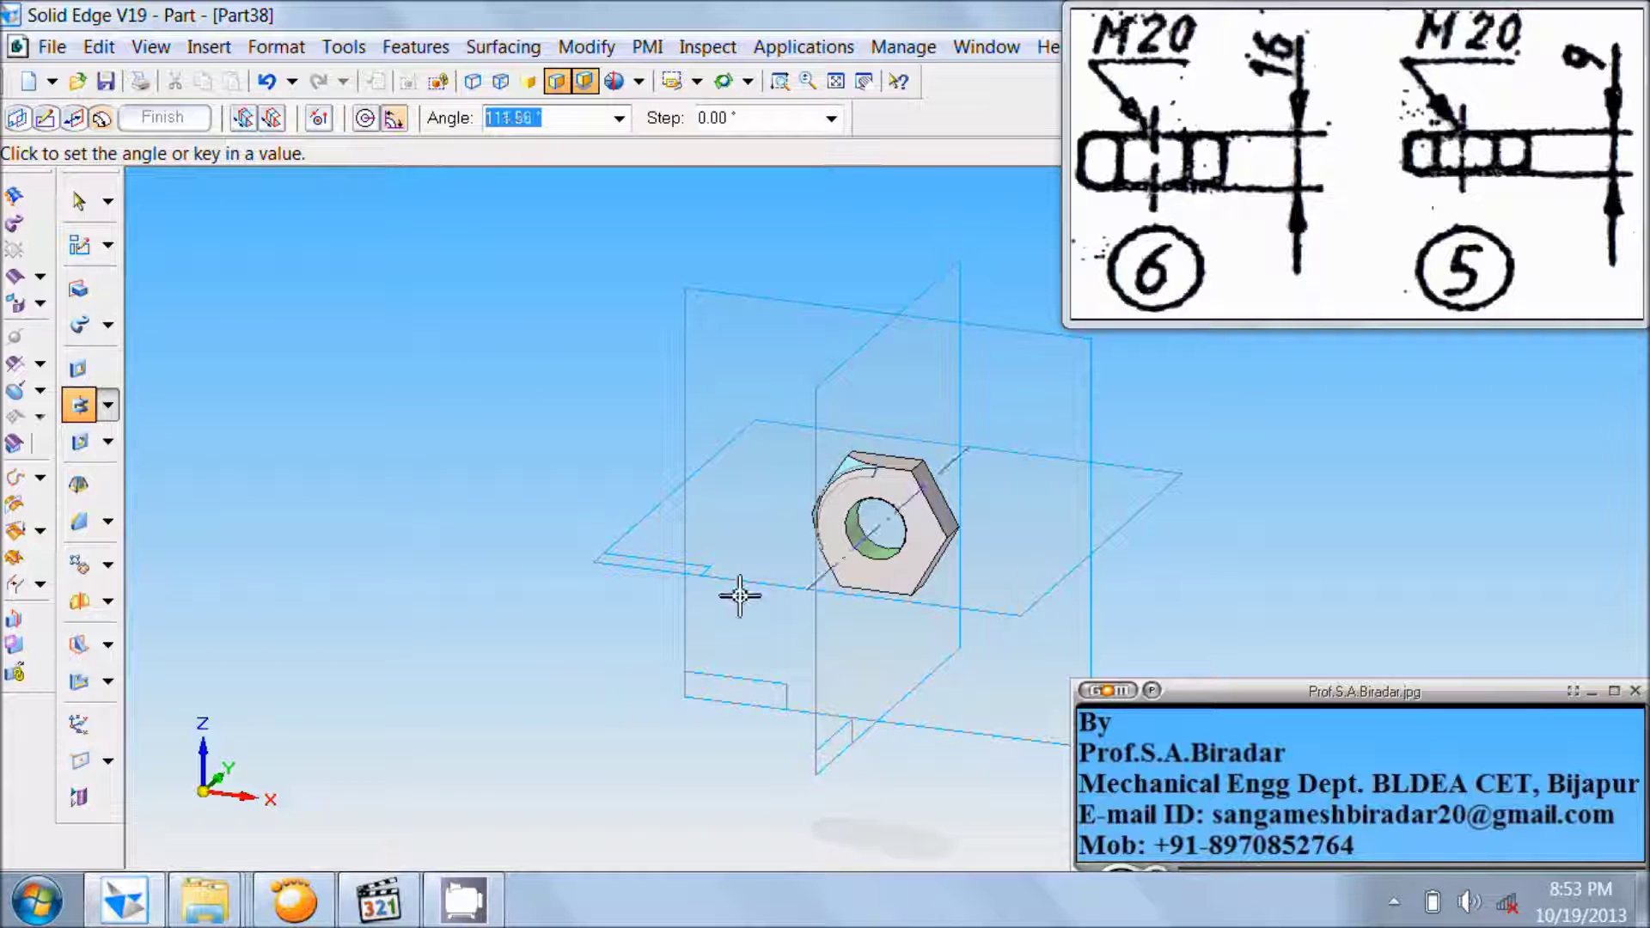
{"action": "left_click", "coordinate": [619, 119]}
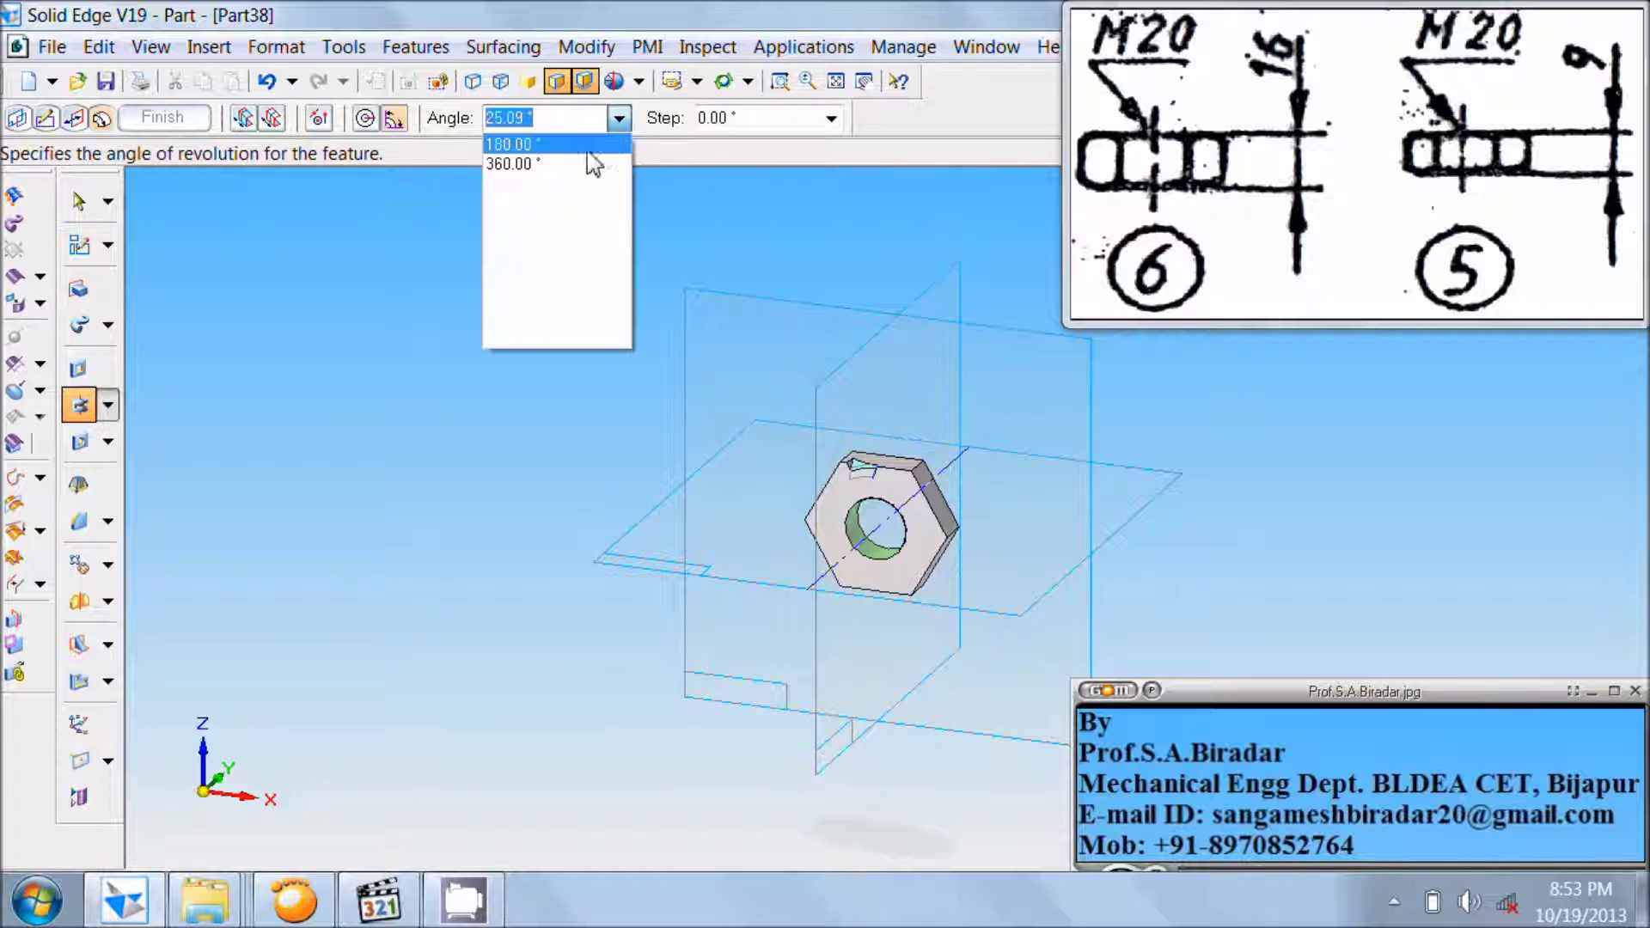
{"action": "left_click", "coordinate": [589, 165]}
{"action": "left_click", "coordinate": [426, 368]}
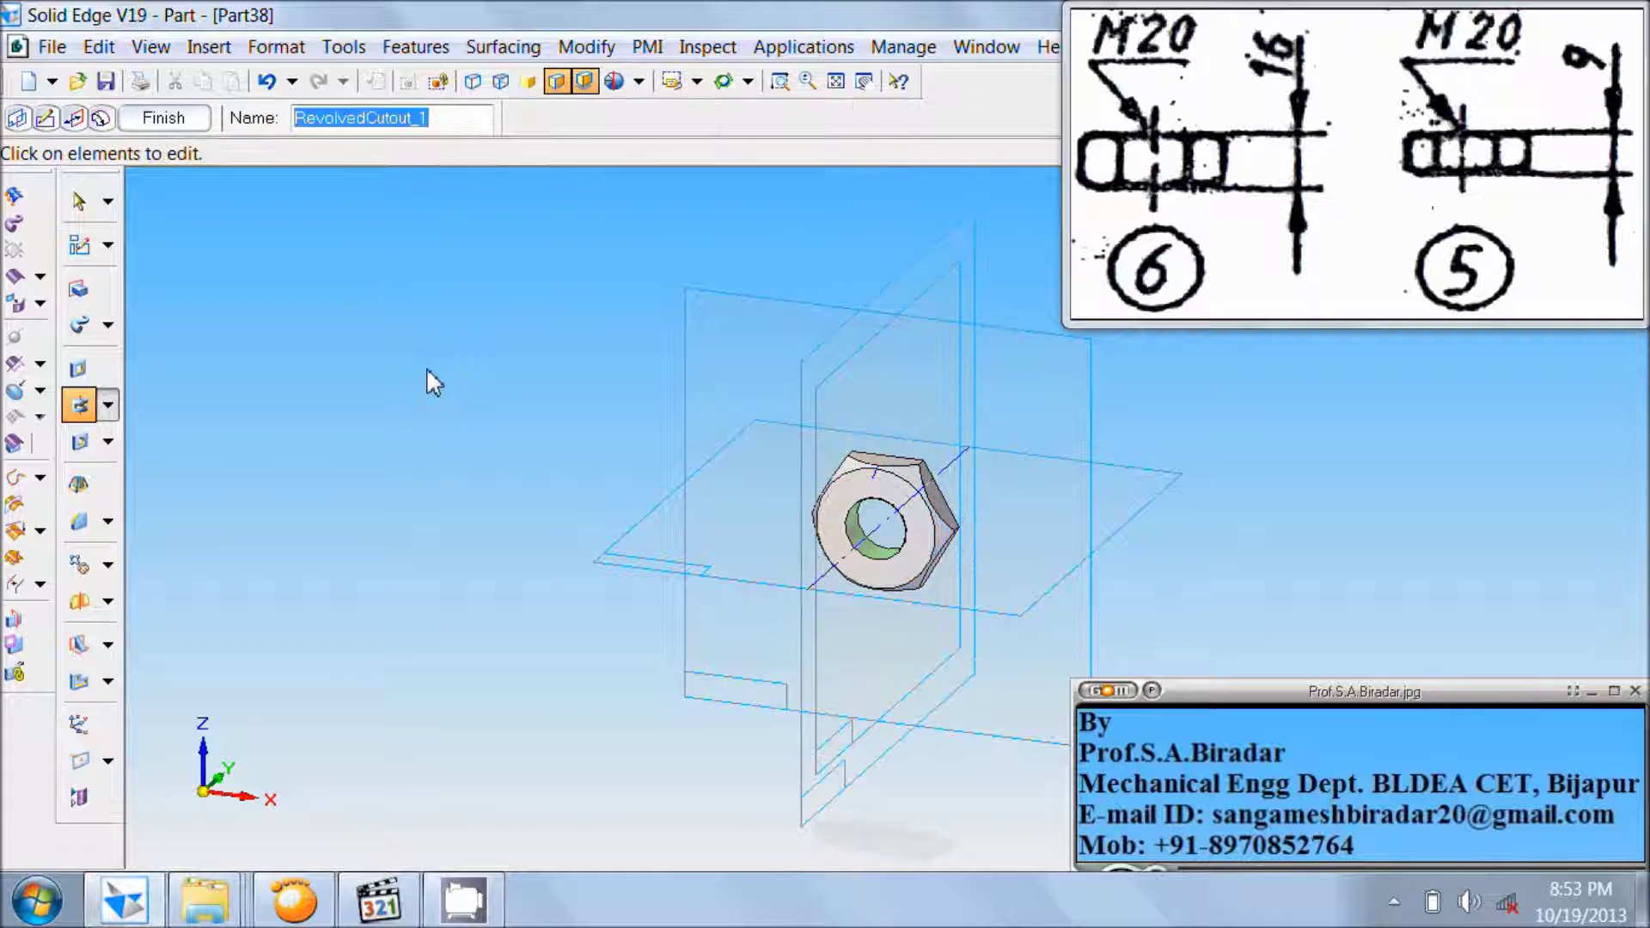
{"action": "left_click", "coordinate": [205, 122]}
{"action": "left_click", "coordinate": [723, 81]}
{"action": "left_click_drag", "start_coordinate": [617, 254], "coordinate": [442, 328]}
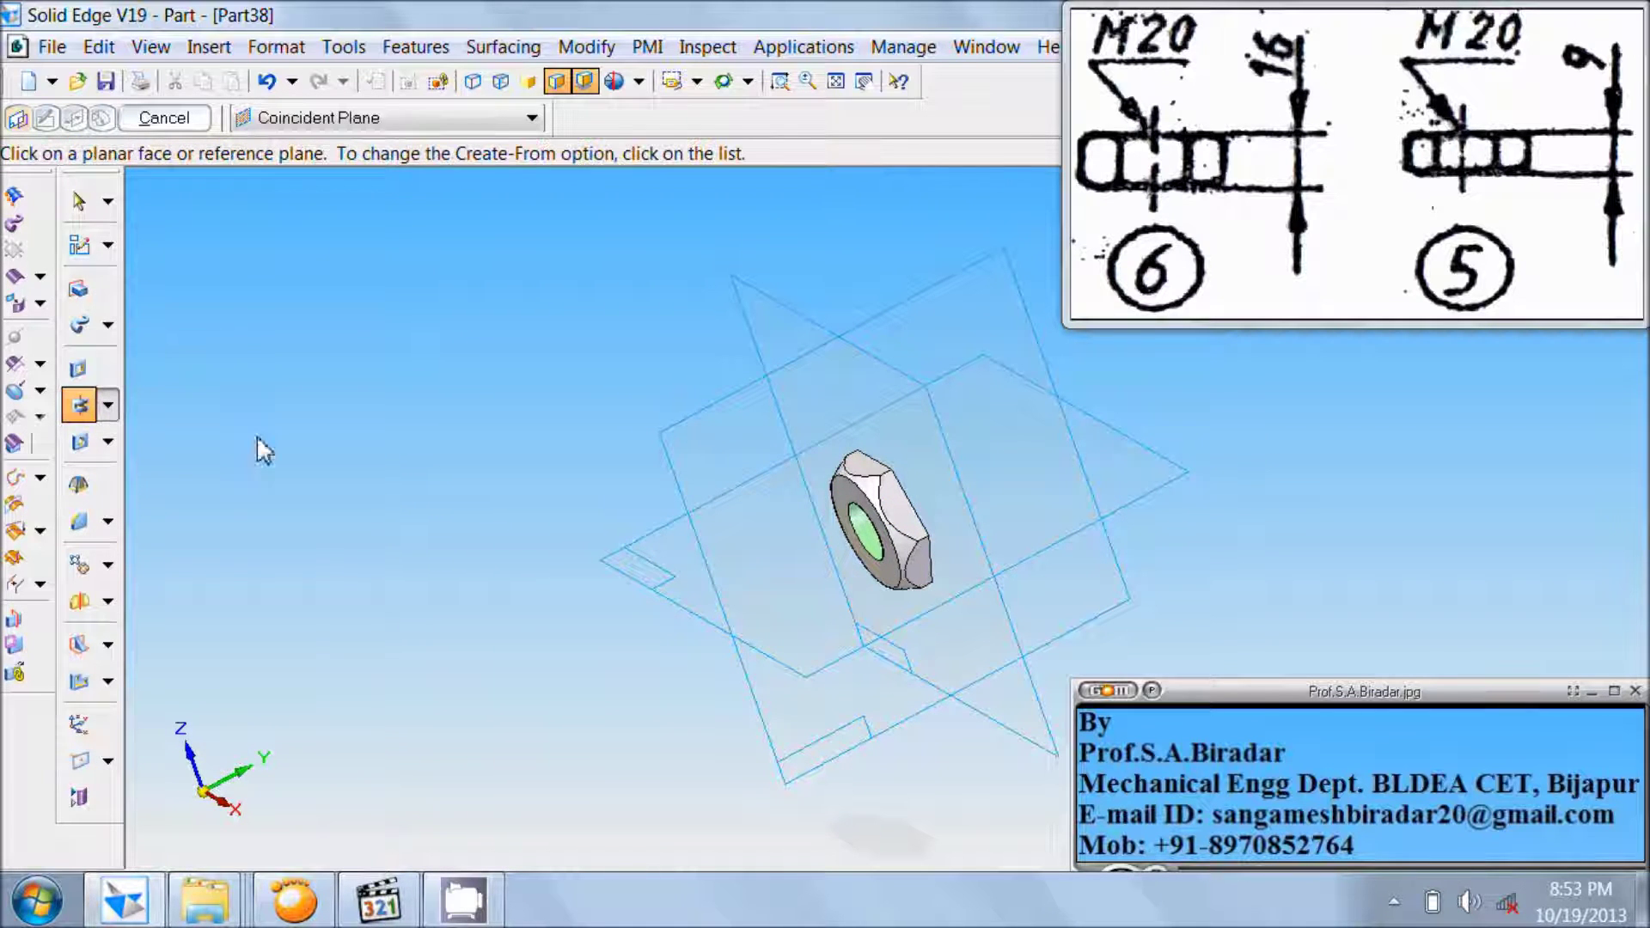
- Sketch the second cut on the reference plane with a 1 mm line at 180° from the top-right corner
{"action": "left_click", "coordinate": [693, 430]}
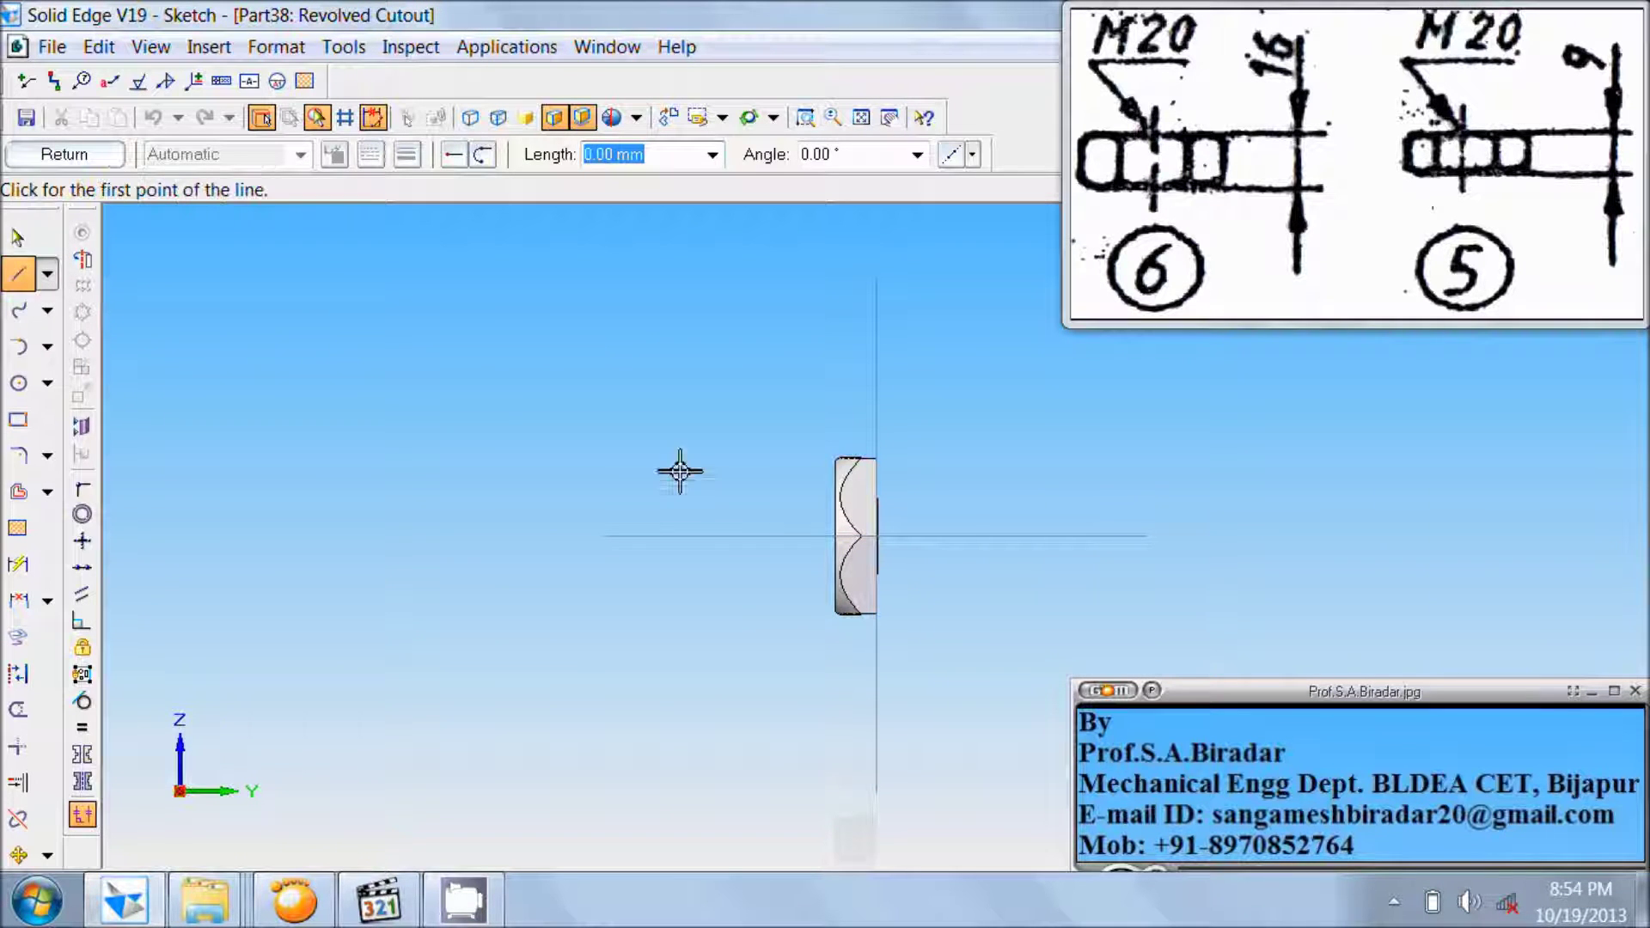
{"action": "left_click", "coordinate": [886, 461]}
{"action": "type", "text": "1"}
{"action": "key", "text": "Tab"}
{"action": "type", "text": "1"}
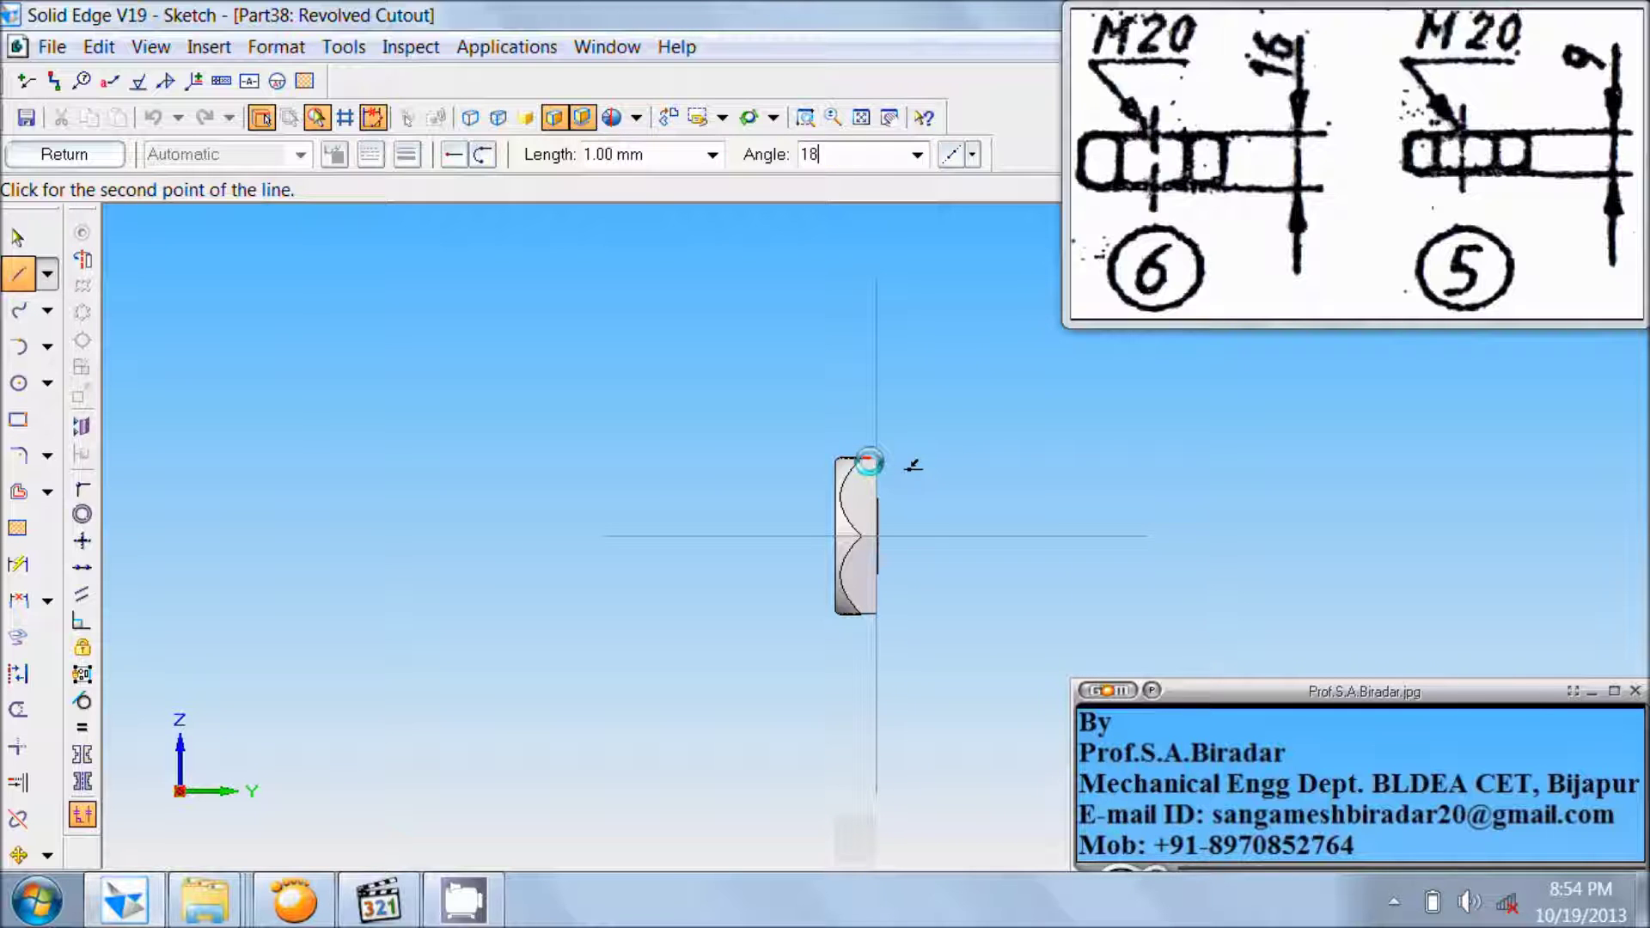
{"action": "type", "text": "80"}
{"action": "key", "text": "Return"}
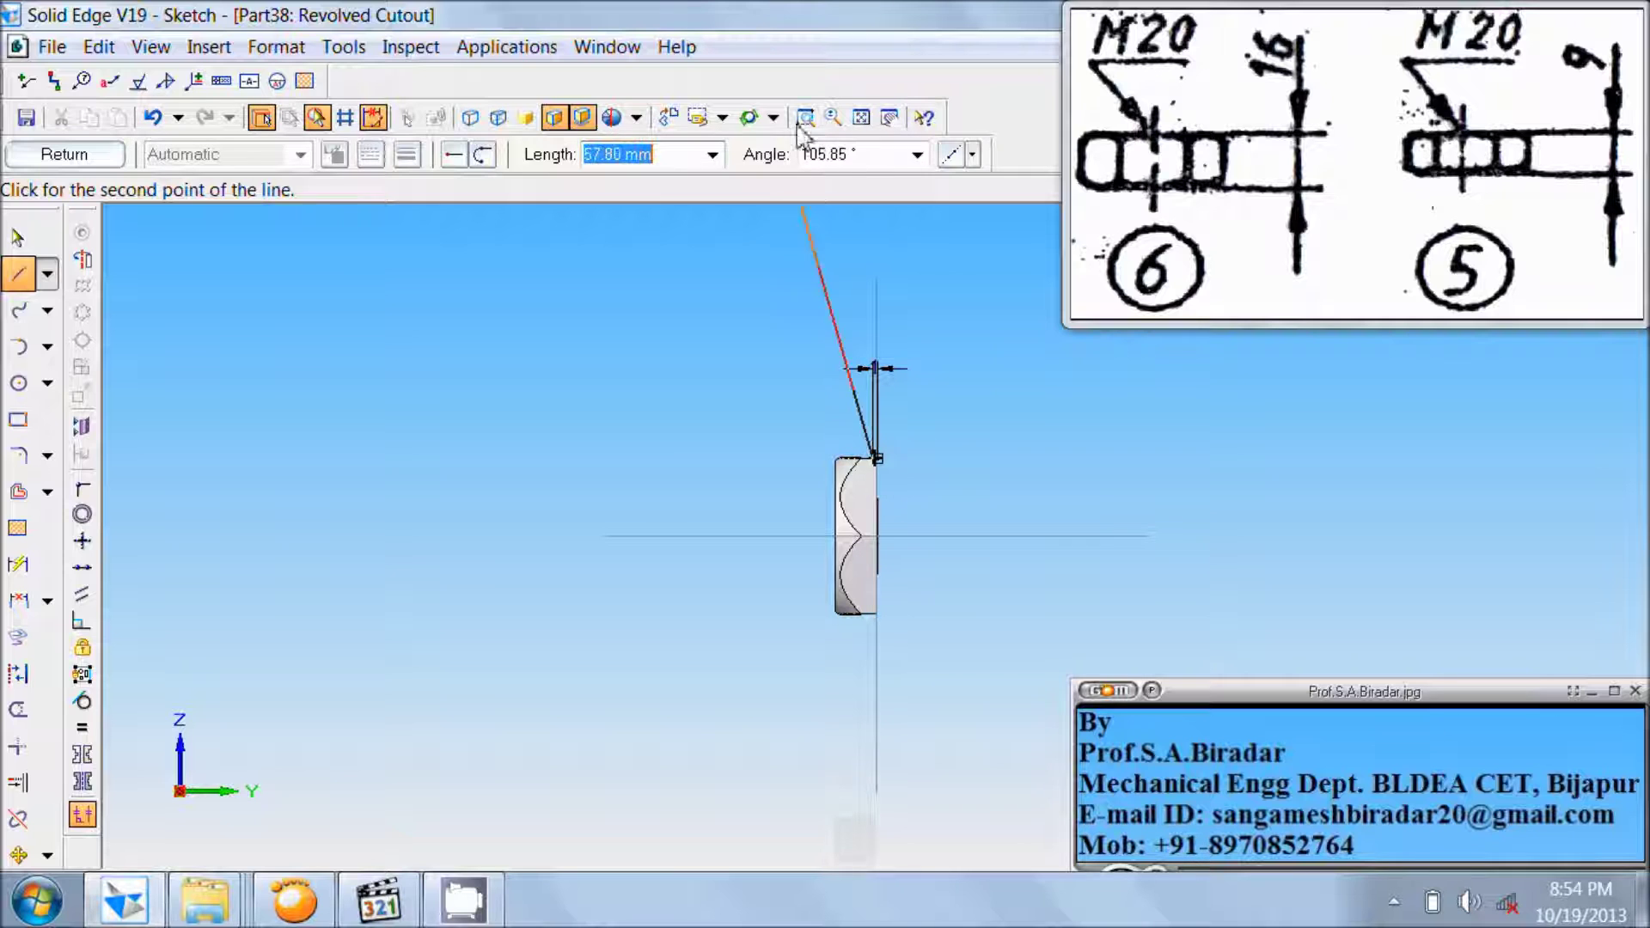
{"action": "key", "text": "Escape"}
- Zoom into the corner and draw the 5.72 mm chamfer line sloping at -30°
{"action": "mouse_move", "coordinate": [801, 405]}
{"action": "left_mouse_down"}
{"action": "mouse_move", "coordinate": [840, 419]}
{"action": "mouse_move", "coordinate": [913, 638]}
{"action": "left_mouse_up"}
{"action": "key", "text": "l"}
{"action": "left_click", "coordinate": [929, 408]}
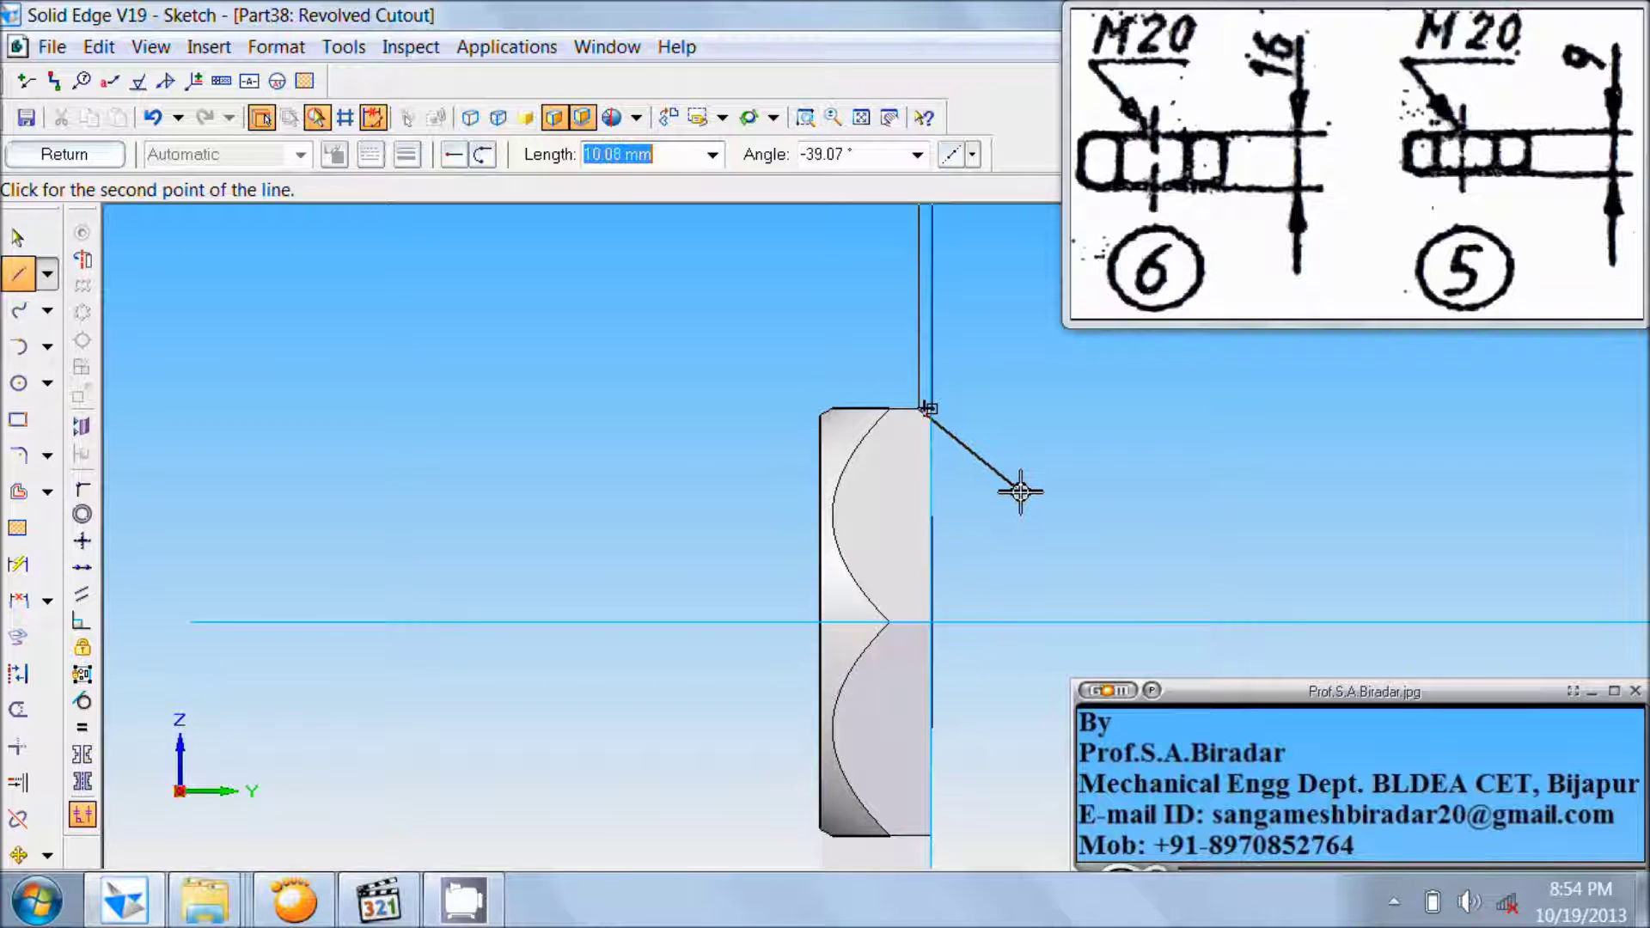
{"action": "key", "text": "Tab"}
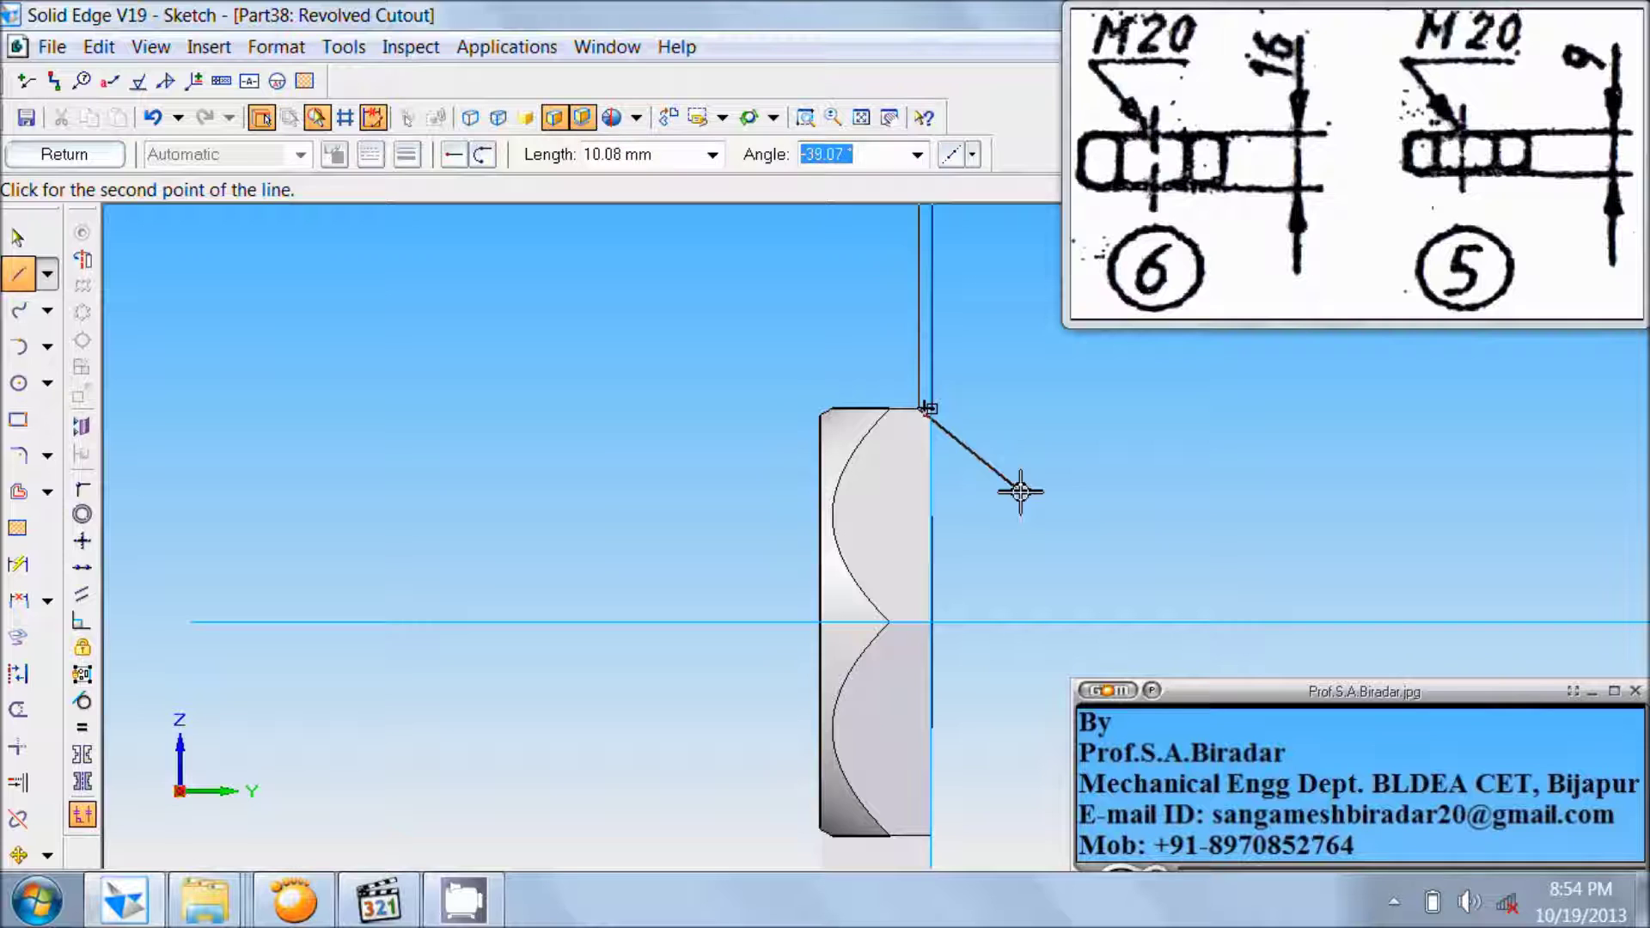
{"action": "type", "text": "-30"}
{"action": "key", "text": "Tab"}
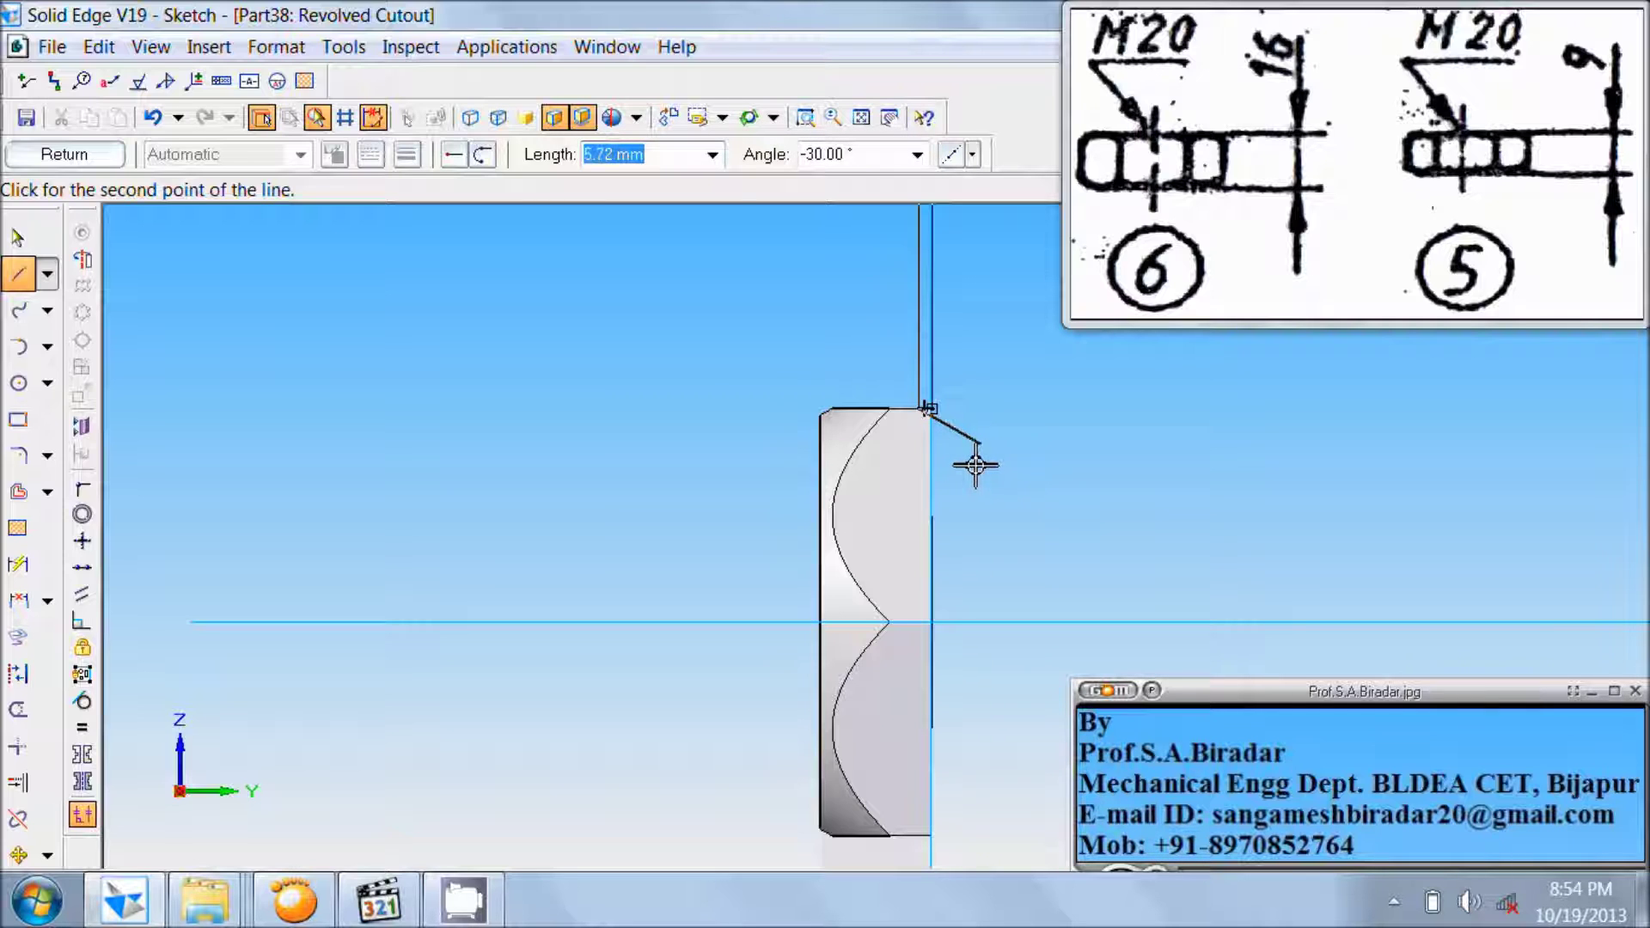
{"action": "left_click", "coordinate": [1028, 494]}
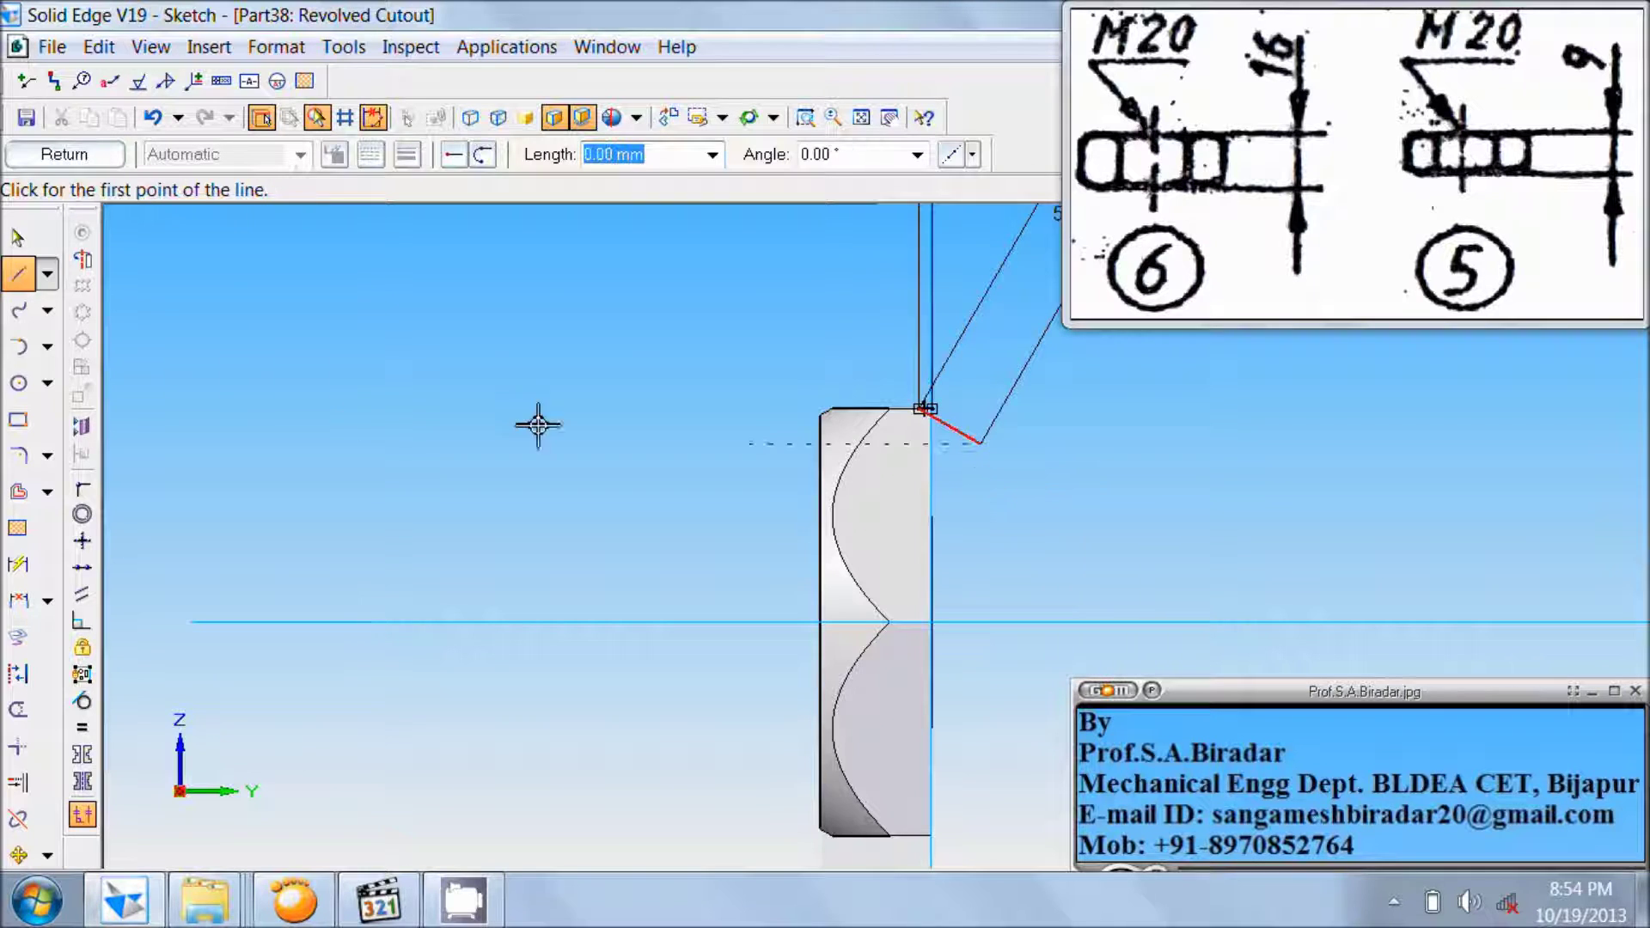
- Trim away the extra vertical line and fit the sketch in view
{"action": "left_click", "coordinate": [18, 710]}
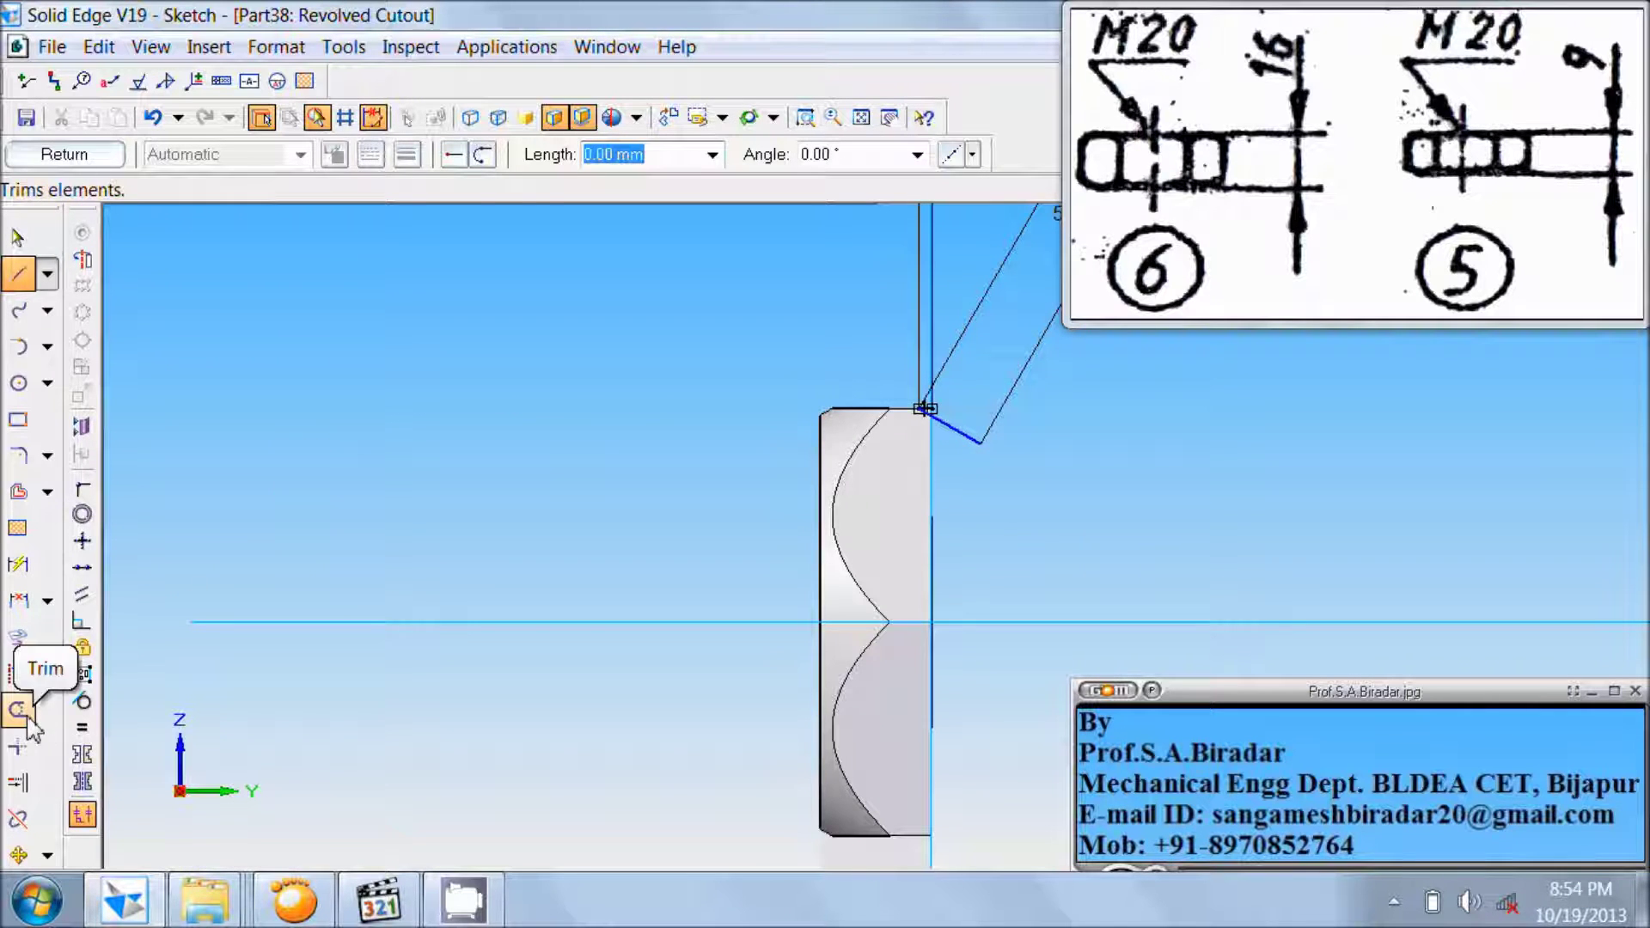
{"action": "left_click", "coordinate": [935, 402]}
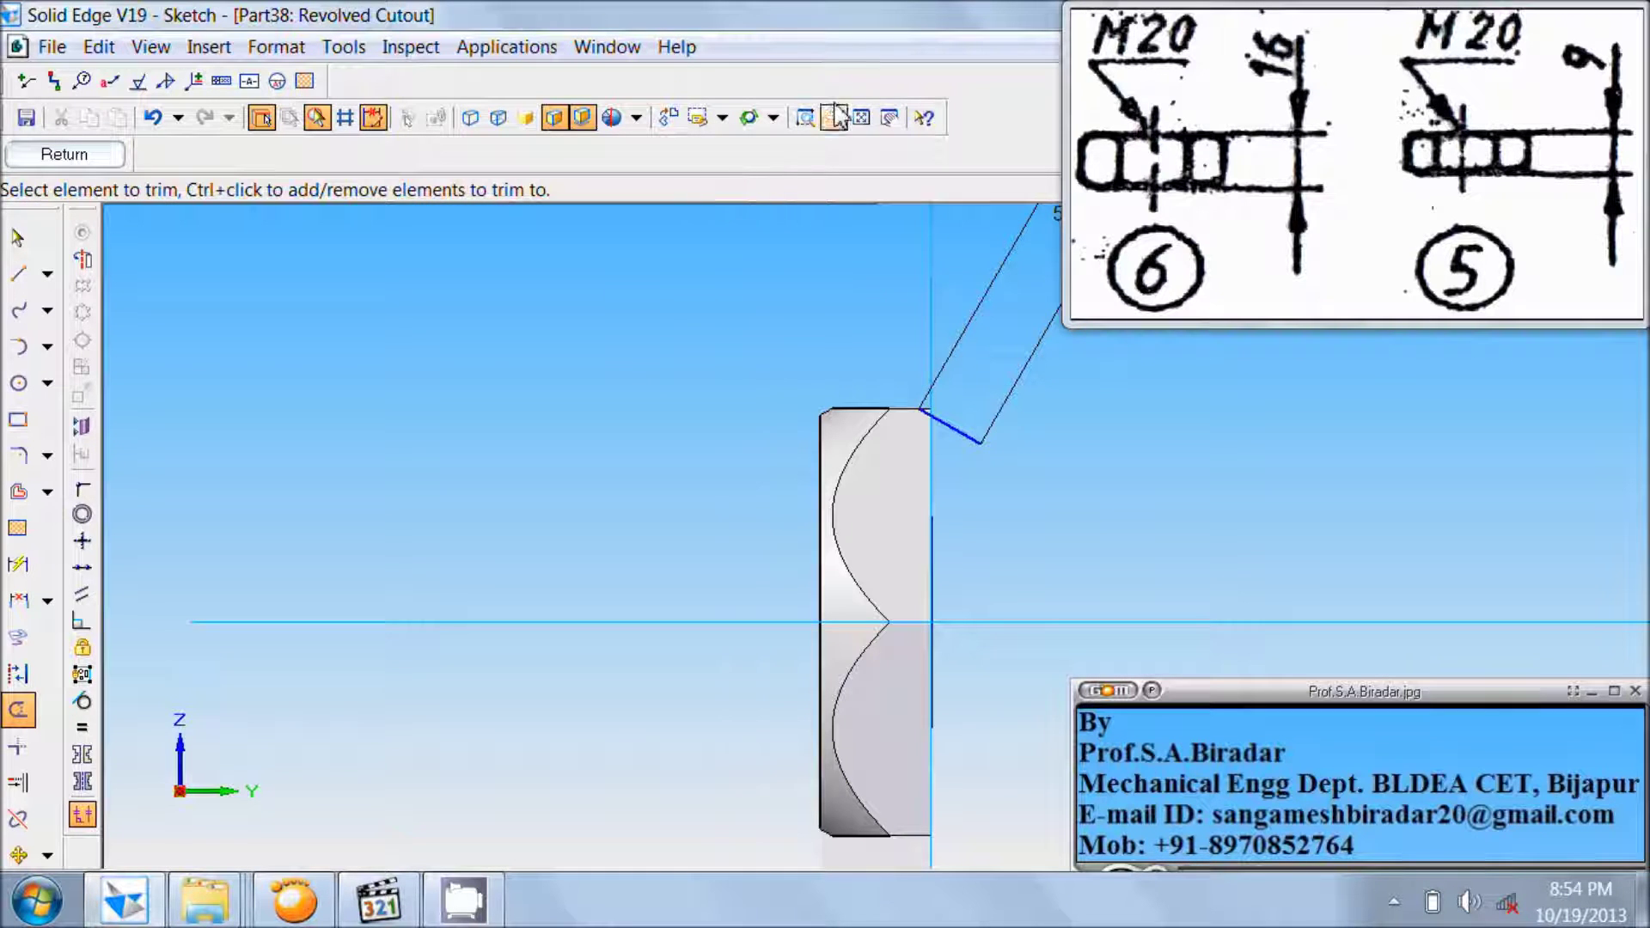
{"action": "left_click", "coordinate": [861, 117]}
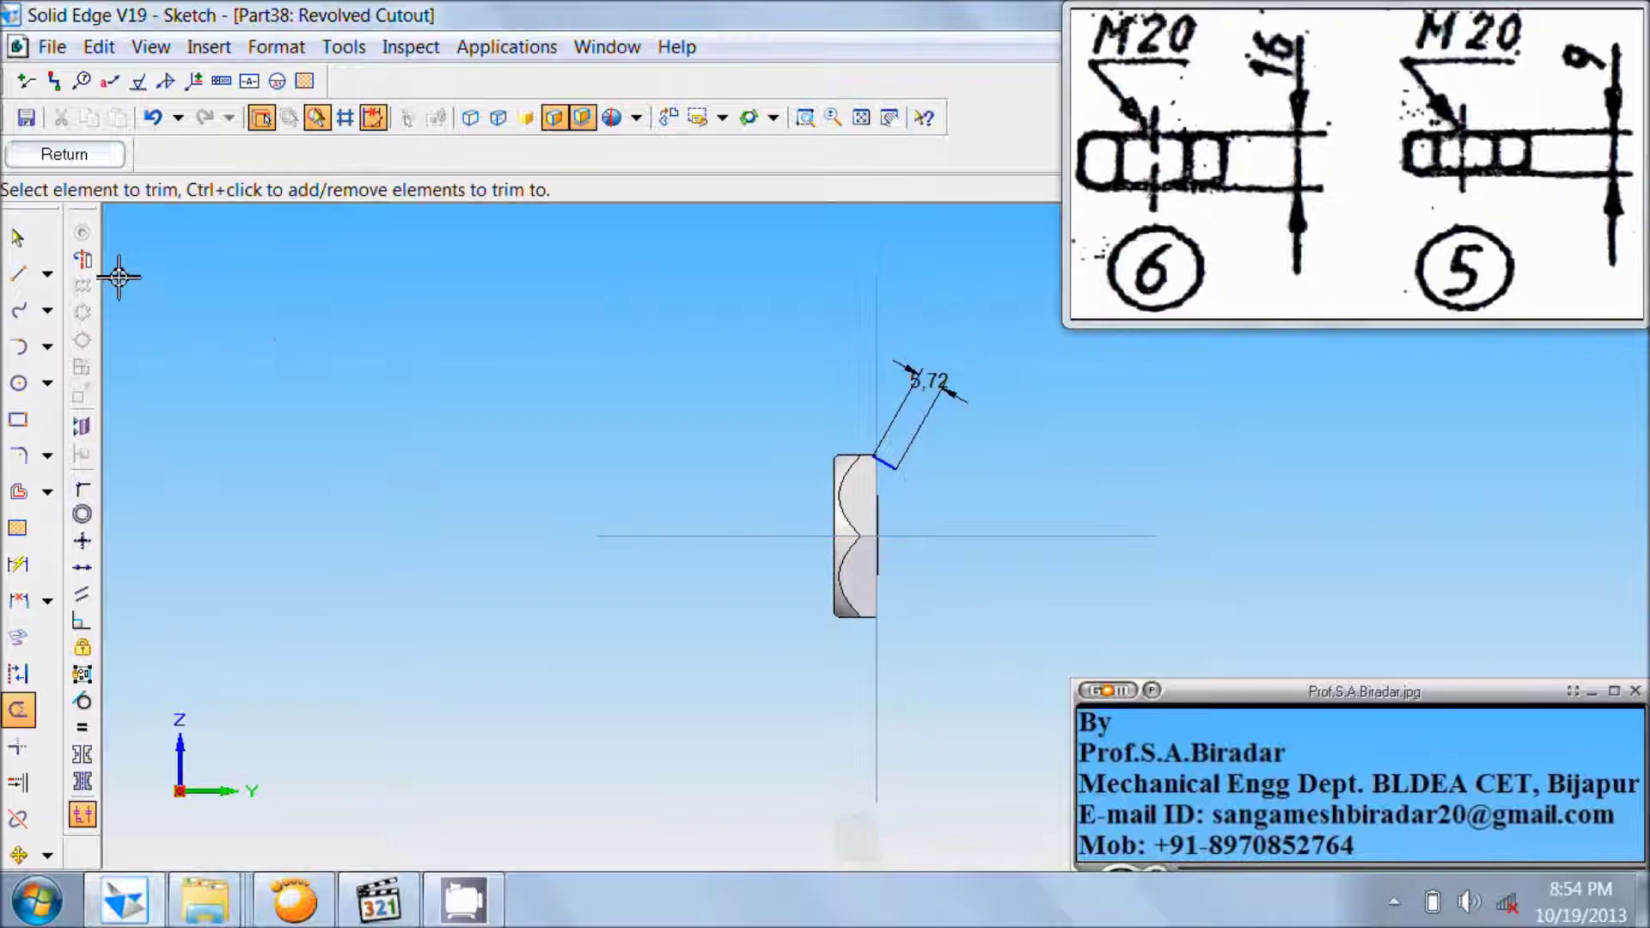
- Make the horizontal centre line the revolution axis and close the sketch
{"action": "left_click", "coordinate": [82, 259]}
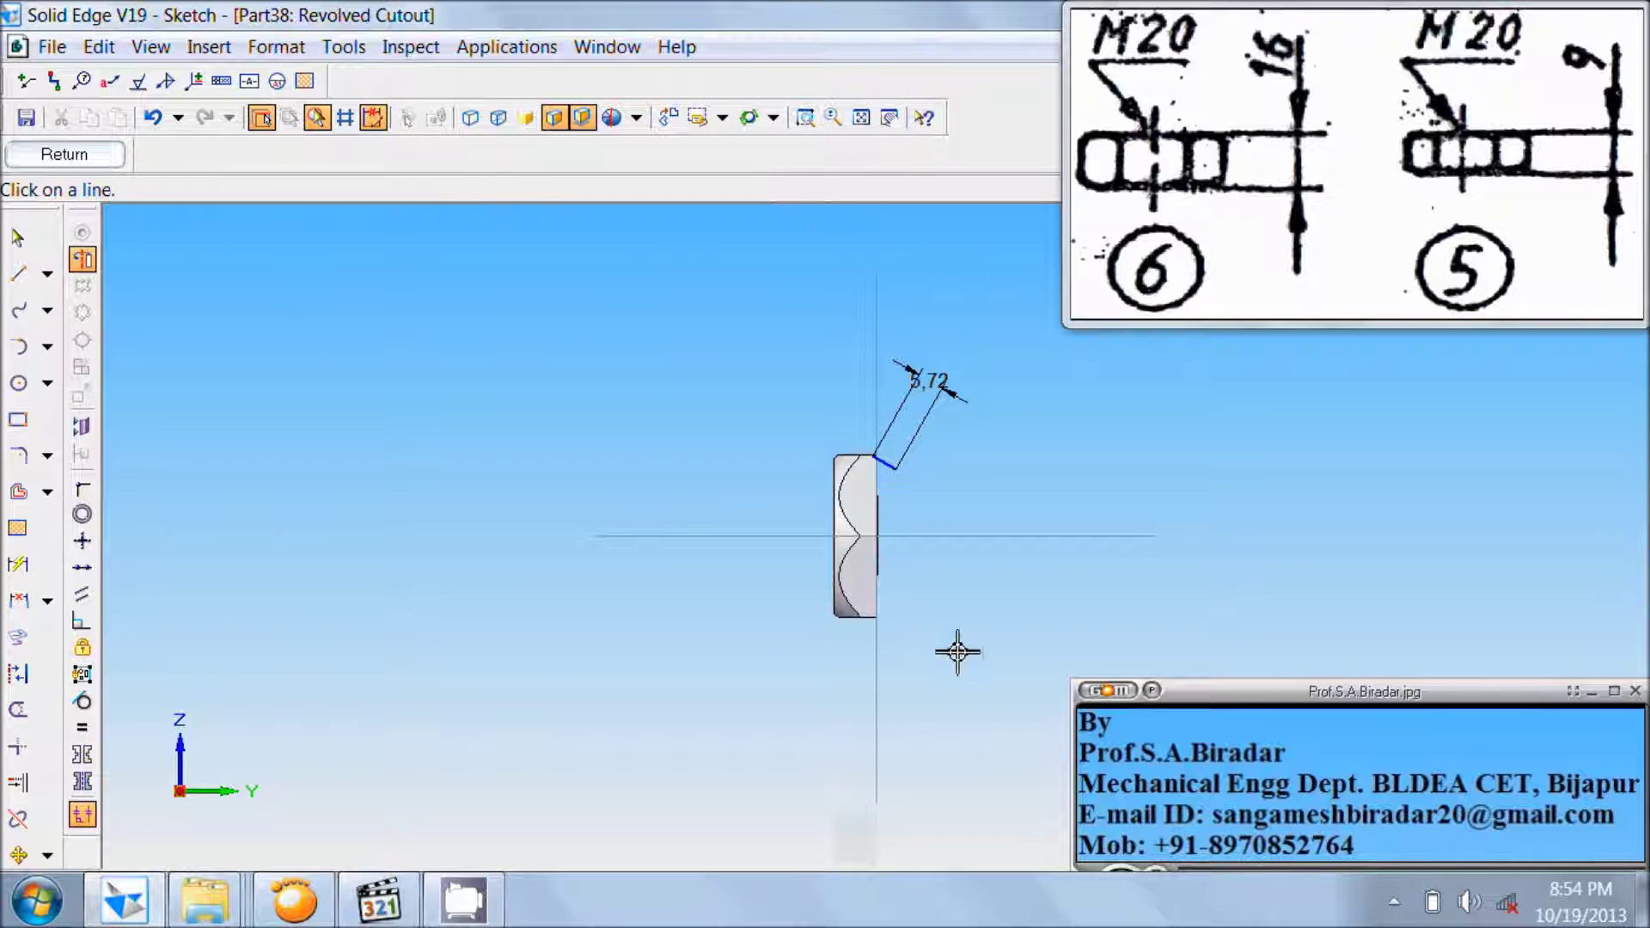
{"action": "left_click", "coordinate": [1026, 542]}
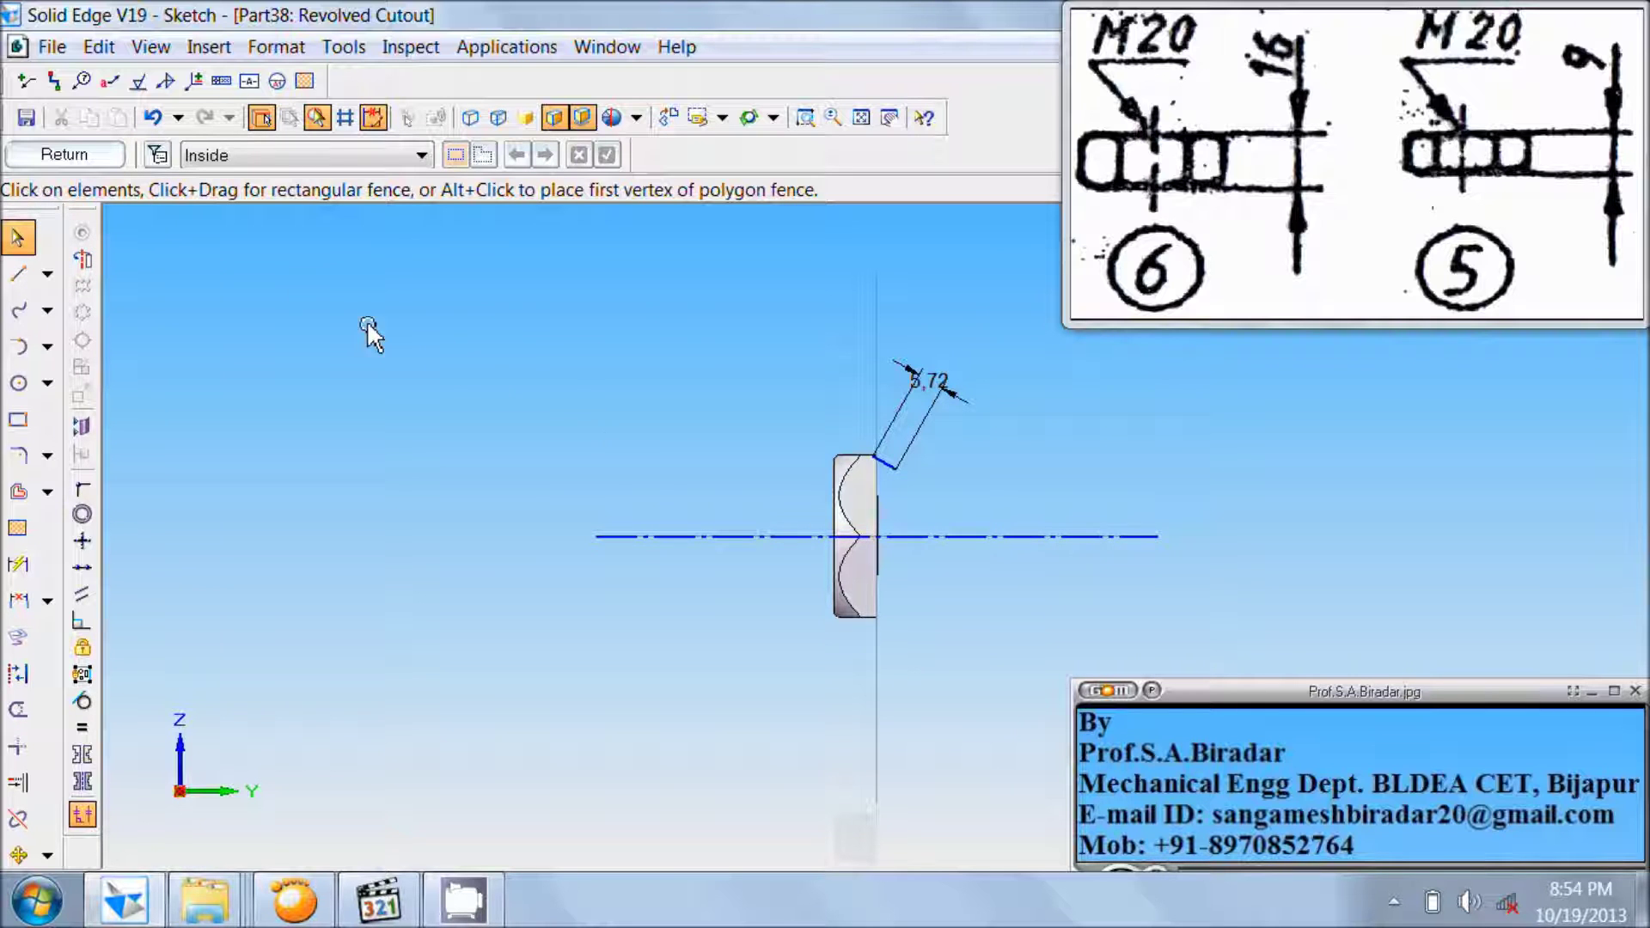
{"action": "left_click", "coordinate": [80, 157]}
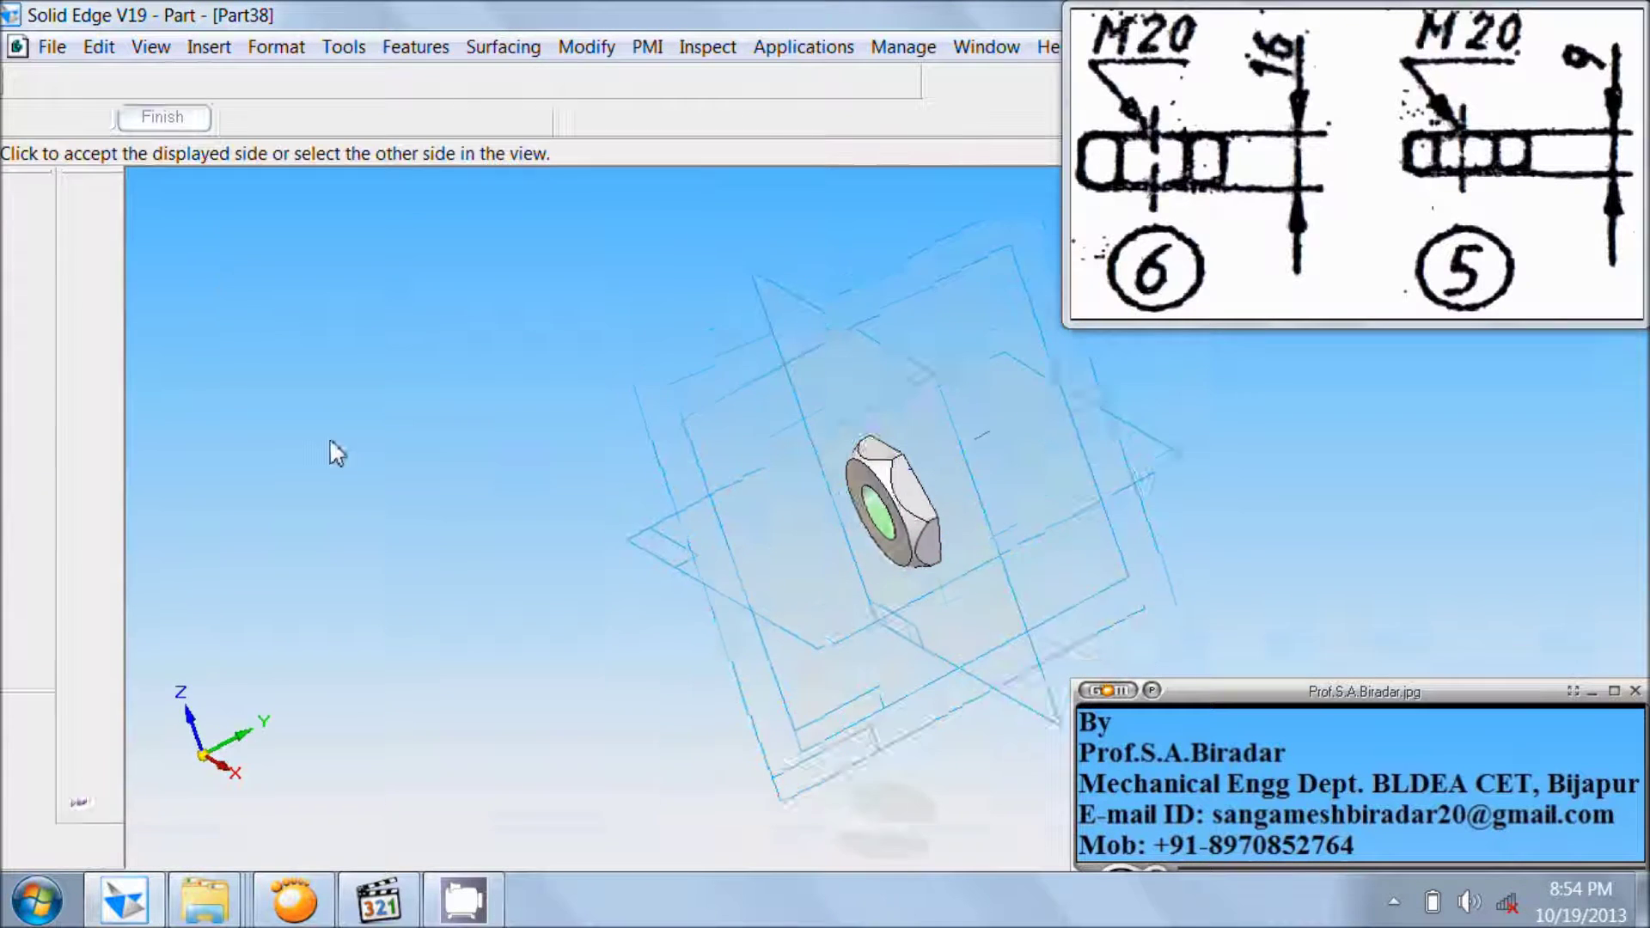
- Accept the cut side, set the revolve angle to 360.00° and finish the revolved cutout
{"action": "left_click", "coordinate": [808, 292]}
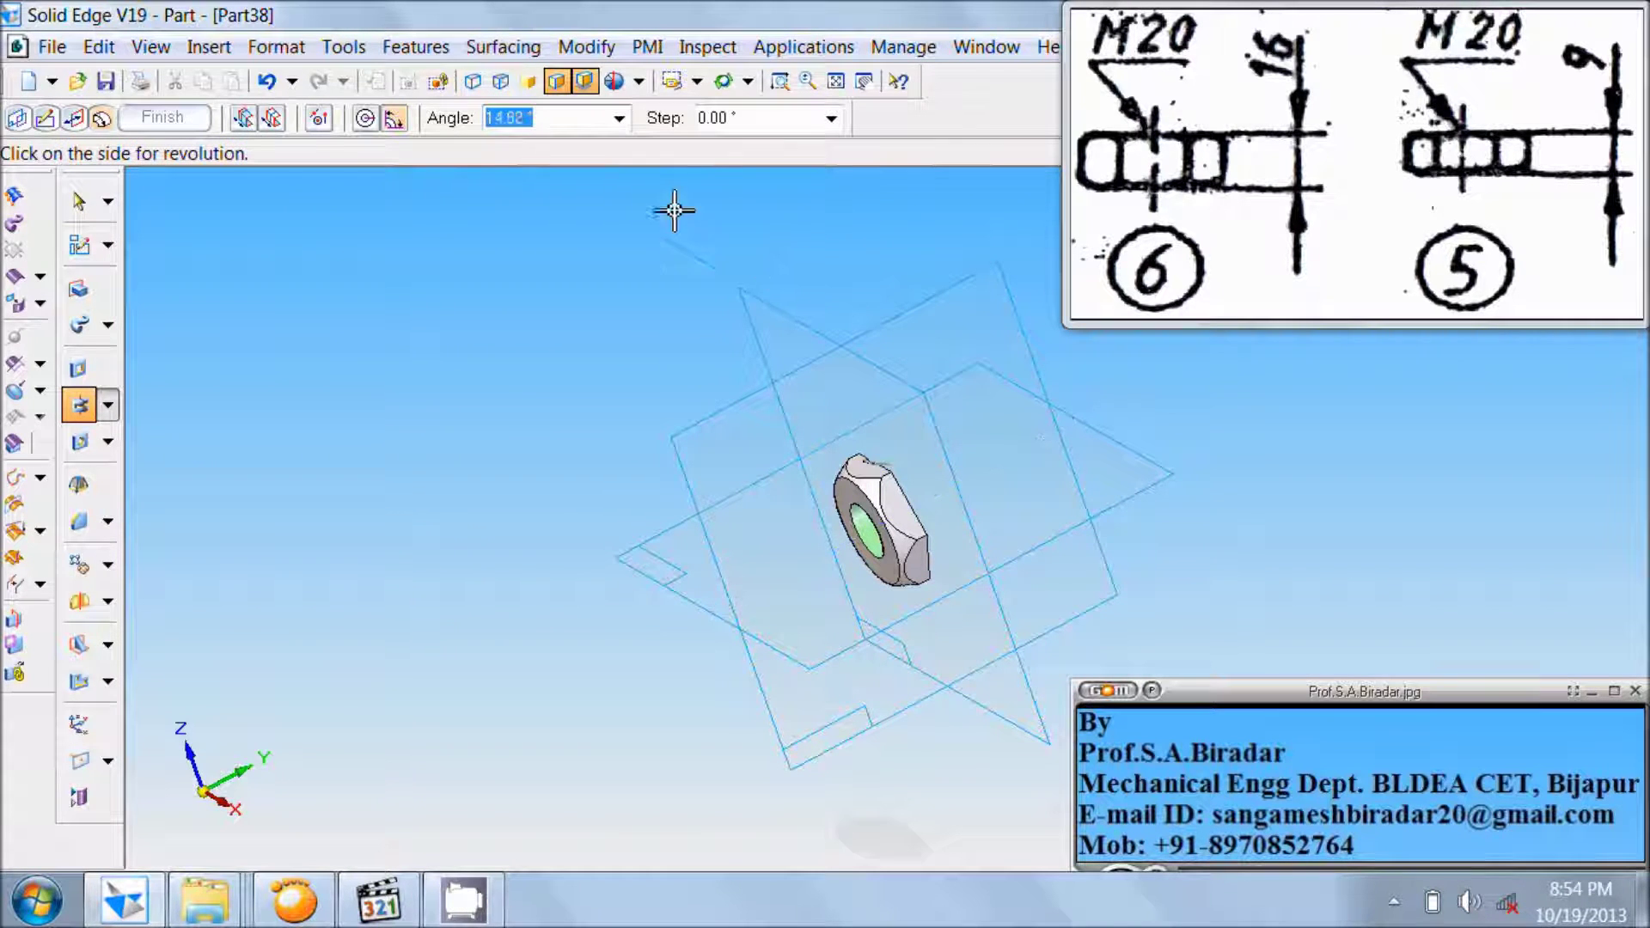
{"action": "left_click", "coordinate": [618, 117]}
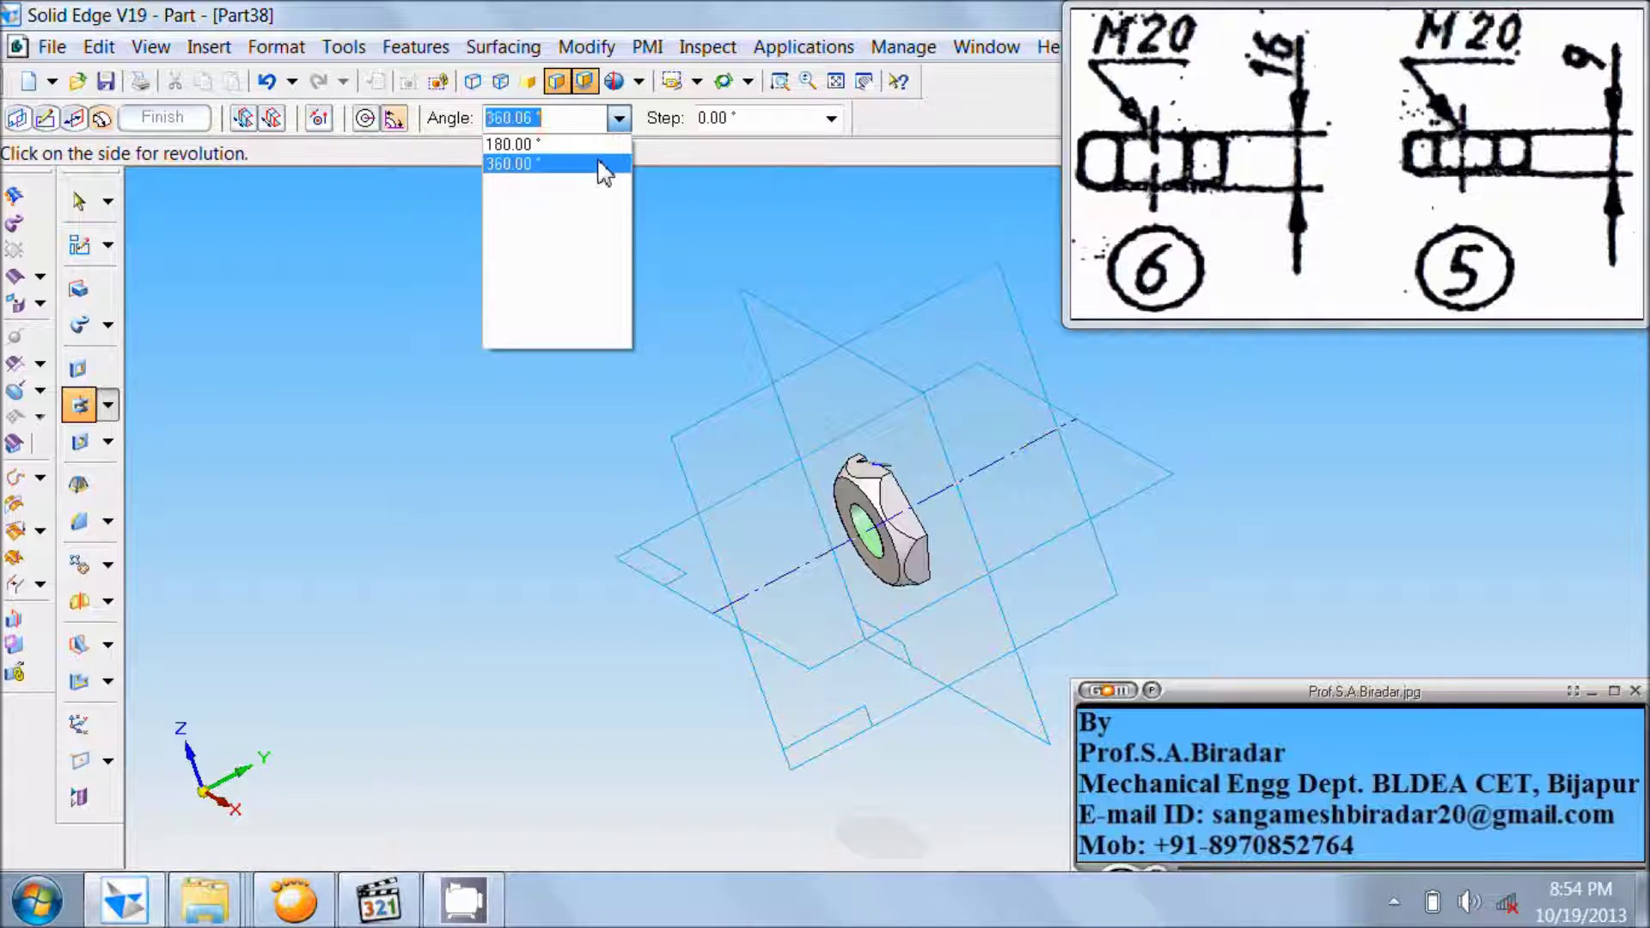
{"action": "left_click", "coordinate": [604, 164]}
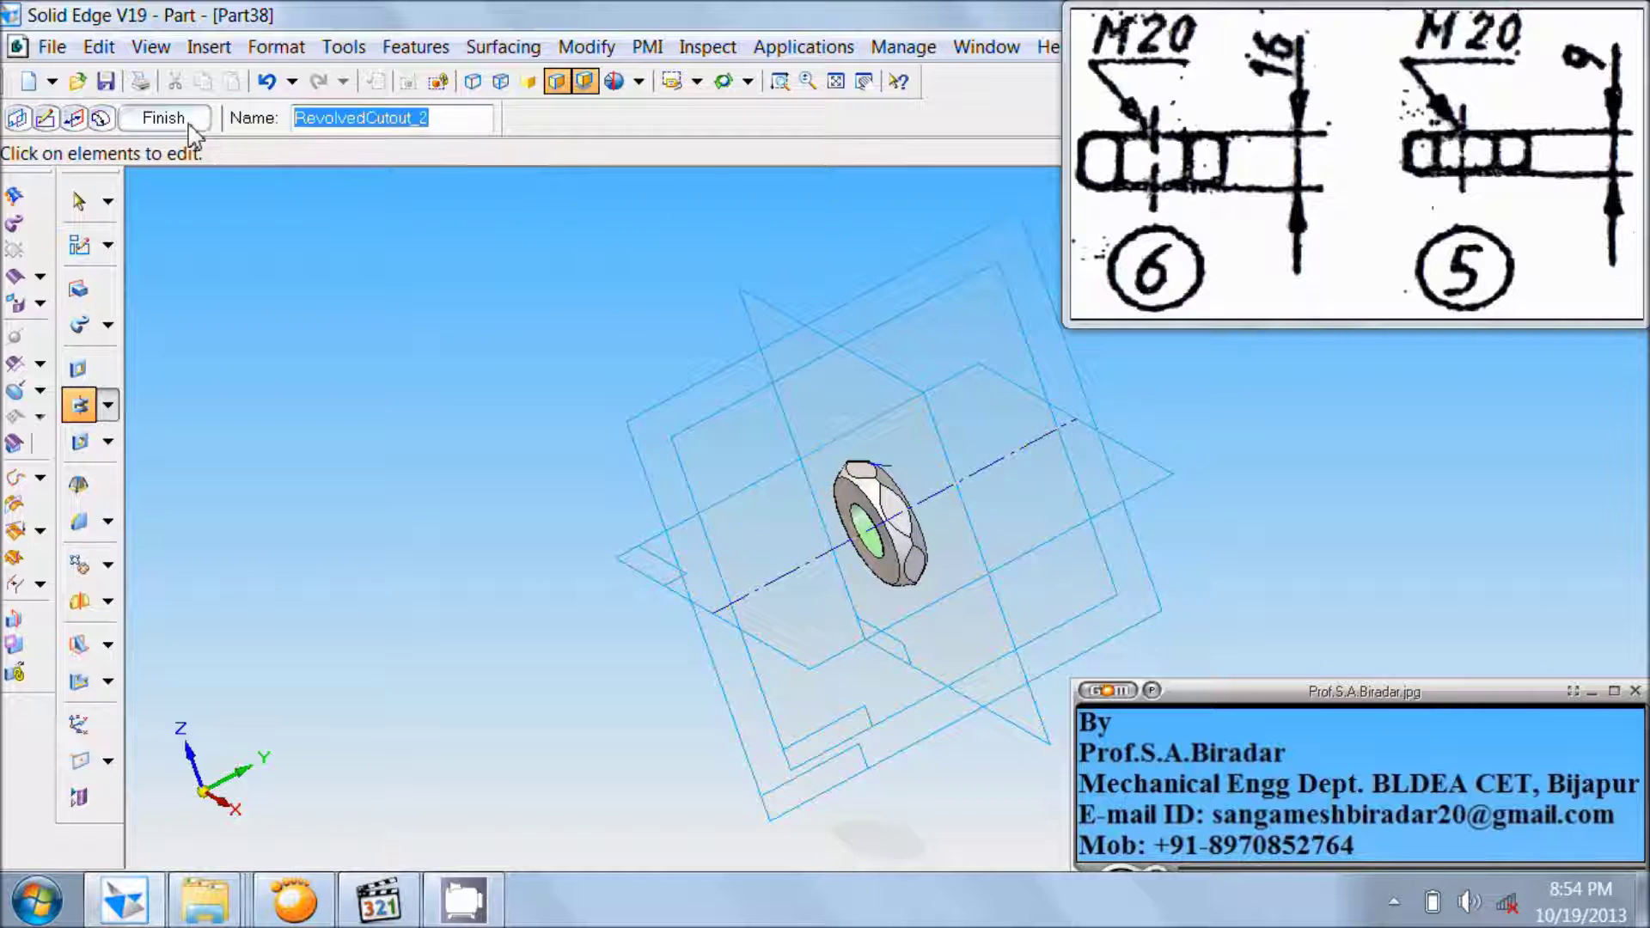
{"action": "left_click", "coordinate": [187, 123]}
- Rotate and fit the nut in the view to inspect the newly chamfered face
{"action": "left_click", "coordinate": [835, 81]}
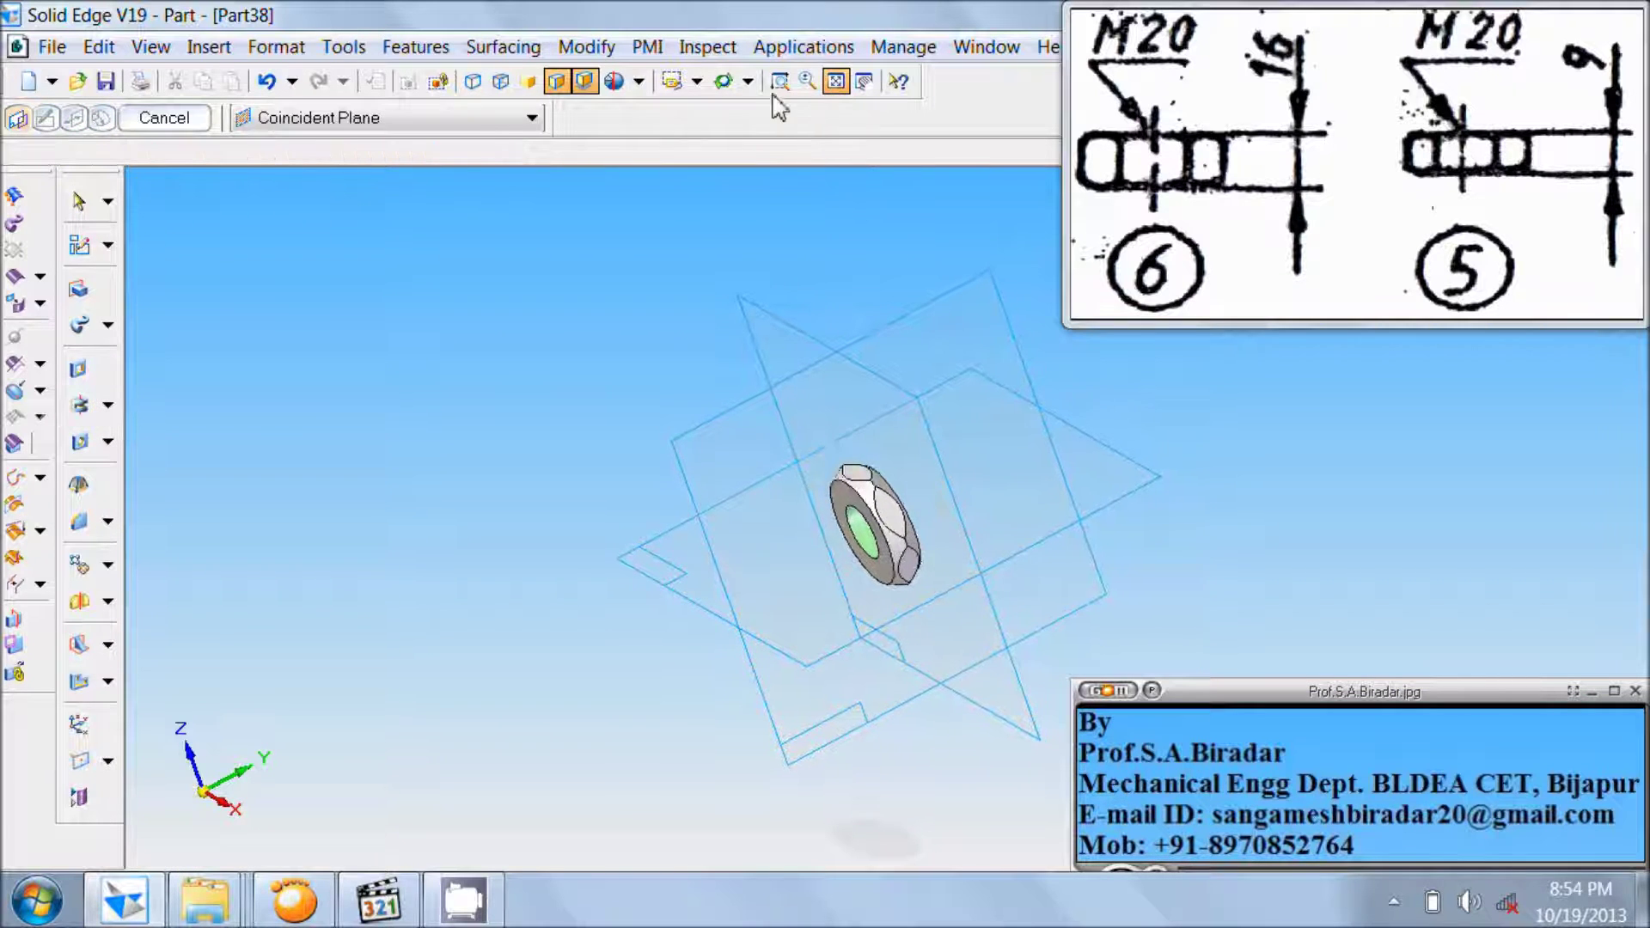
{"action": "left_click", "coordinate": [723, 81]}
{"action": "left_click_drag", "start_coordinate": [772, 191], "coordinate": [823, 191]}
{"action": "key", "text": "Escape"}
{"action": "left_click", "coordinate": [834, 81]}
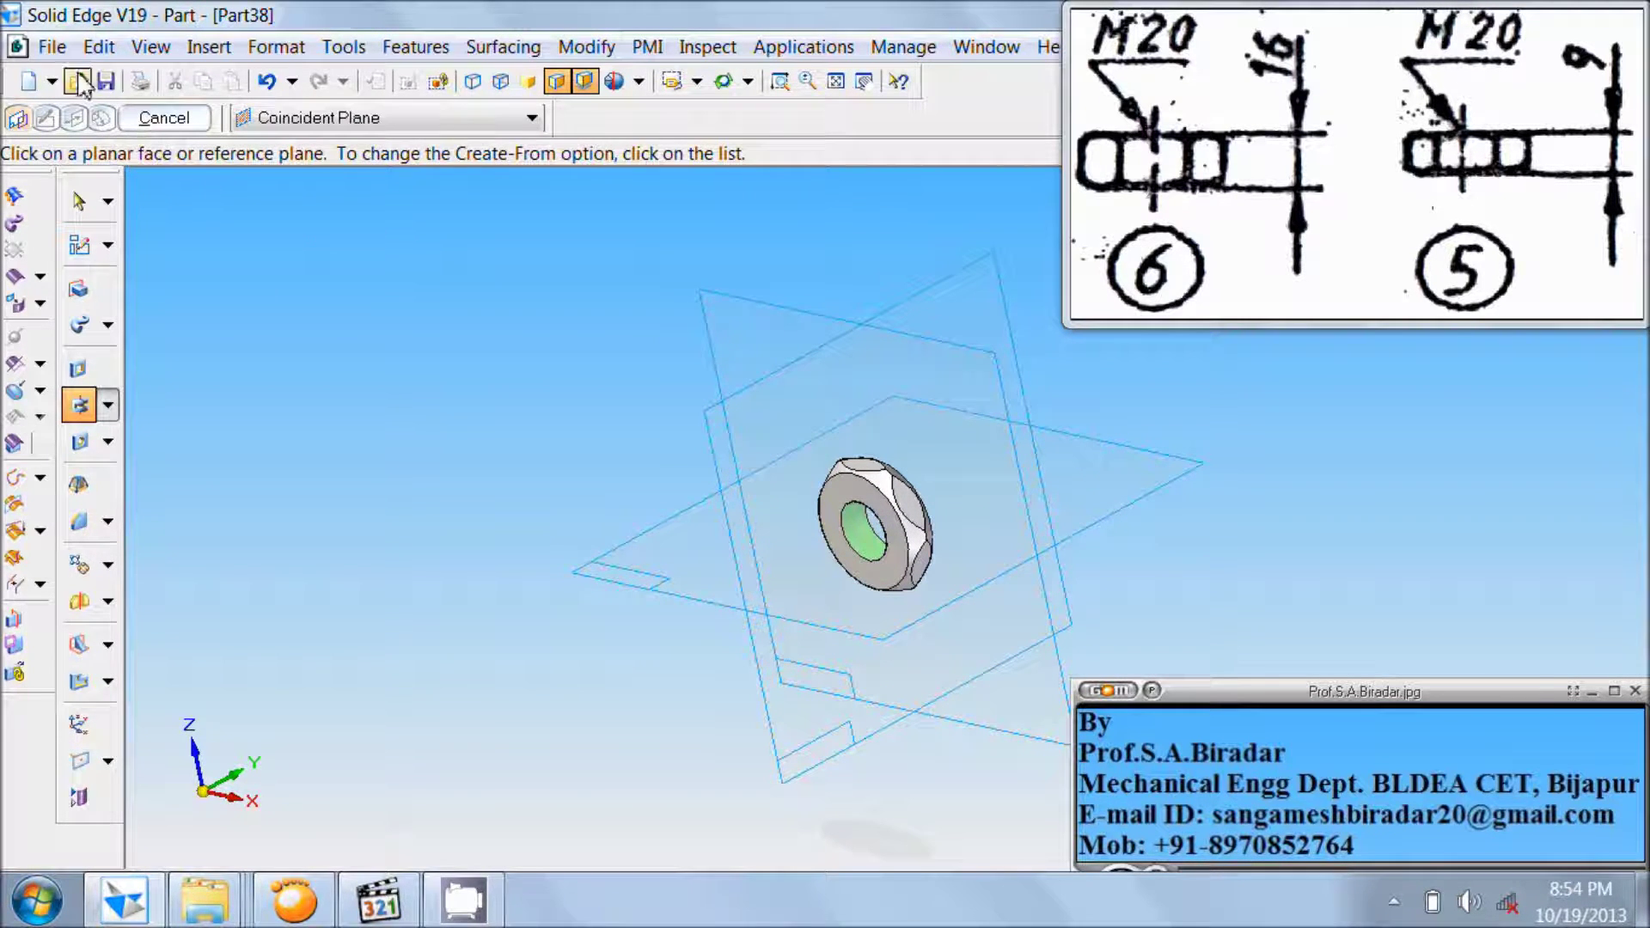
- Save the part under the new name 'Part5 Lock nut M20.par'
{"action": "left_click", "coordinate": [52, 46]}
{"action": "left_click", "coordinate": [144, 221]}
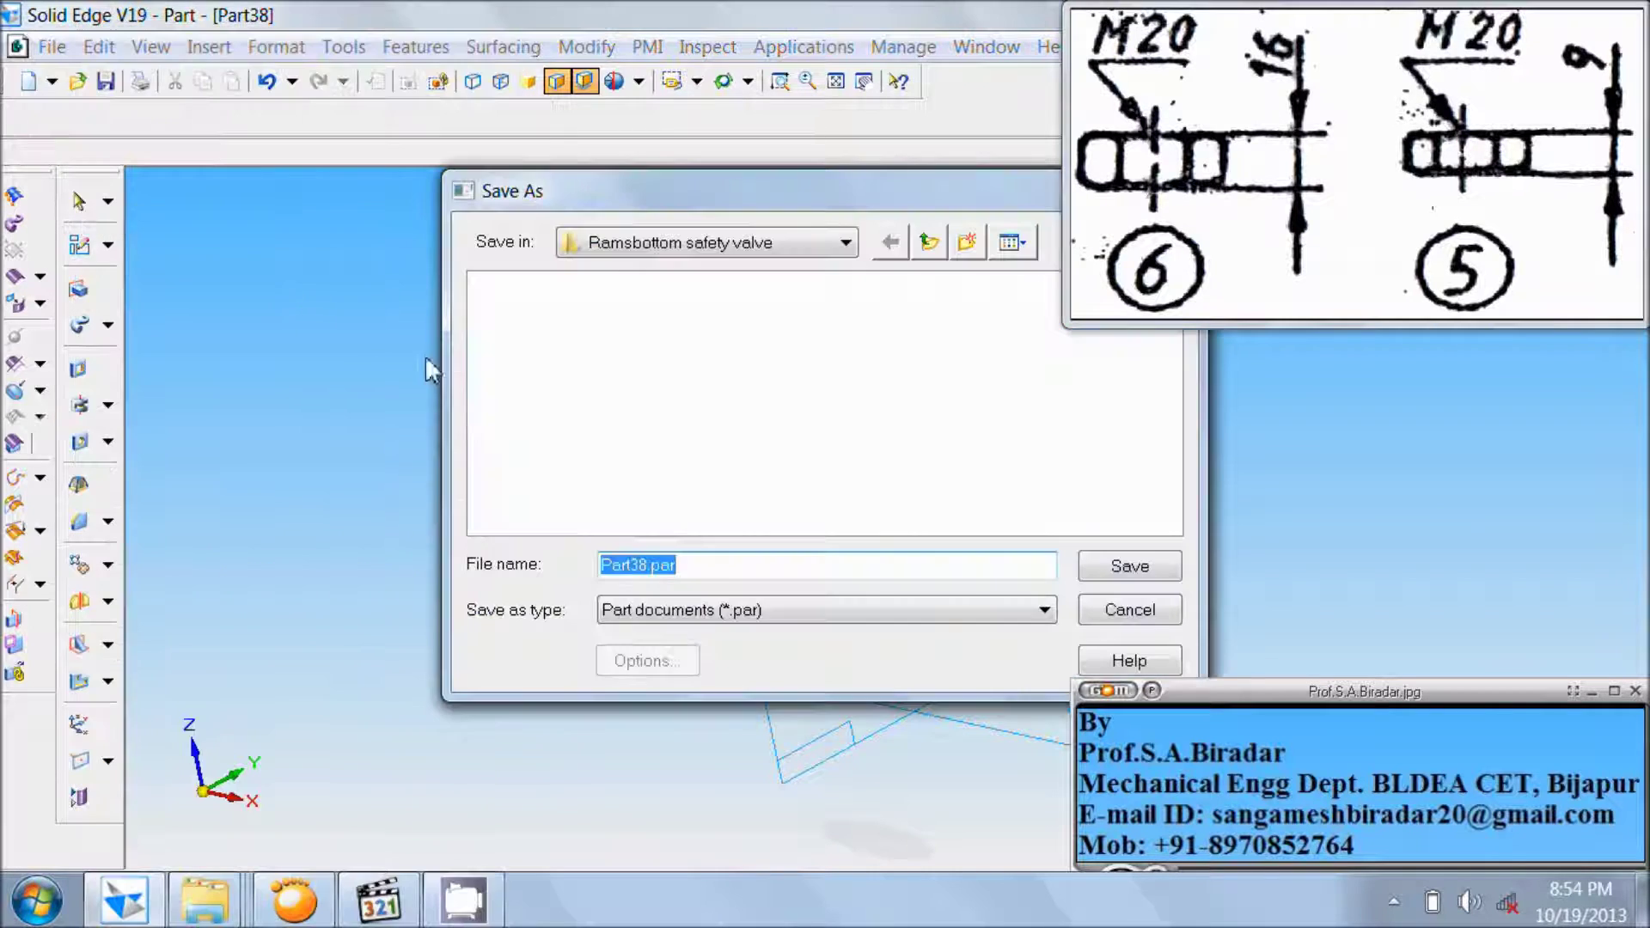
{"action": "left_click", "coordinate": [723, 569]}
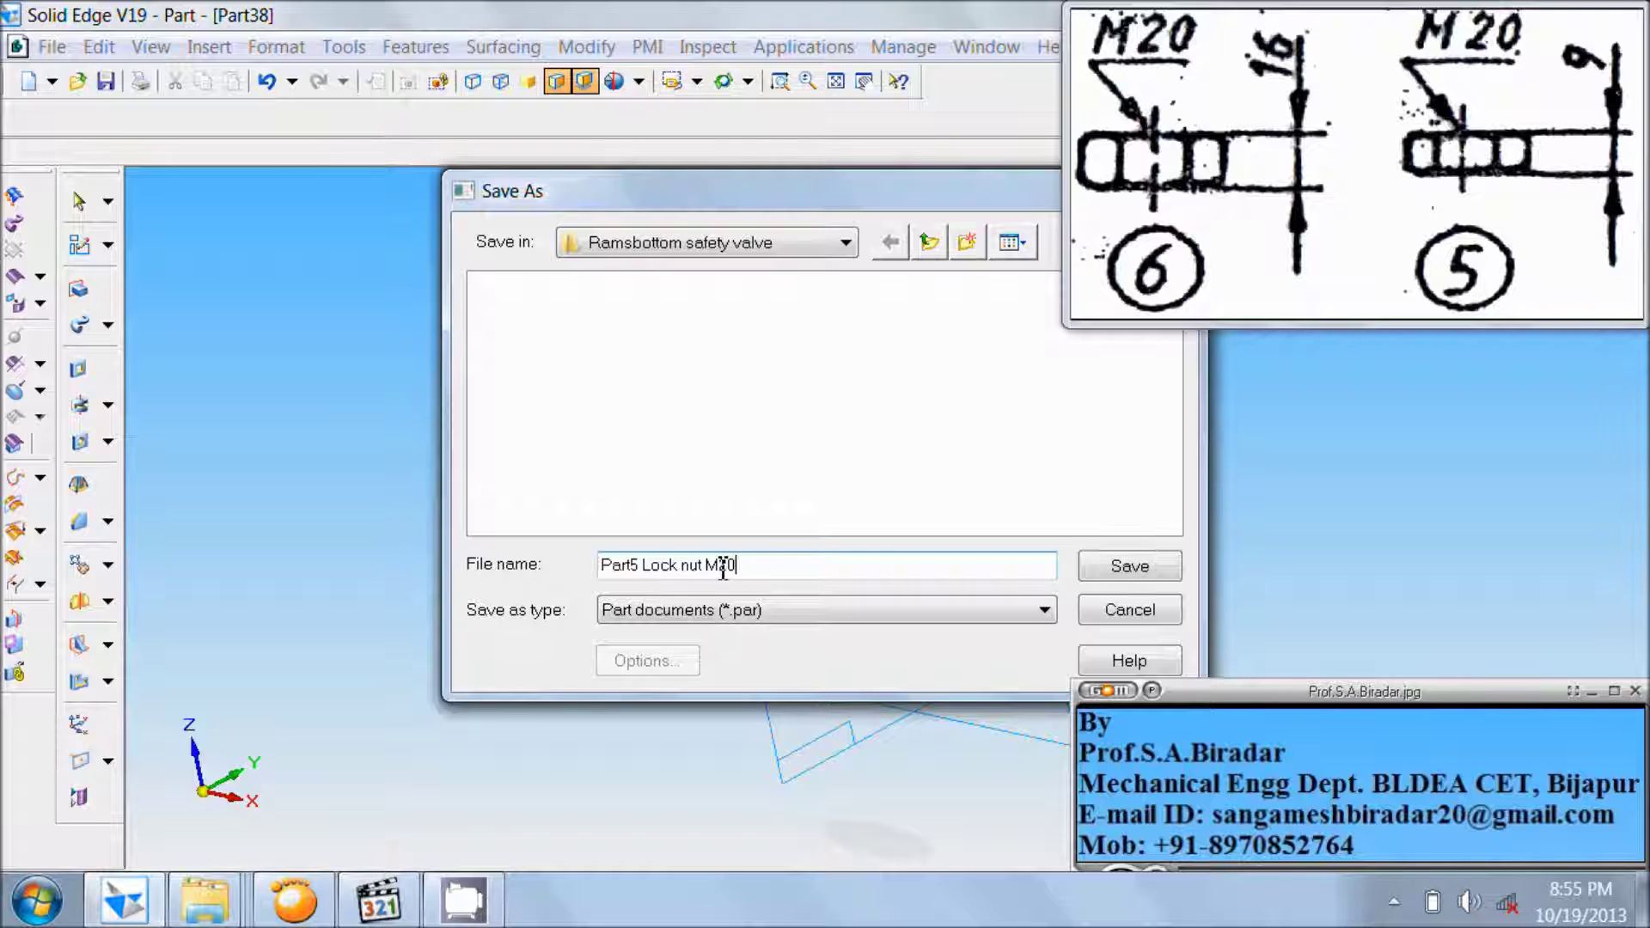
{"action": "left_click", "coordinate": [1127, 569]}
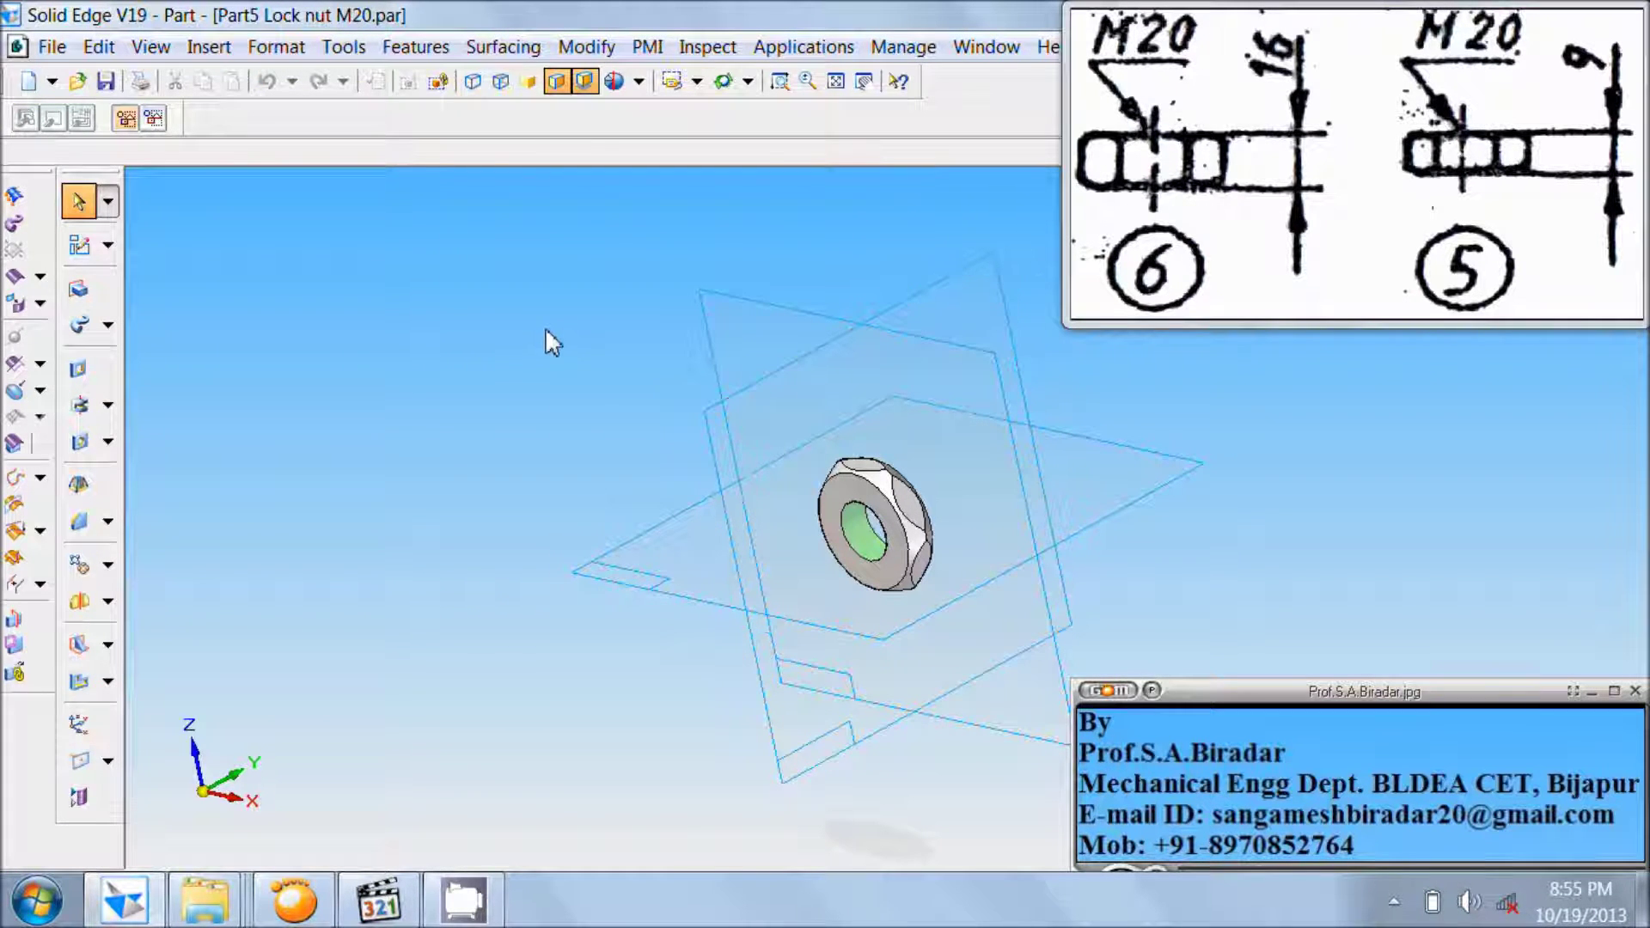
- Show the EdgeBar feature tree and select the Protrusion 1 feature
{"action": "left_click", "coordinate": [344, 46]}
{"action": "left_click", "coordinate": [385, 80]}
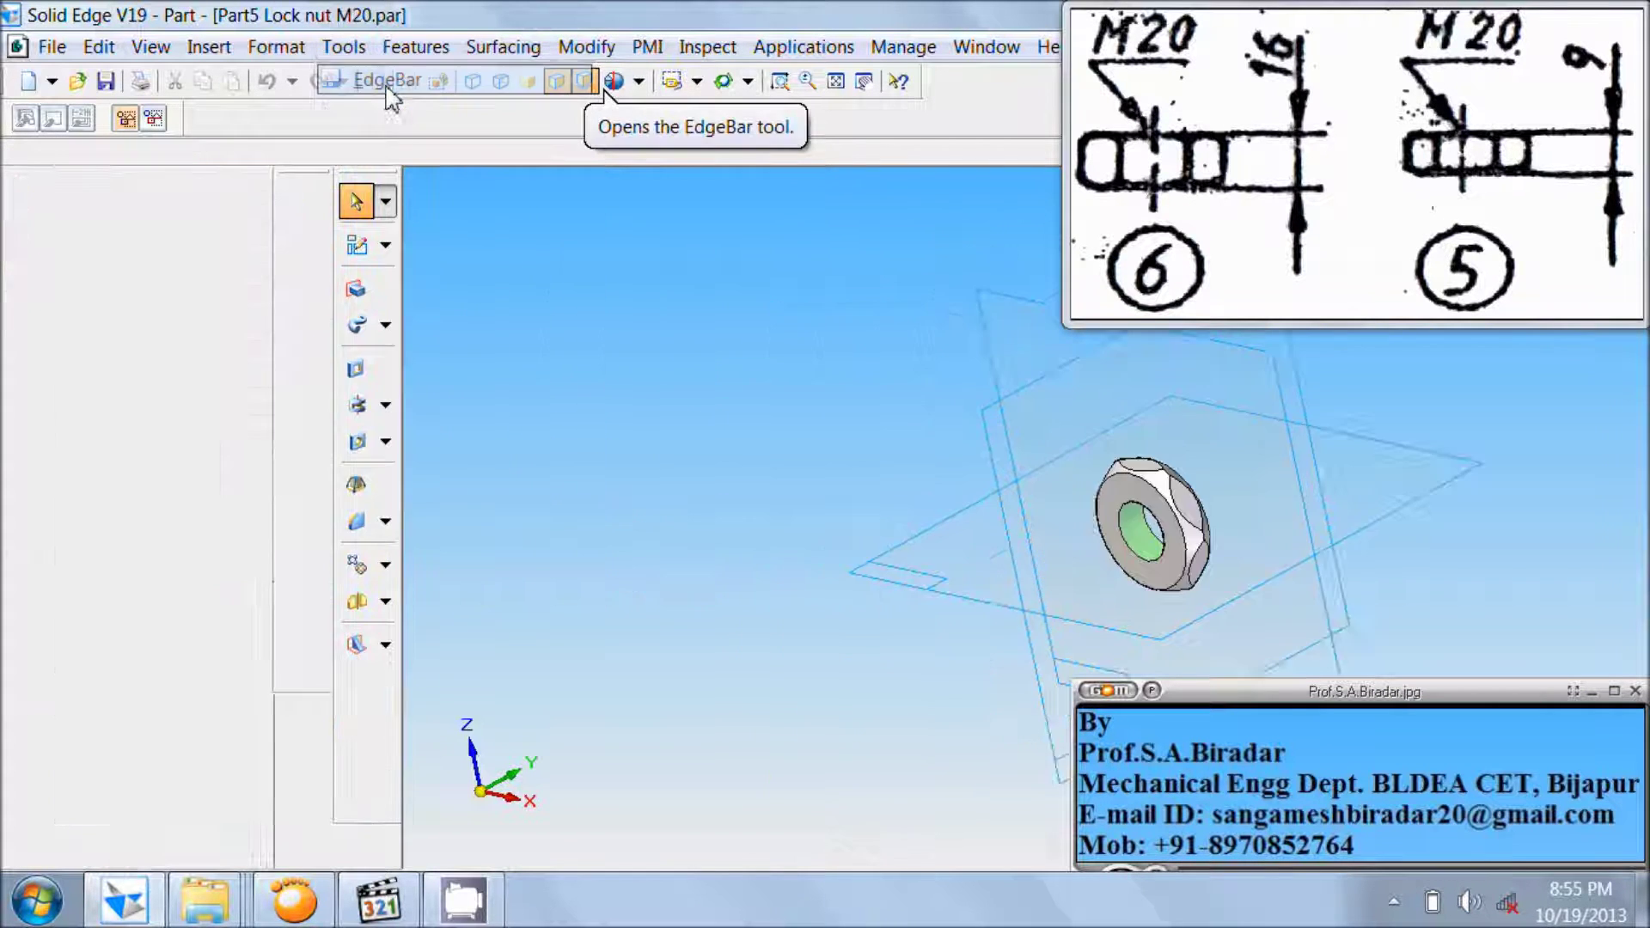
{"action": "left_click", "coordinate": [148, 332]}
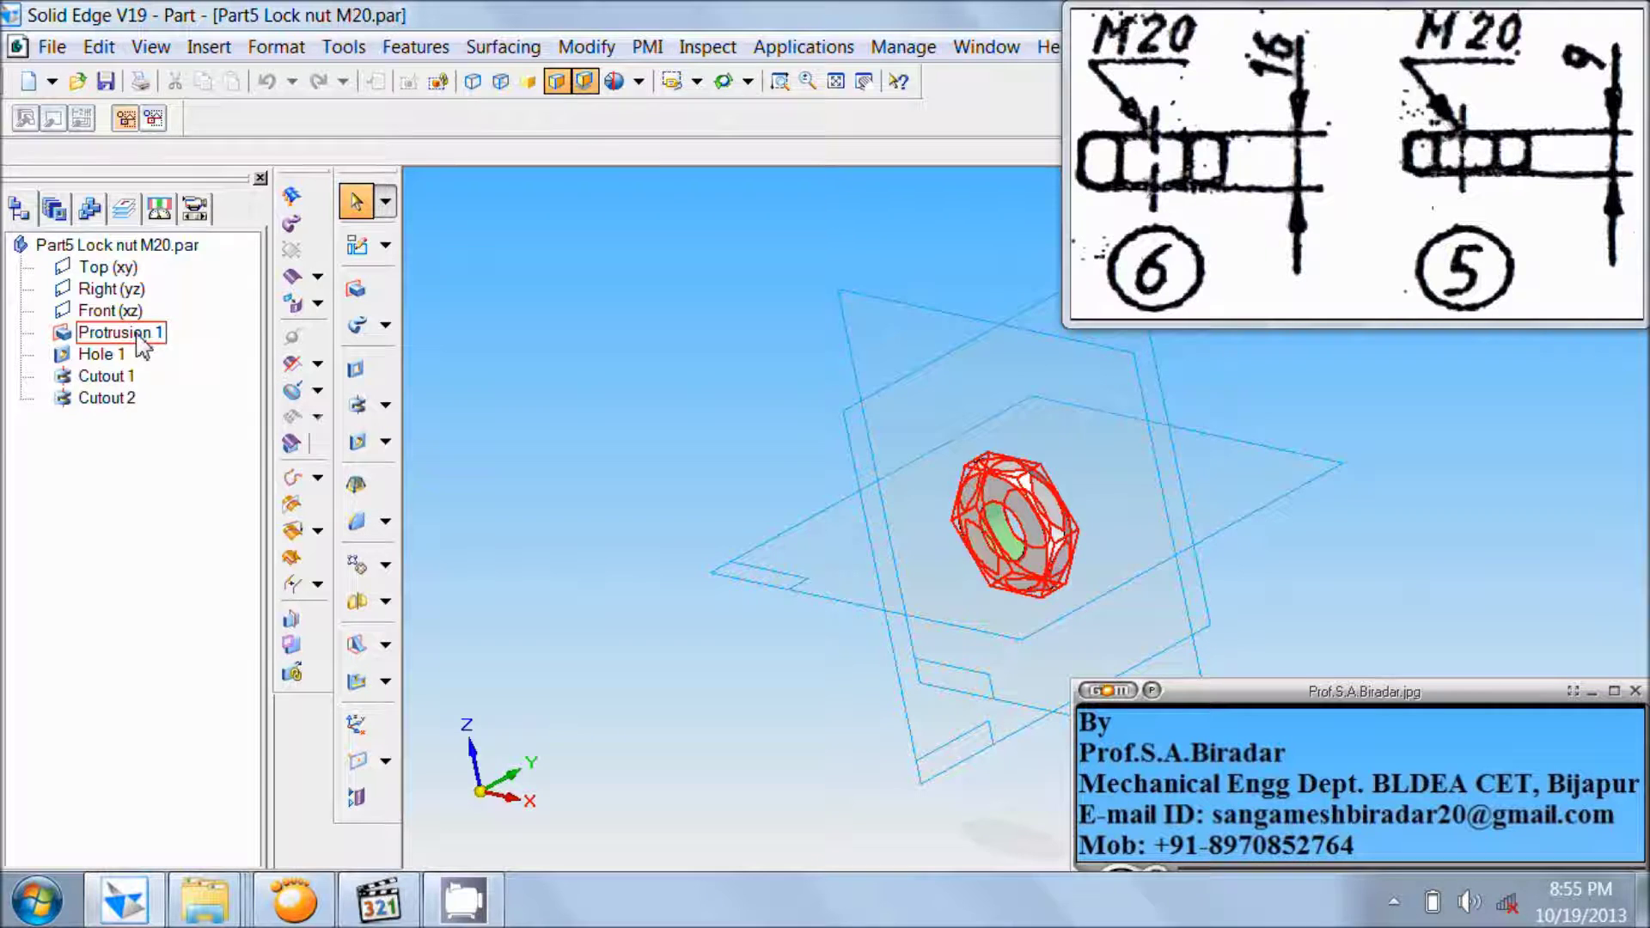
- Edit Protrusion 1's extrusion distance from 9 mm to 16 mm and finish the feature
{"action": "right_click", "coordinate": [156, 341]}
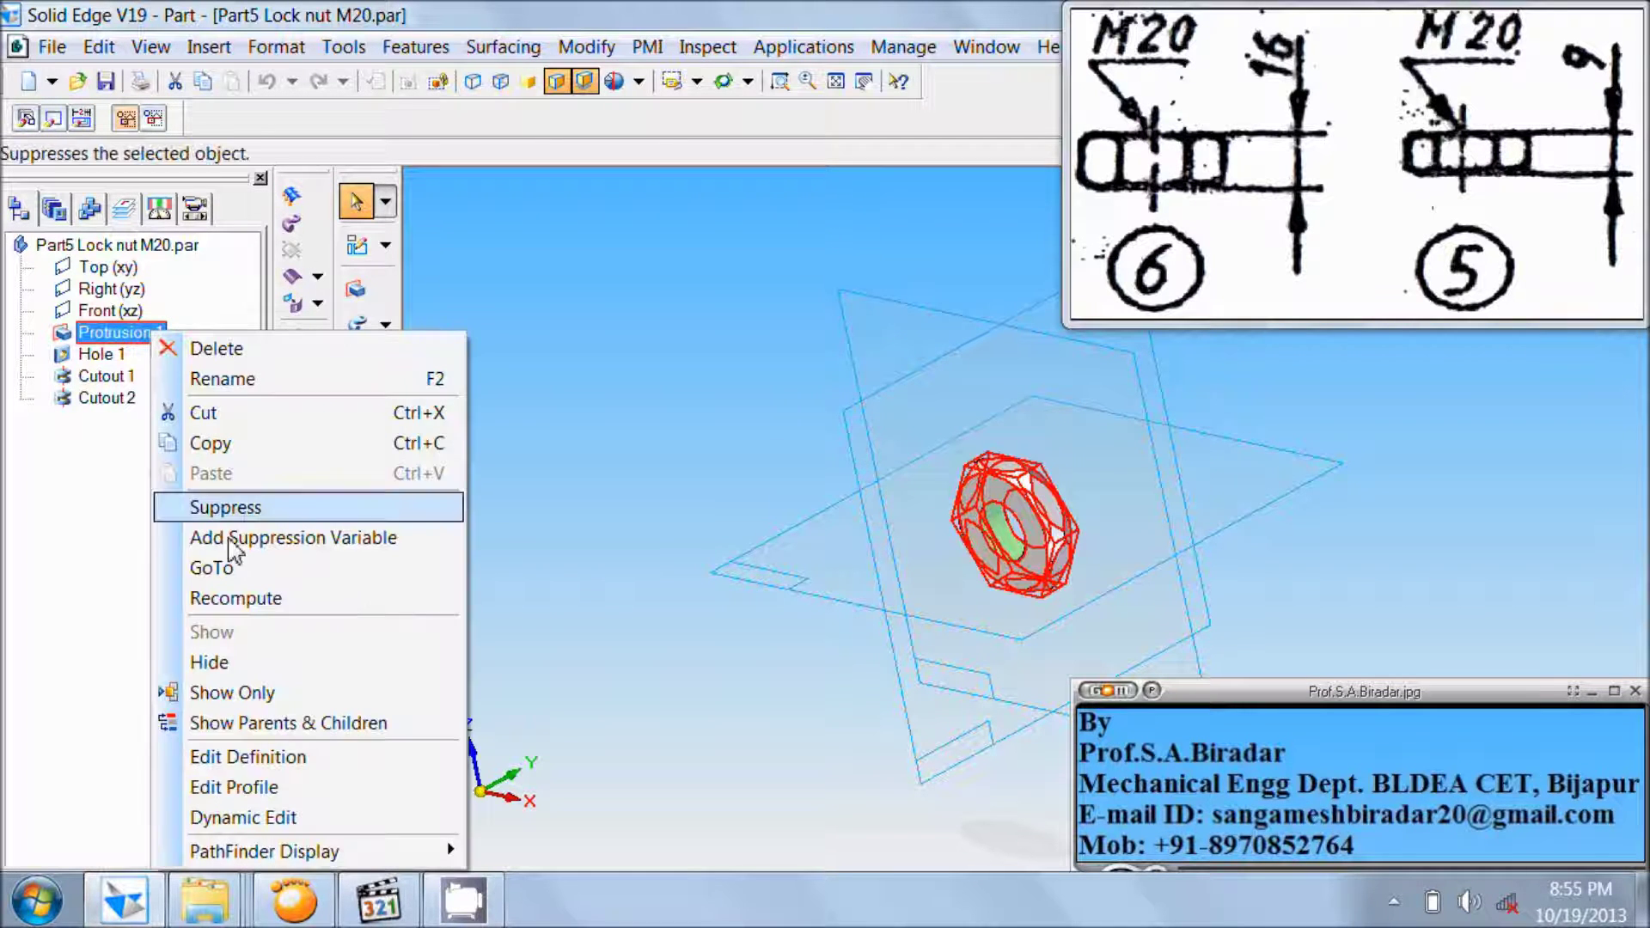
{"action": "left_click", "coordinate": [276, 788]}
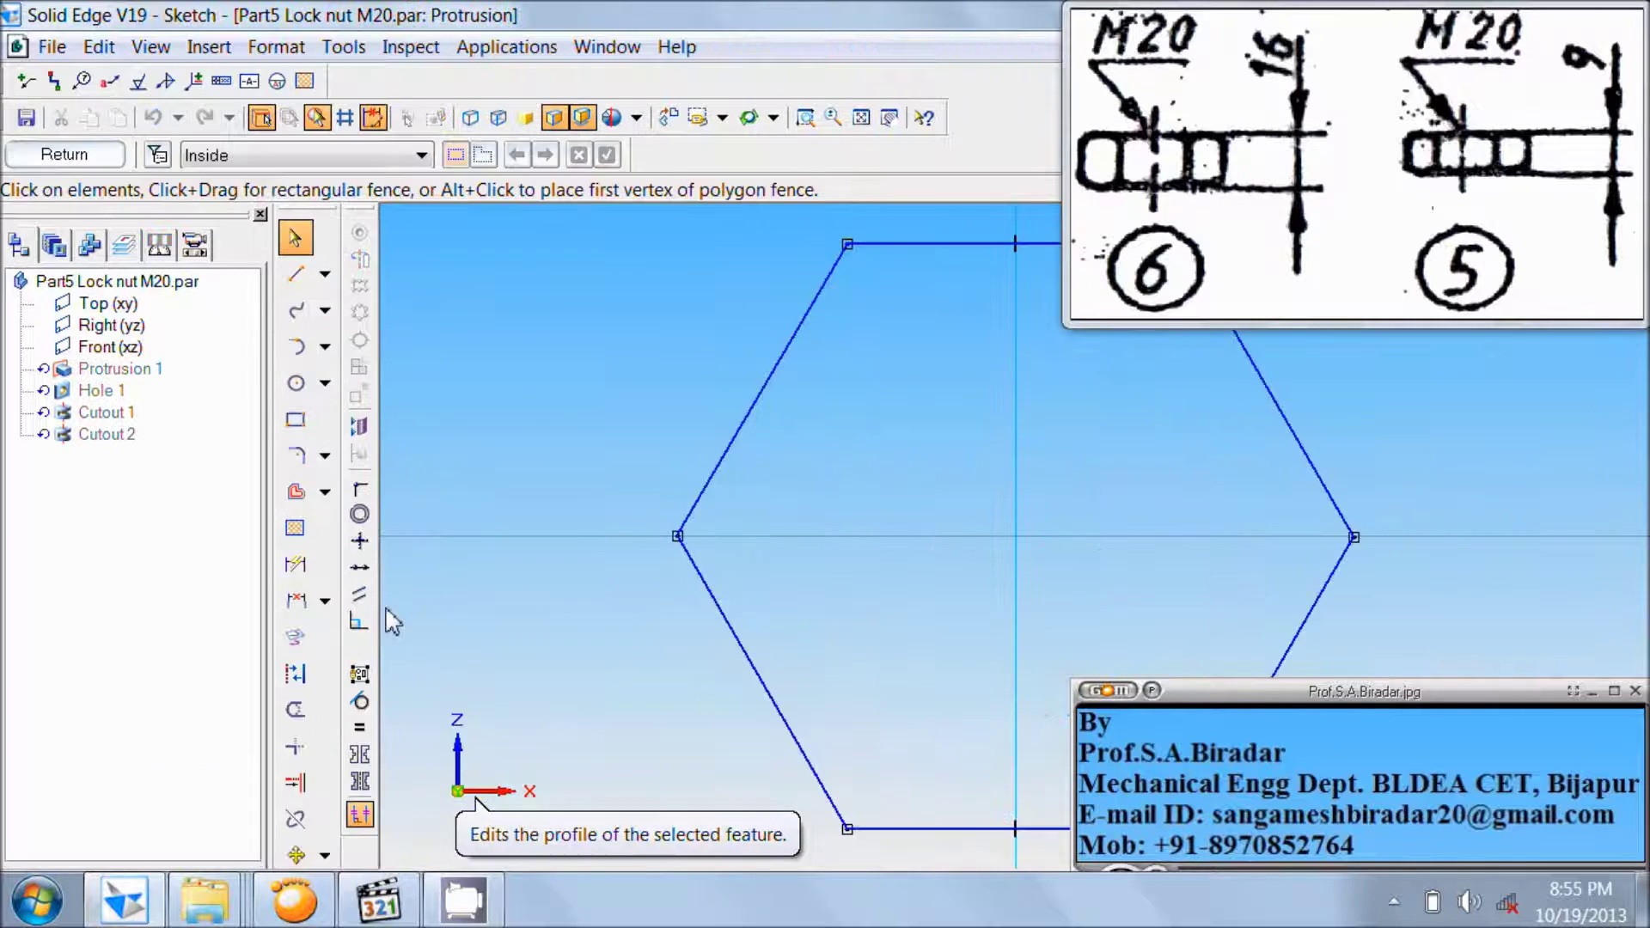
{"action": "left_click", "coordinate": [861, 118]}
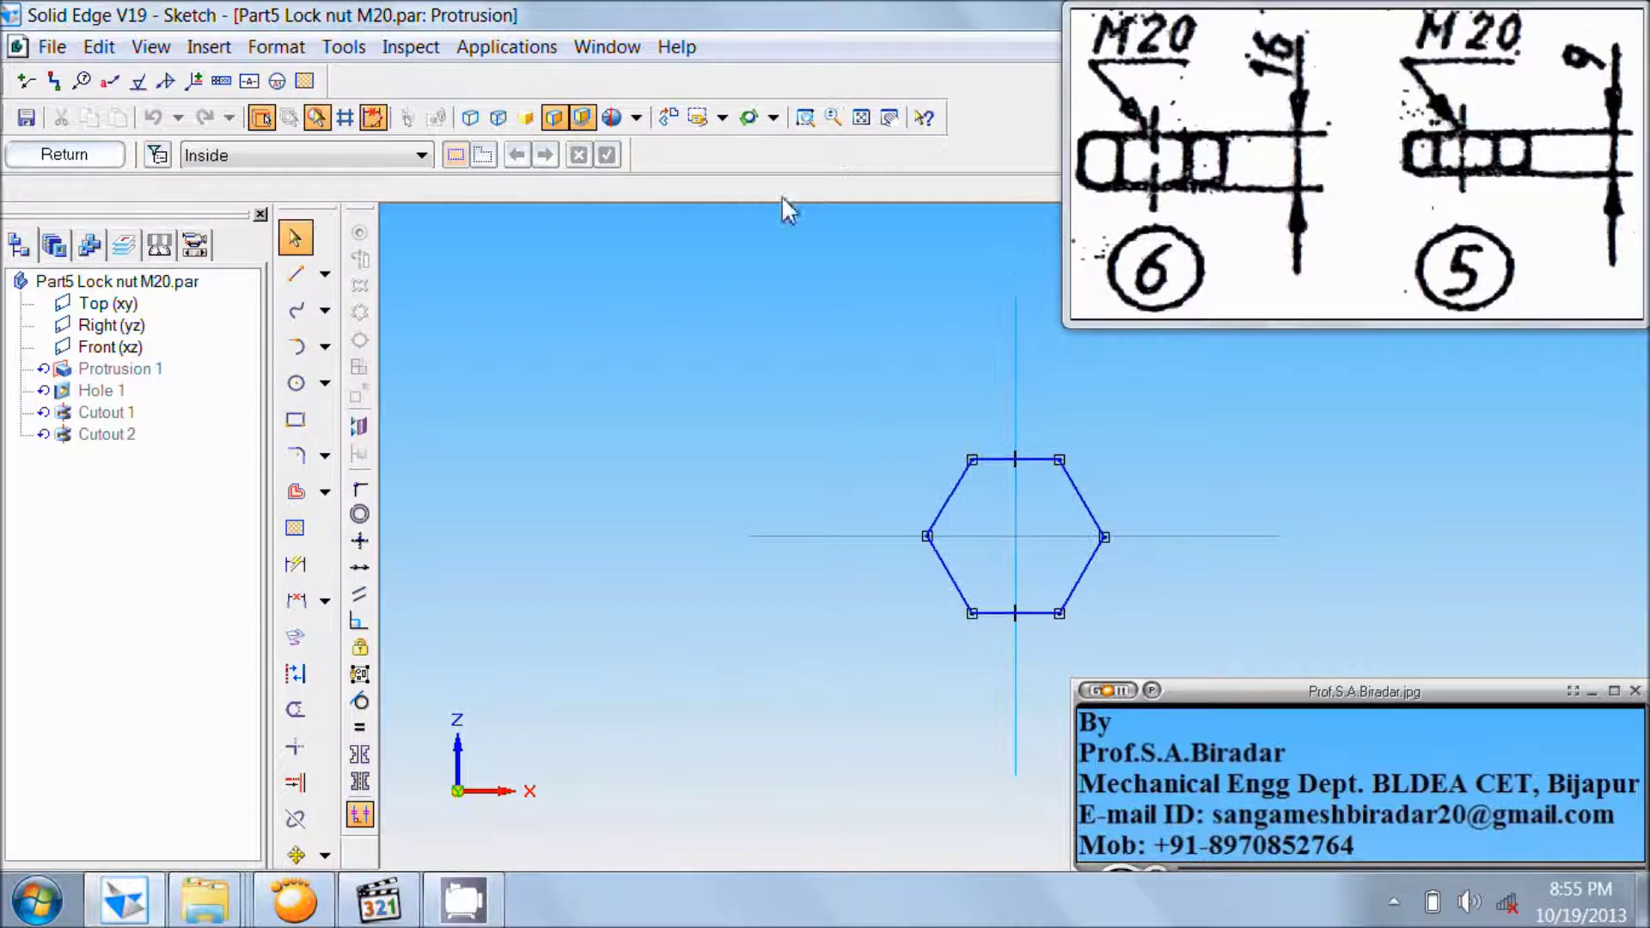
{"action": "left_click", "coordinate": [102, 163]}
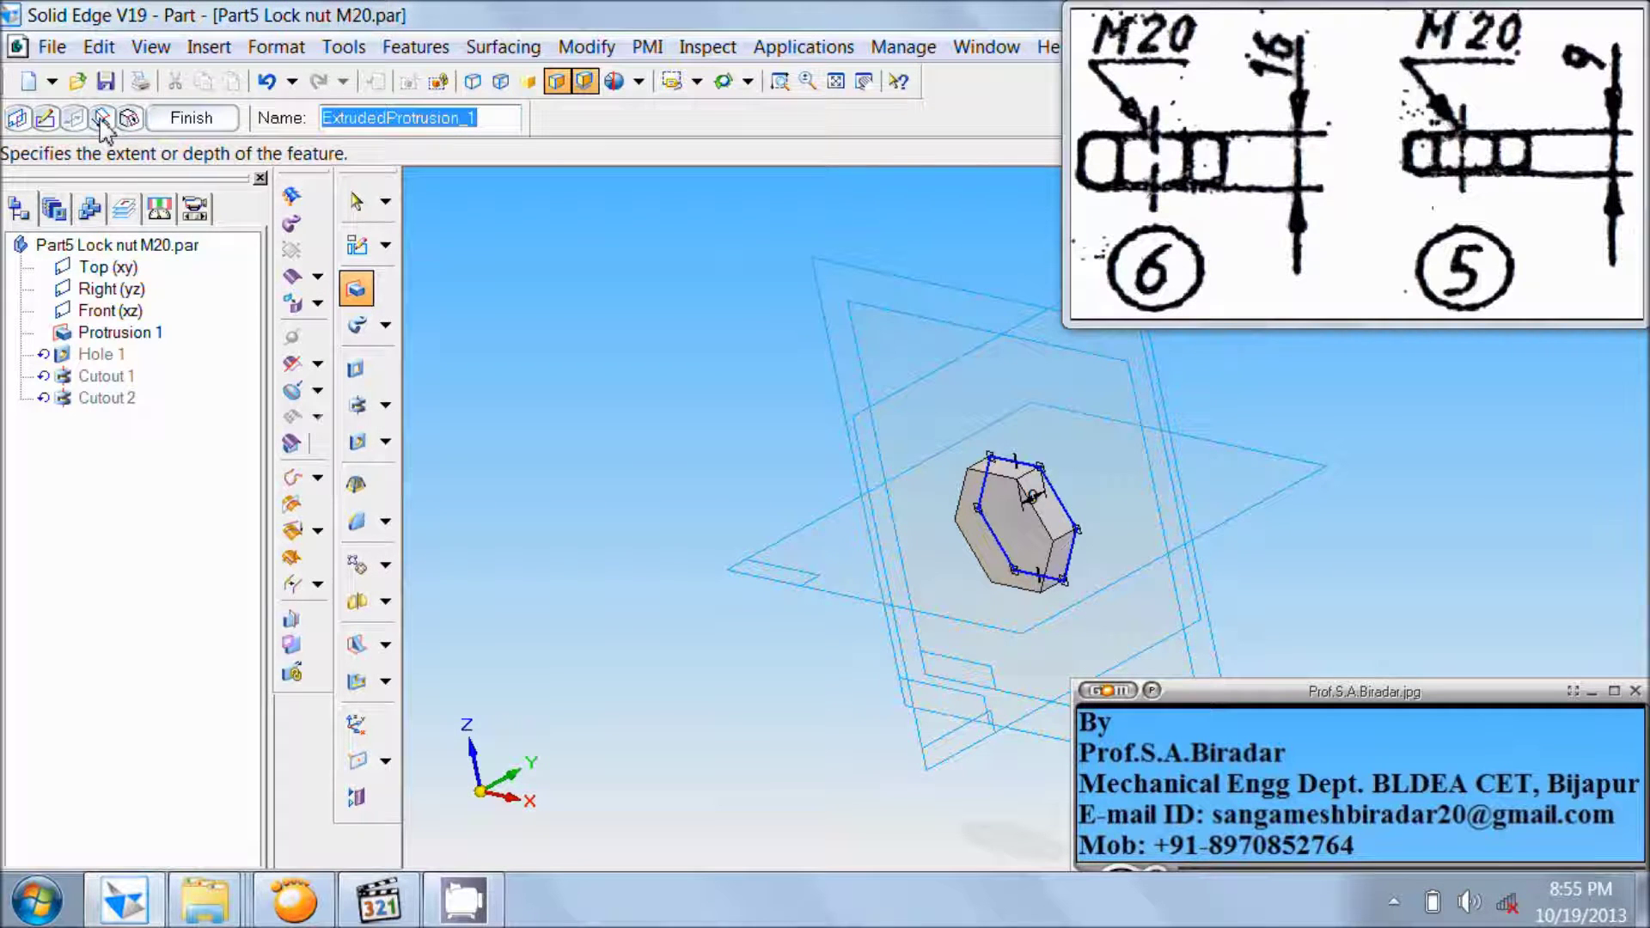
{"action": "left_click", "coordinate": [103, 121]}
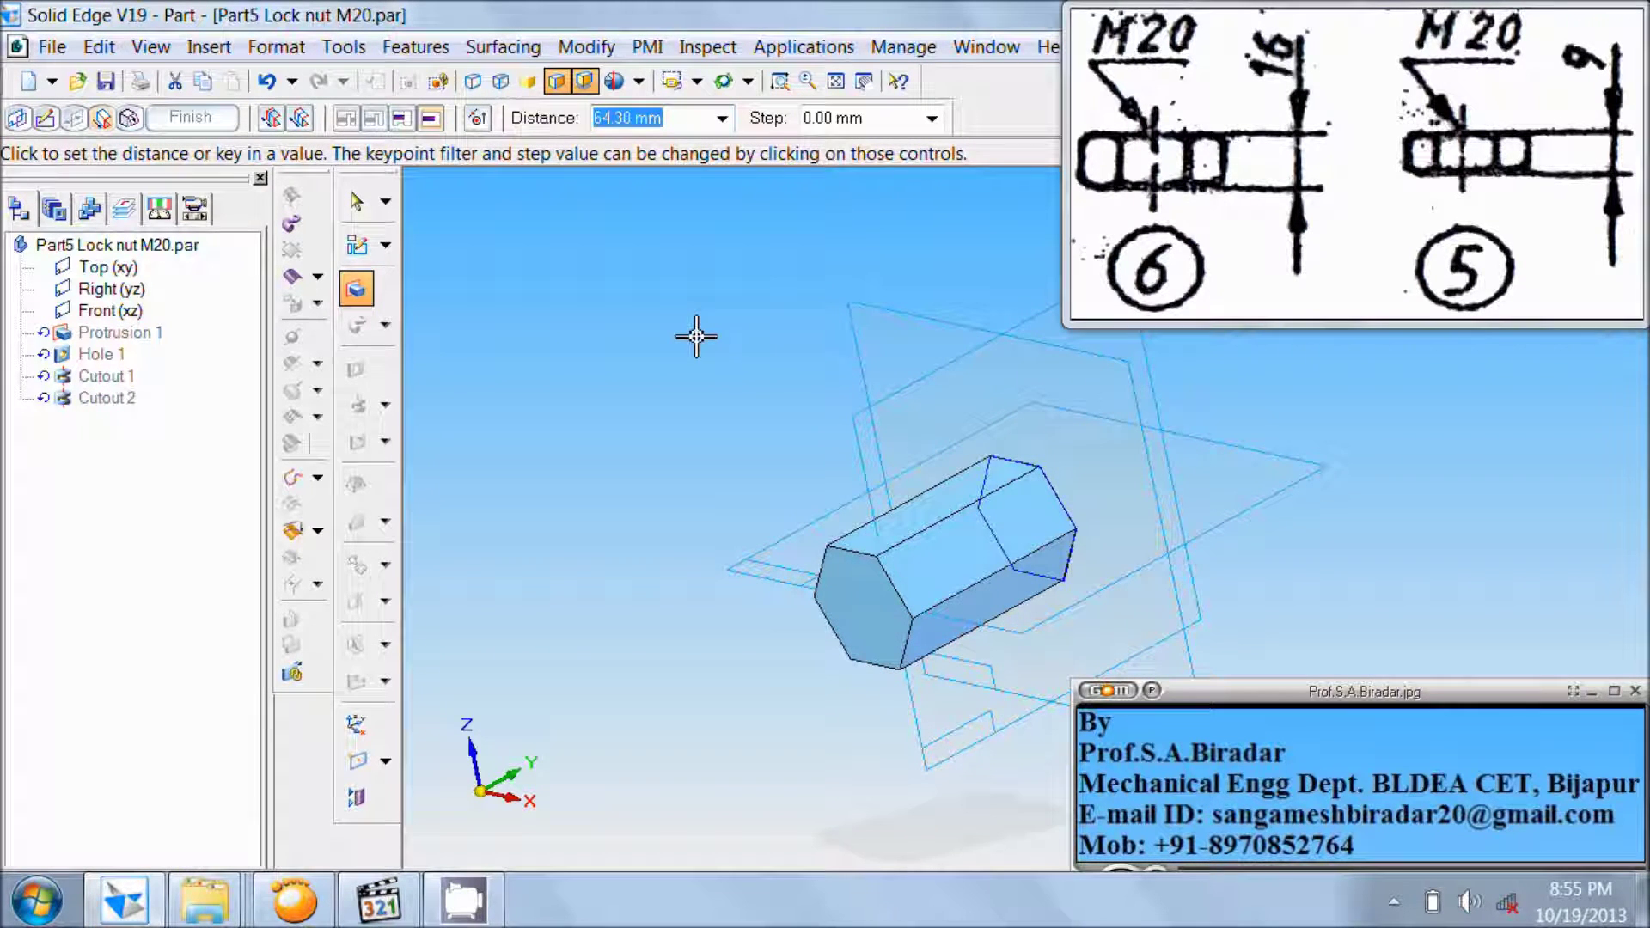
{"action": "type", "text": "16"}
{"action": "key", "text": "Return"}
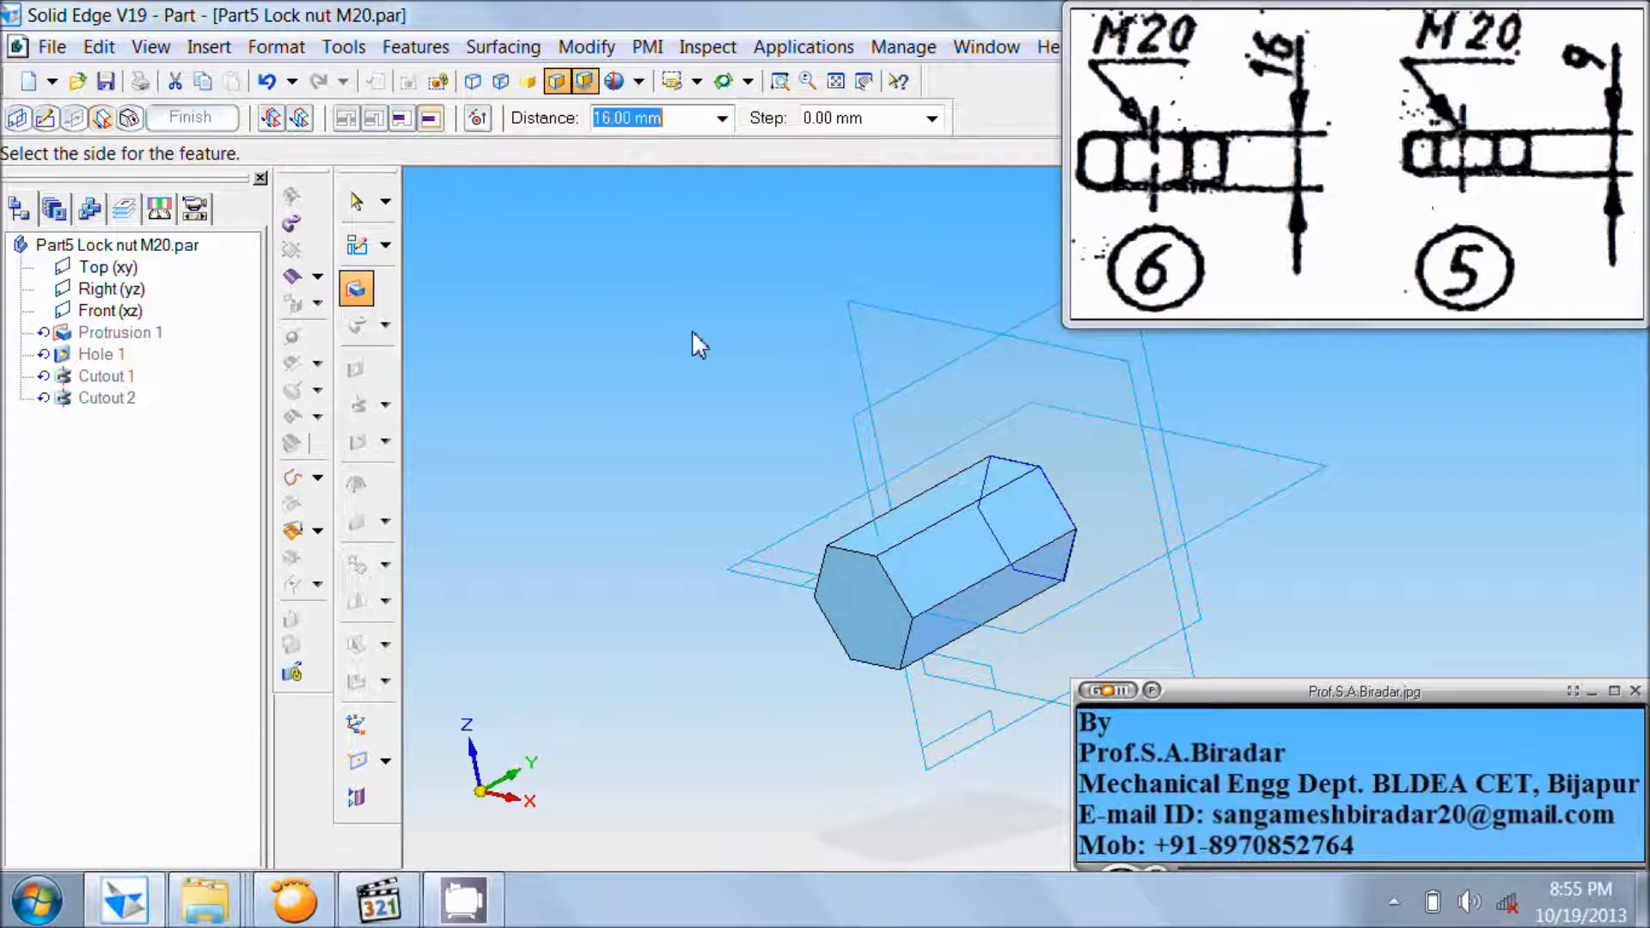
{"action": "left_click", "coordinate": [685, 336]}
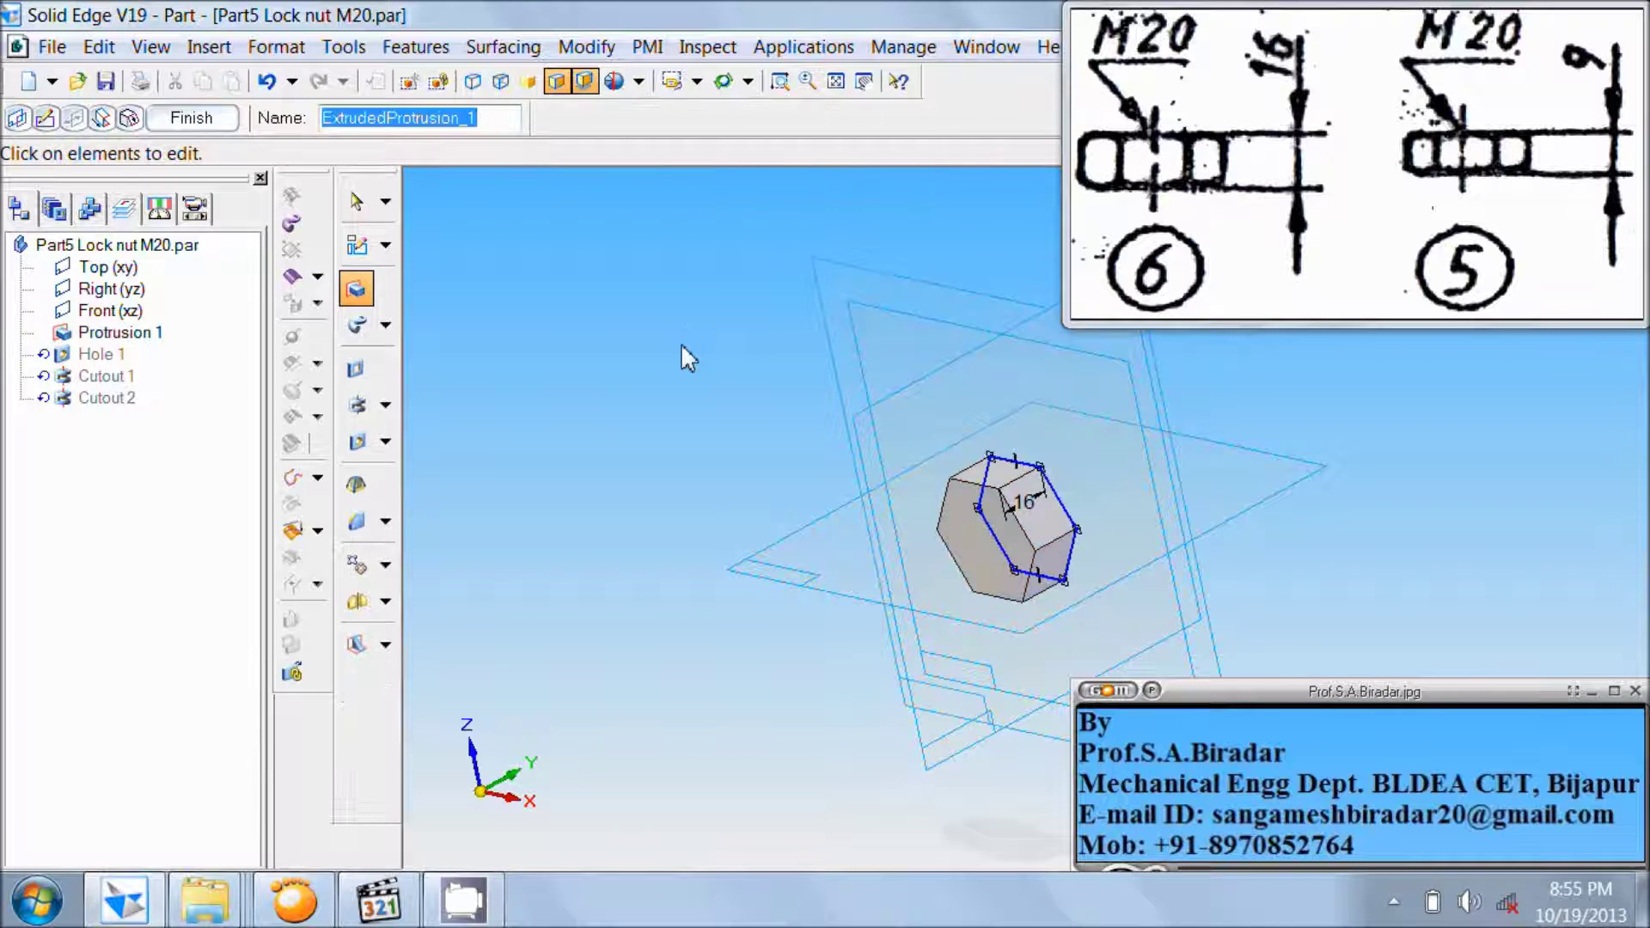
{"action": "left_click", "coordinate": [225, 122]}
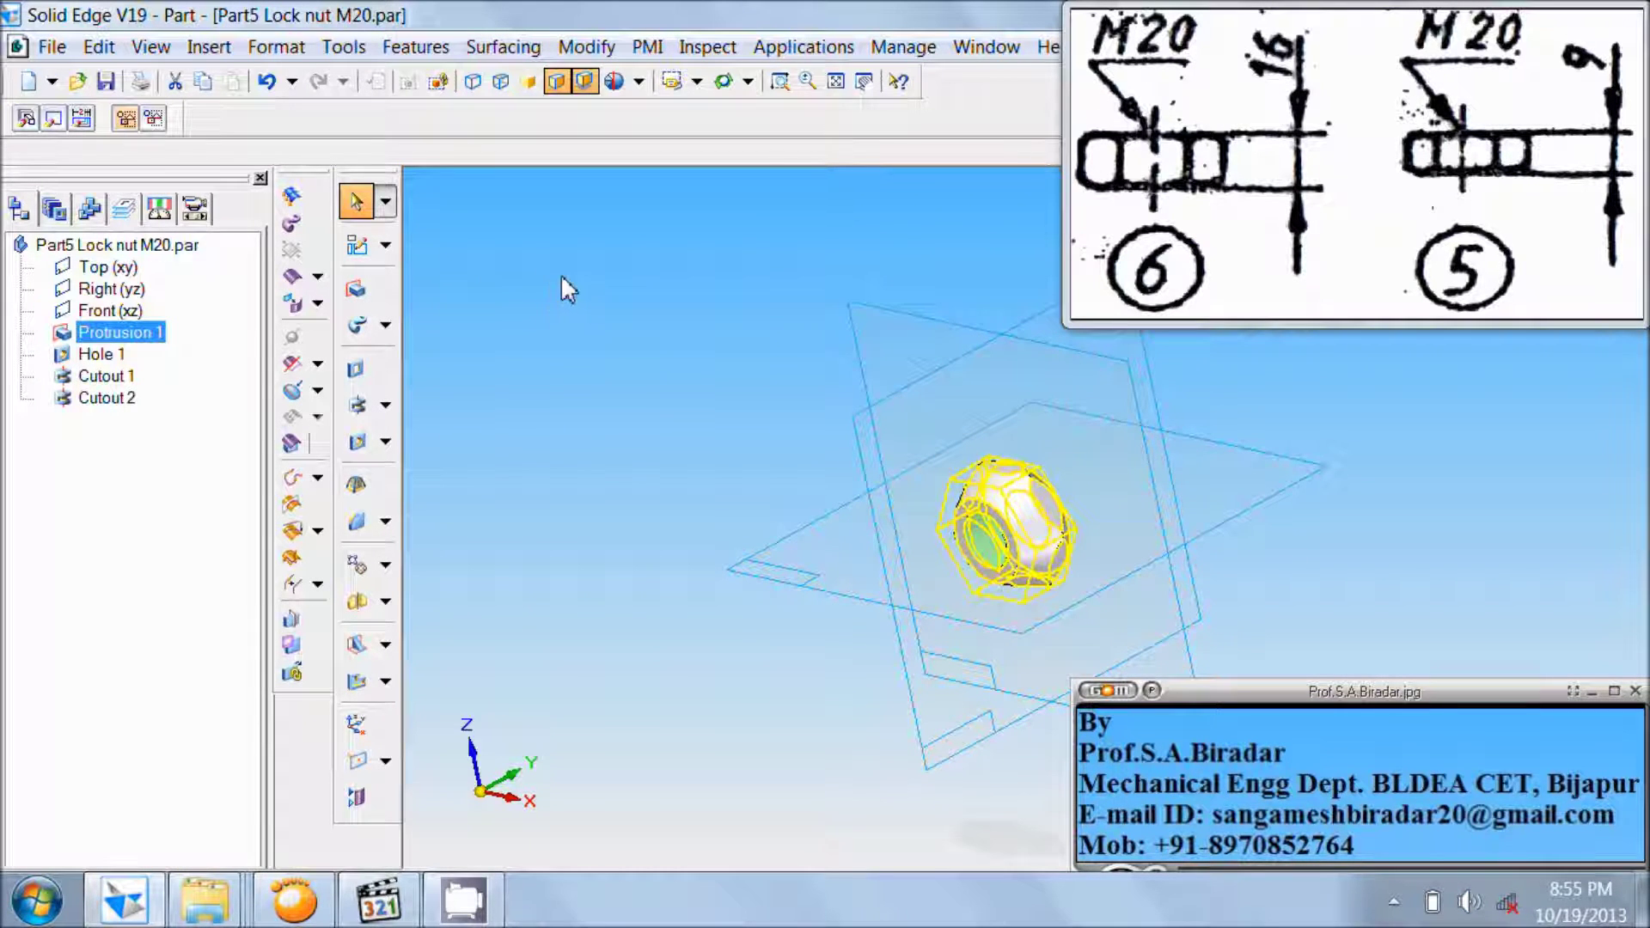
- Delete the Cutout 1 feature from the nut
{"action": "left_click", "coordinate": [694, 249]}
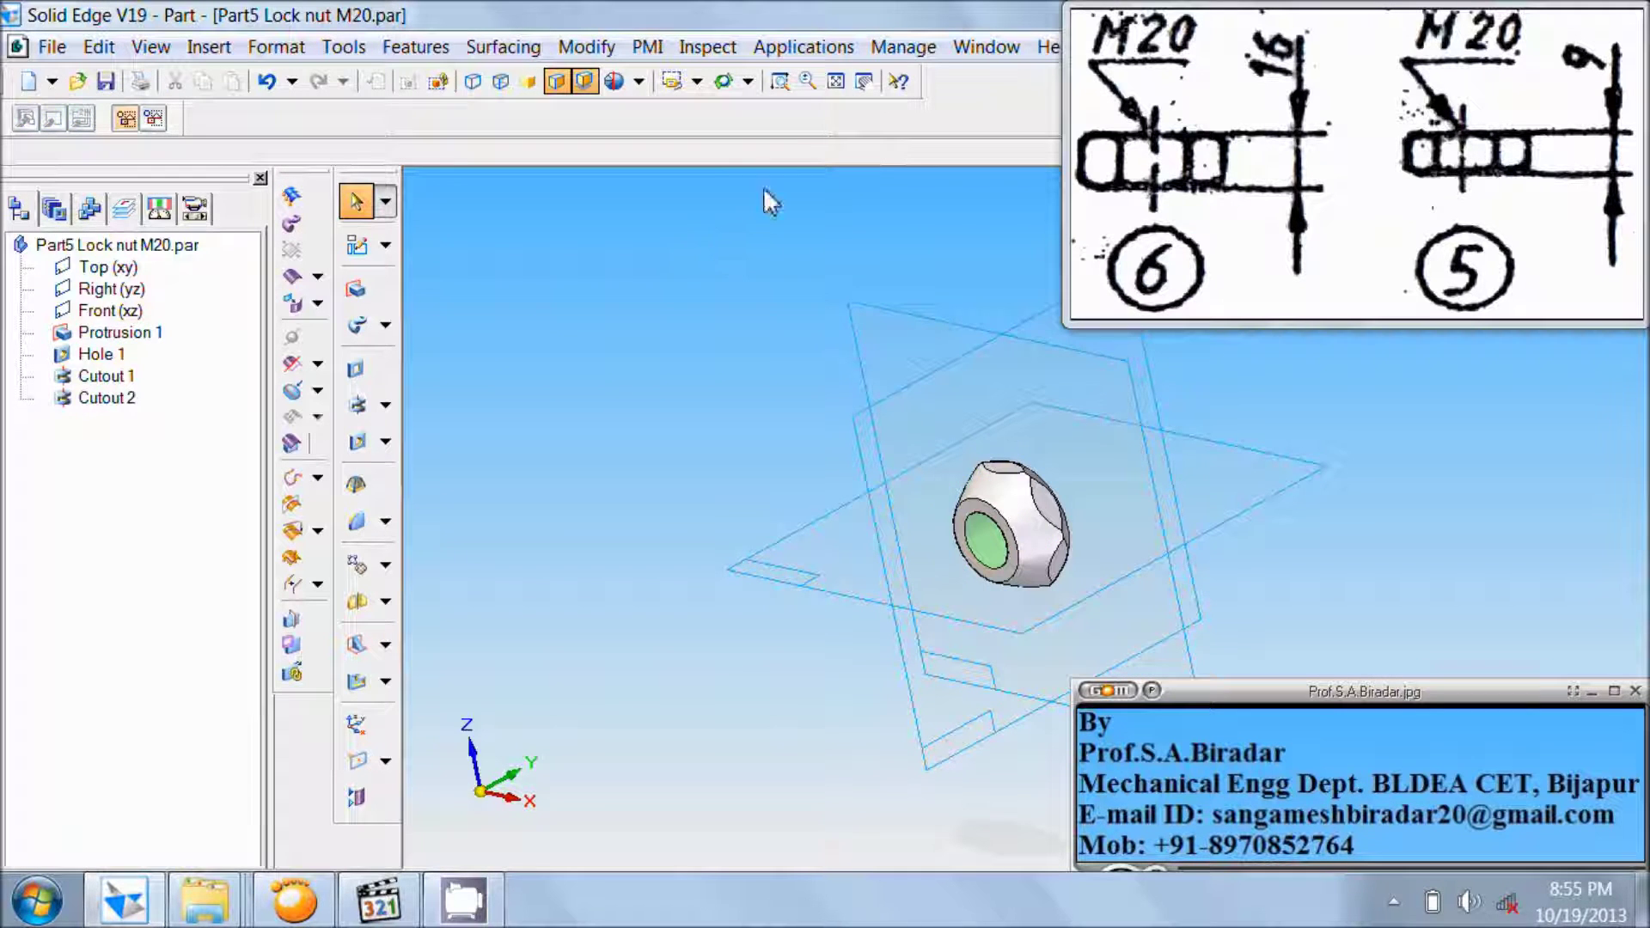
{"action": "left_click", "coordinate": [835, 81]}
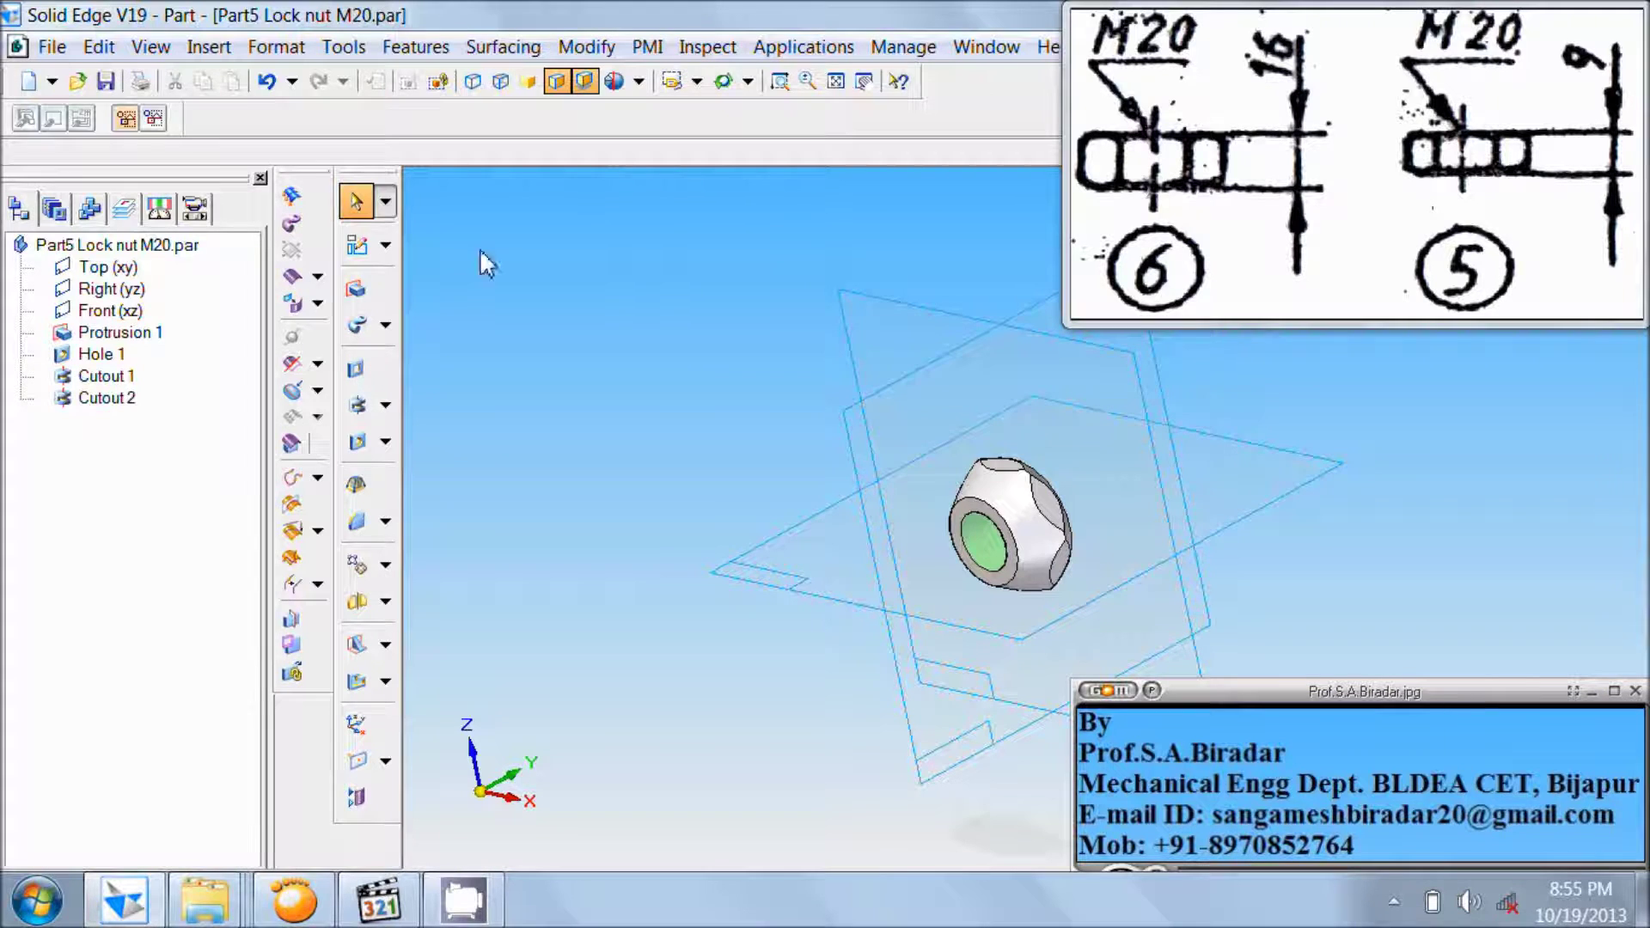
{"action": "left_click", "coordinate": [983, 499]}
{"action": "key", "text": "Delete"}
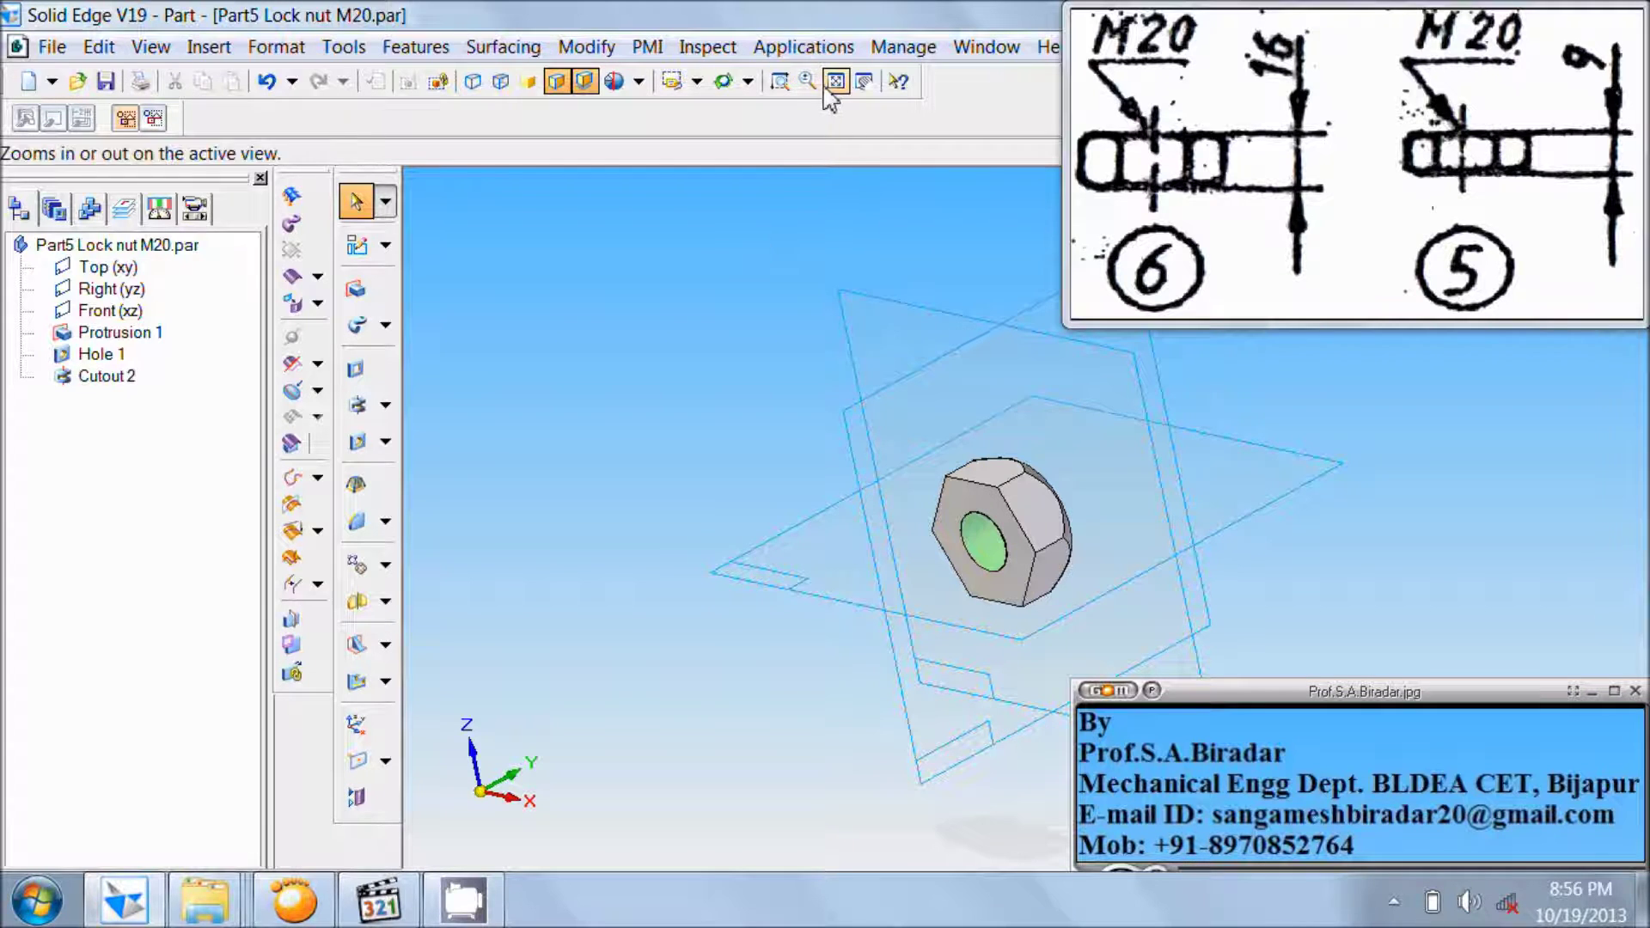
- Rotate the view, hide the feature tree, and show the nut in isometric view
{"action": "left_click", "coordinate": [724, 81]}
{"action": "left_click_drag", "start_coordinate": [753, 184], "coordinate": [796, 210]}
{"action": "key", "text": "Escape"}
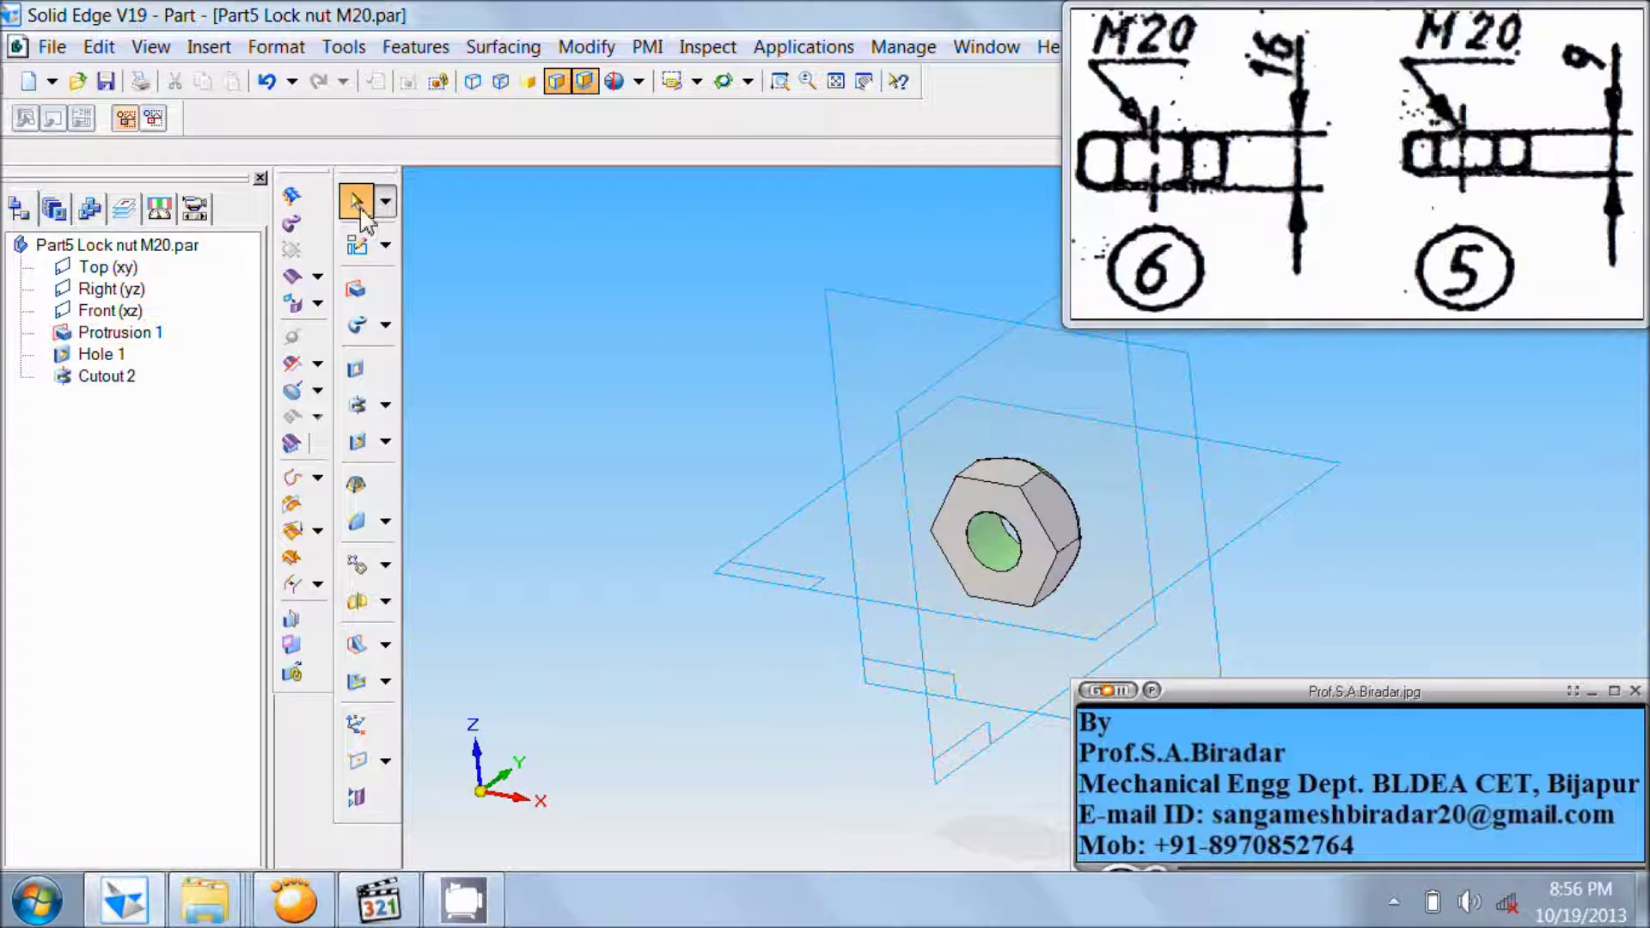
{"action": "left_click", "coordinate": [261, 178]}
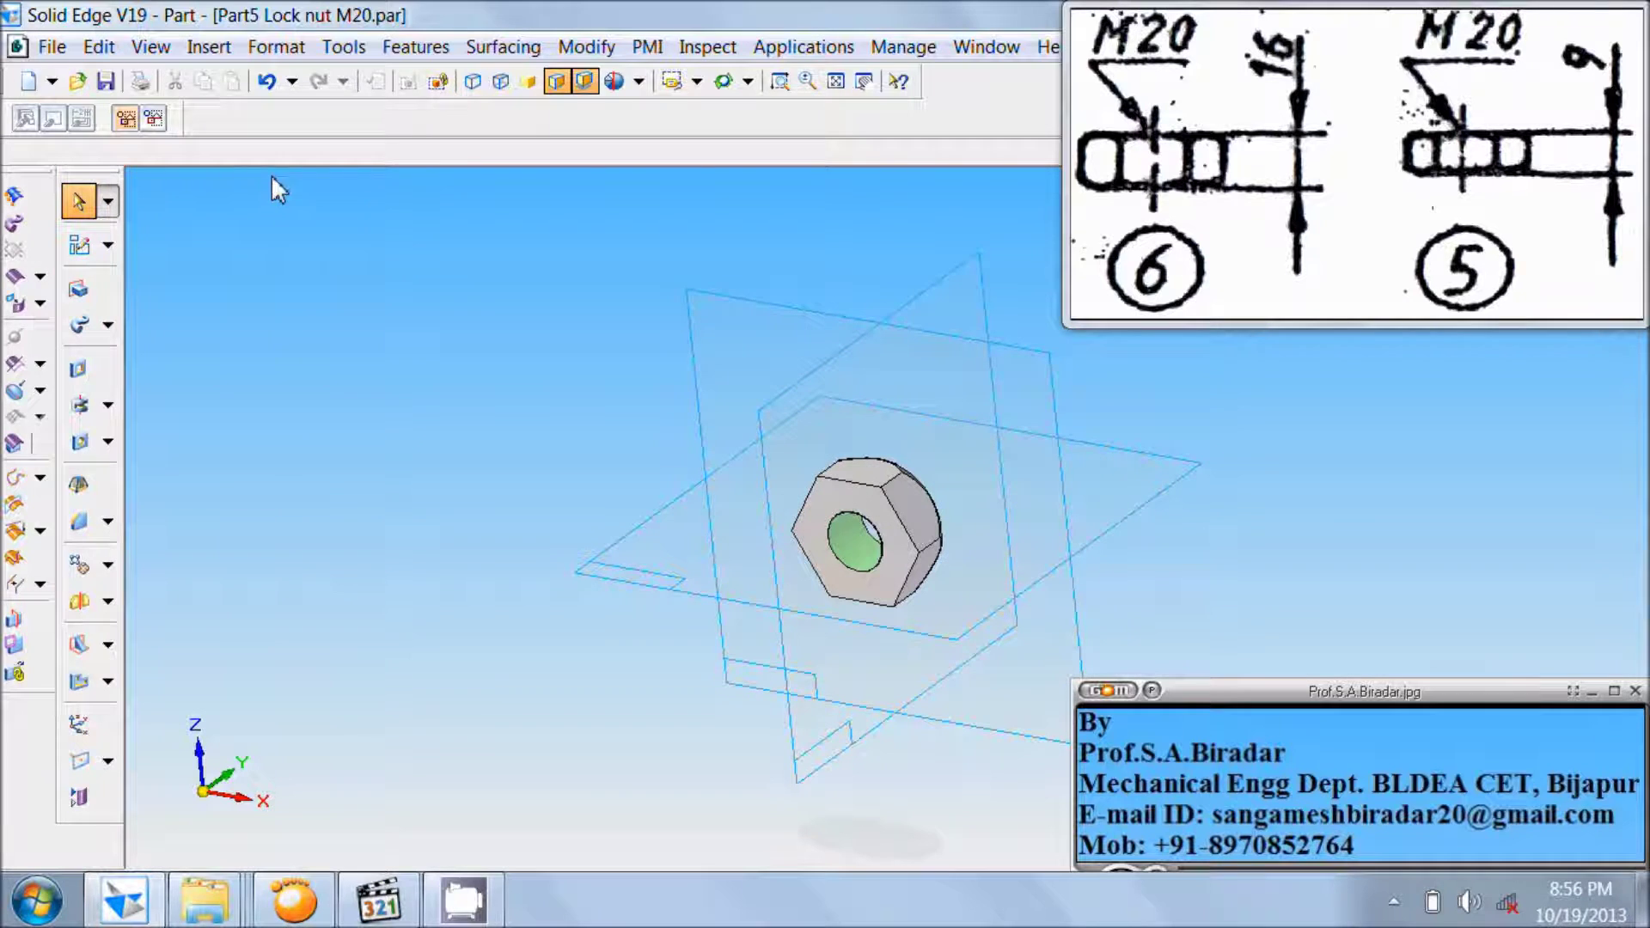
{"action": "left_click", "coordinate": [696, 80]}
{"action": "left_click", "coordinate": [713, 182]}
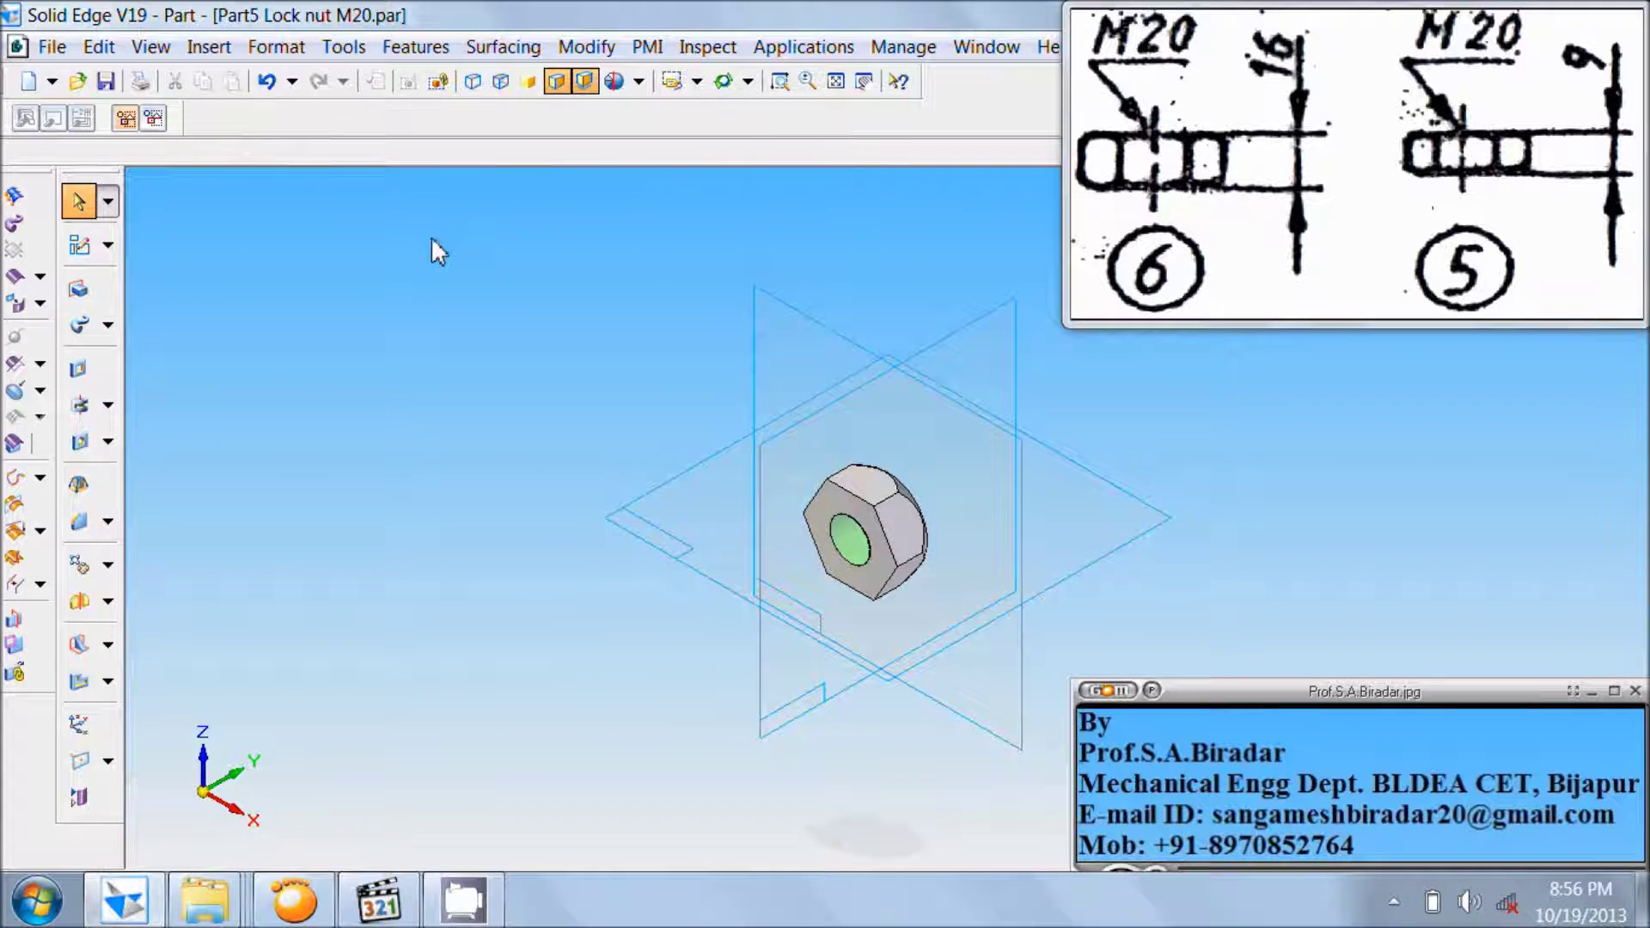
- Start a revolved cut on the vertical plane, drawing a 1 mm line and a 9.85 mm line at 30°
{"action": "left_click", "coordinate": [79, 405]}
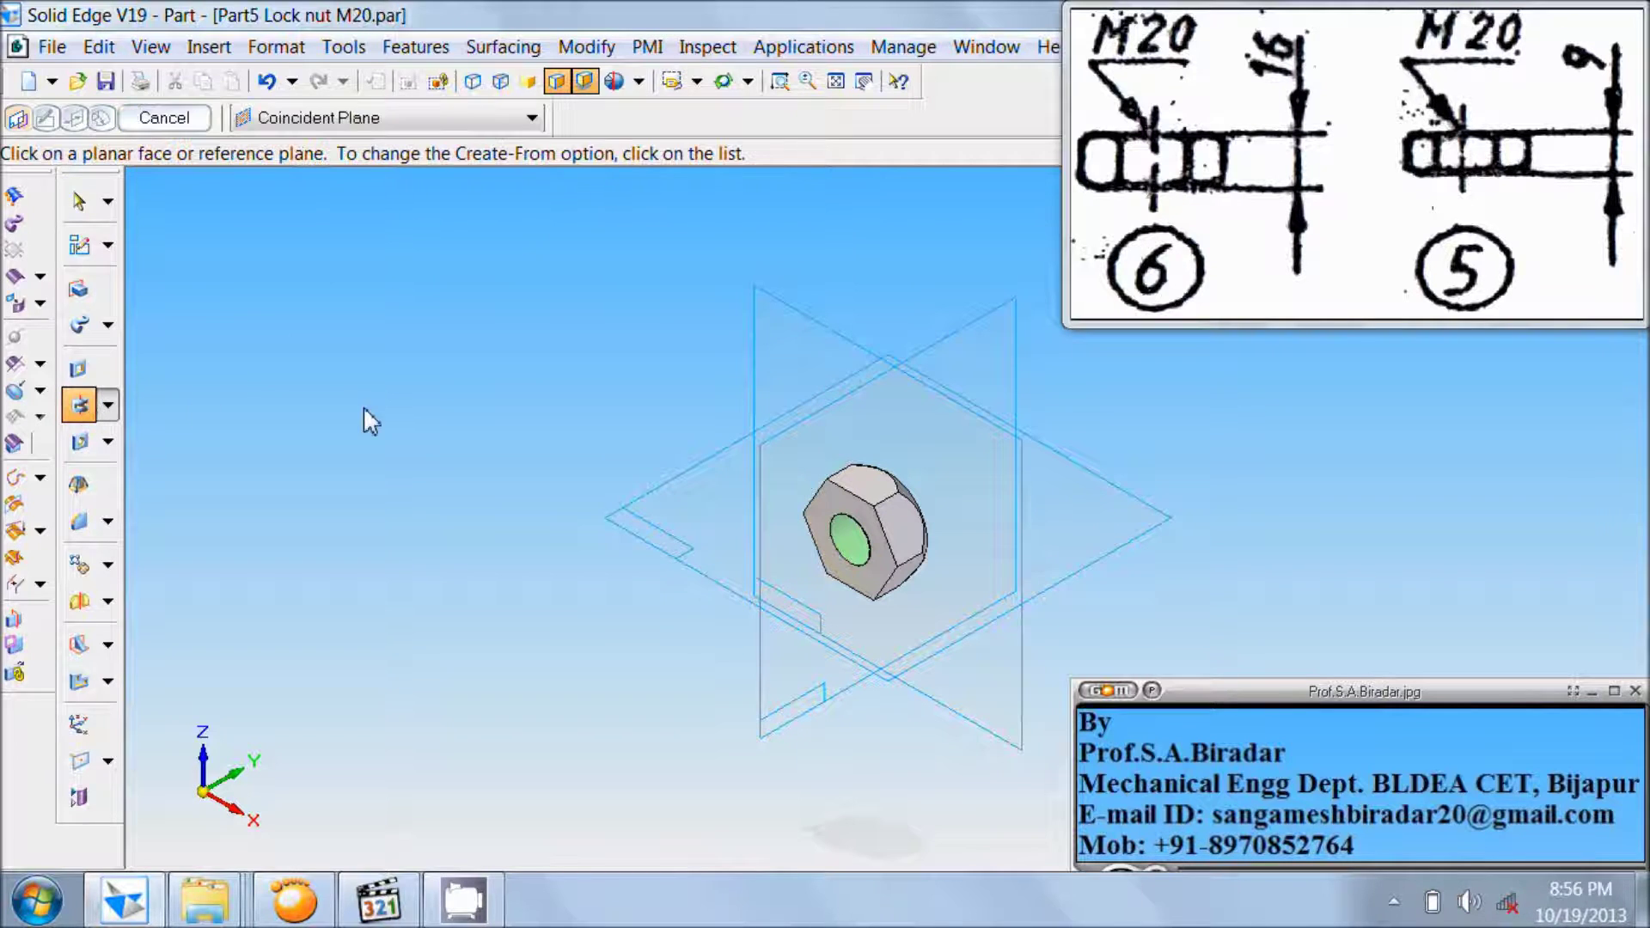
{"action": "left_click", "coordinate": [783, 463]}
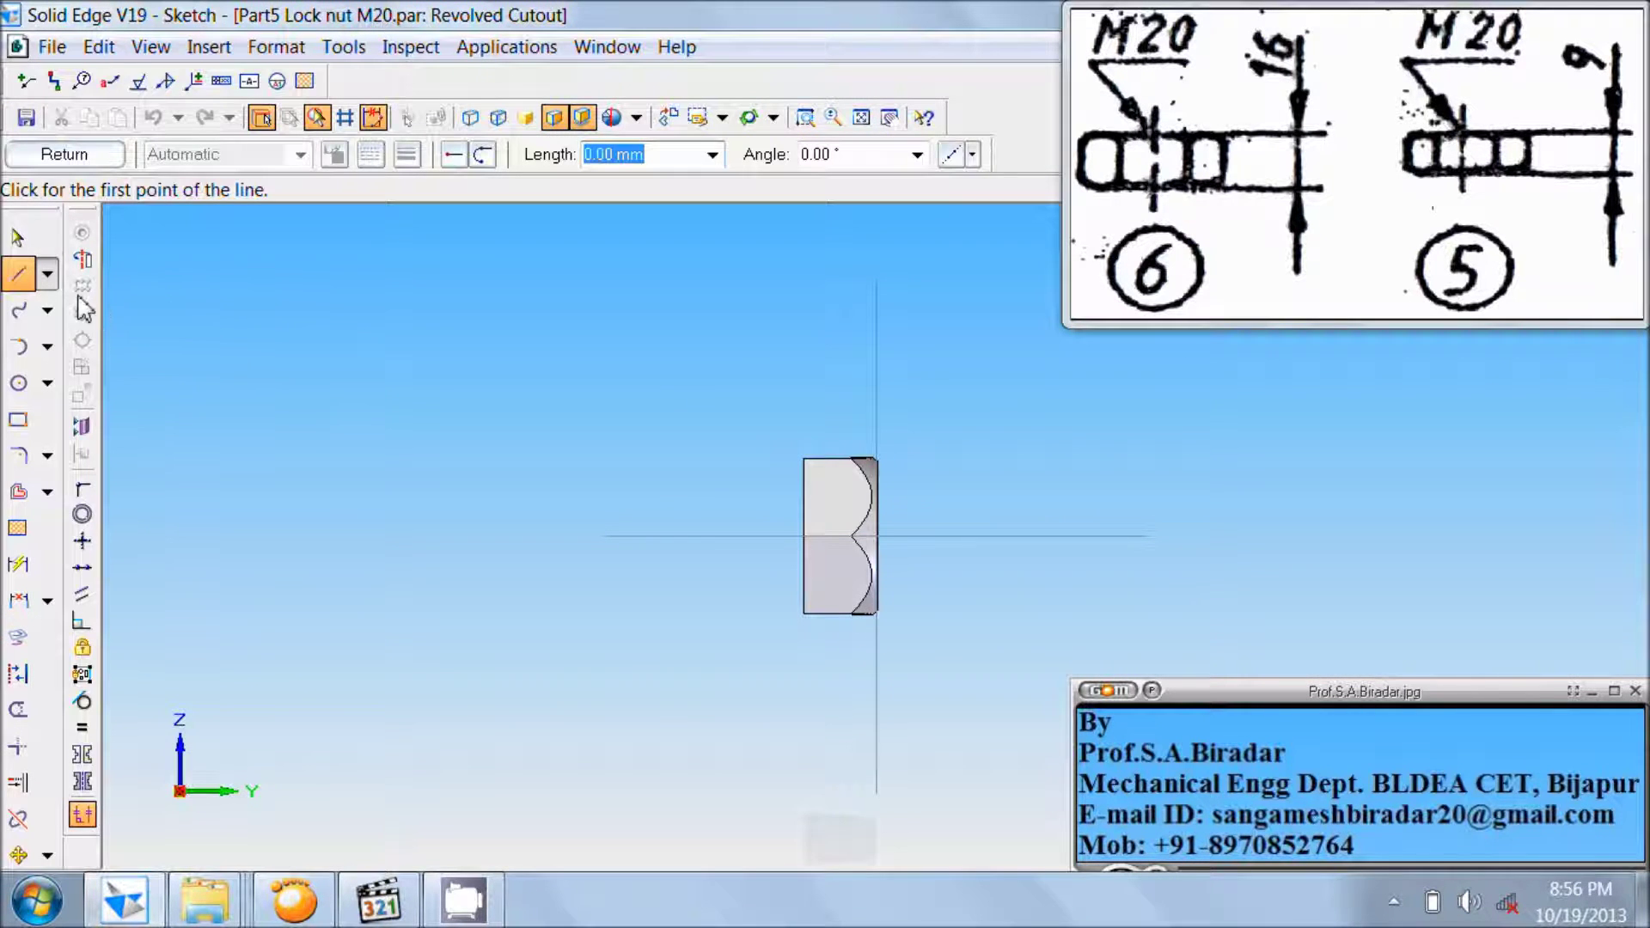
{"action": "left_click", "coordinate": [806, 462]}
{"action": "type", "text": "1"}
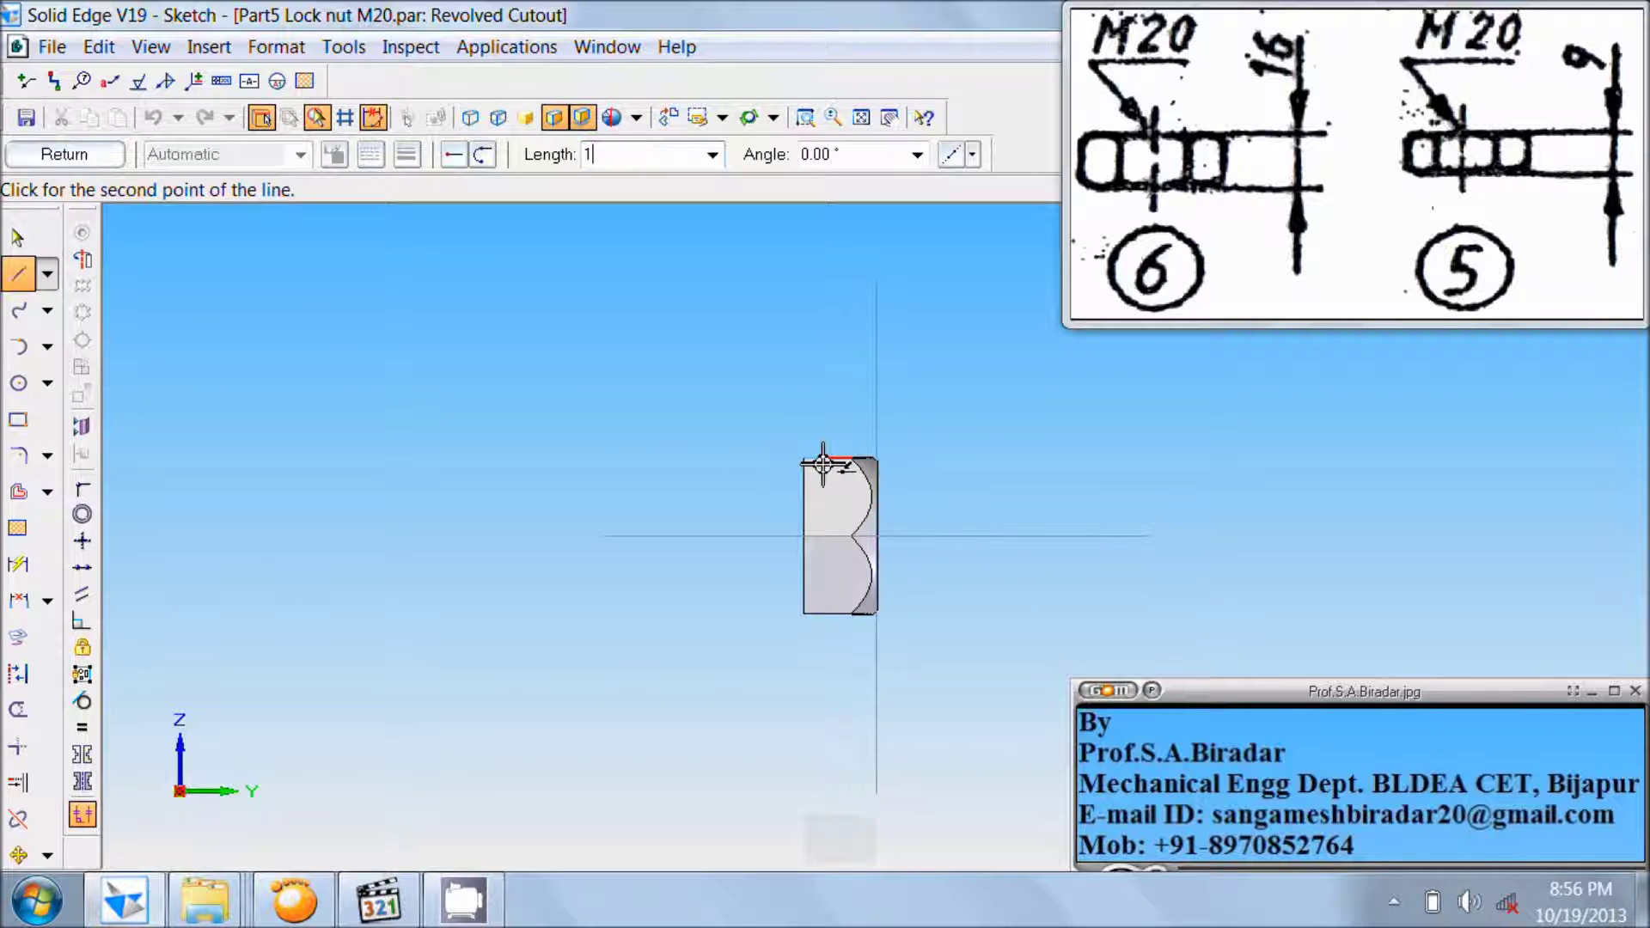
{"action": "key", "text": "Tab"}
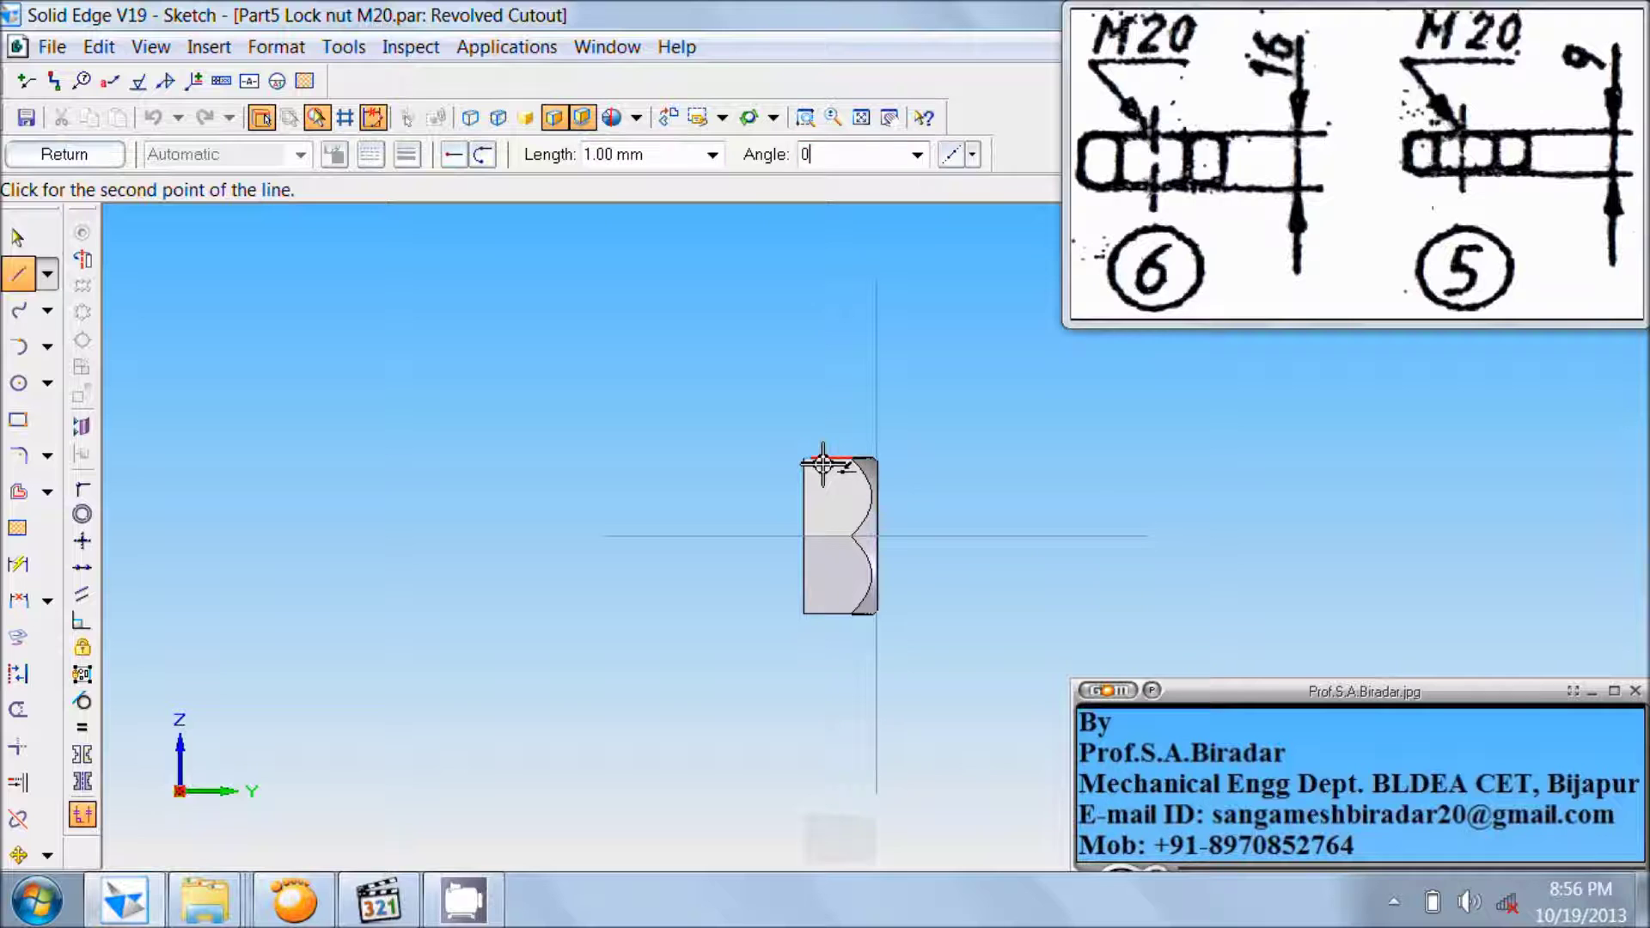
{"action": "key", "text": "Return"}
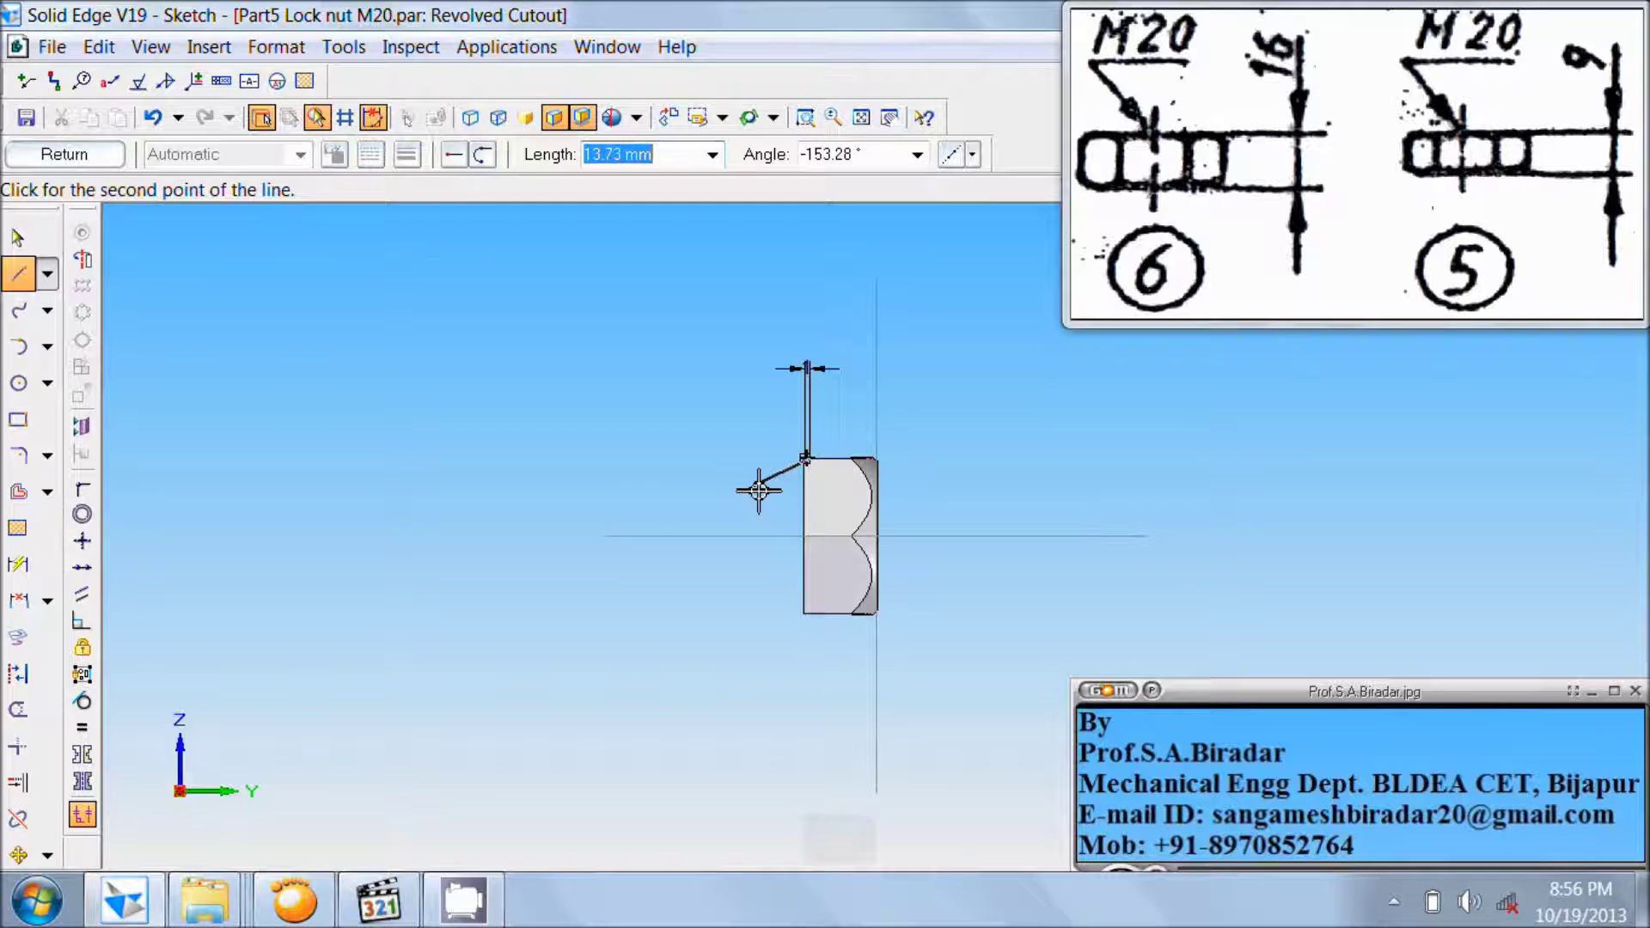
{"action": "key", "text": "Tab"}
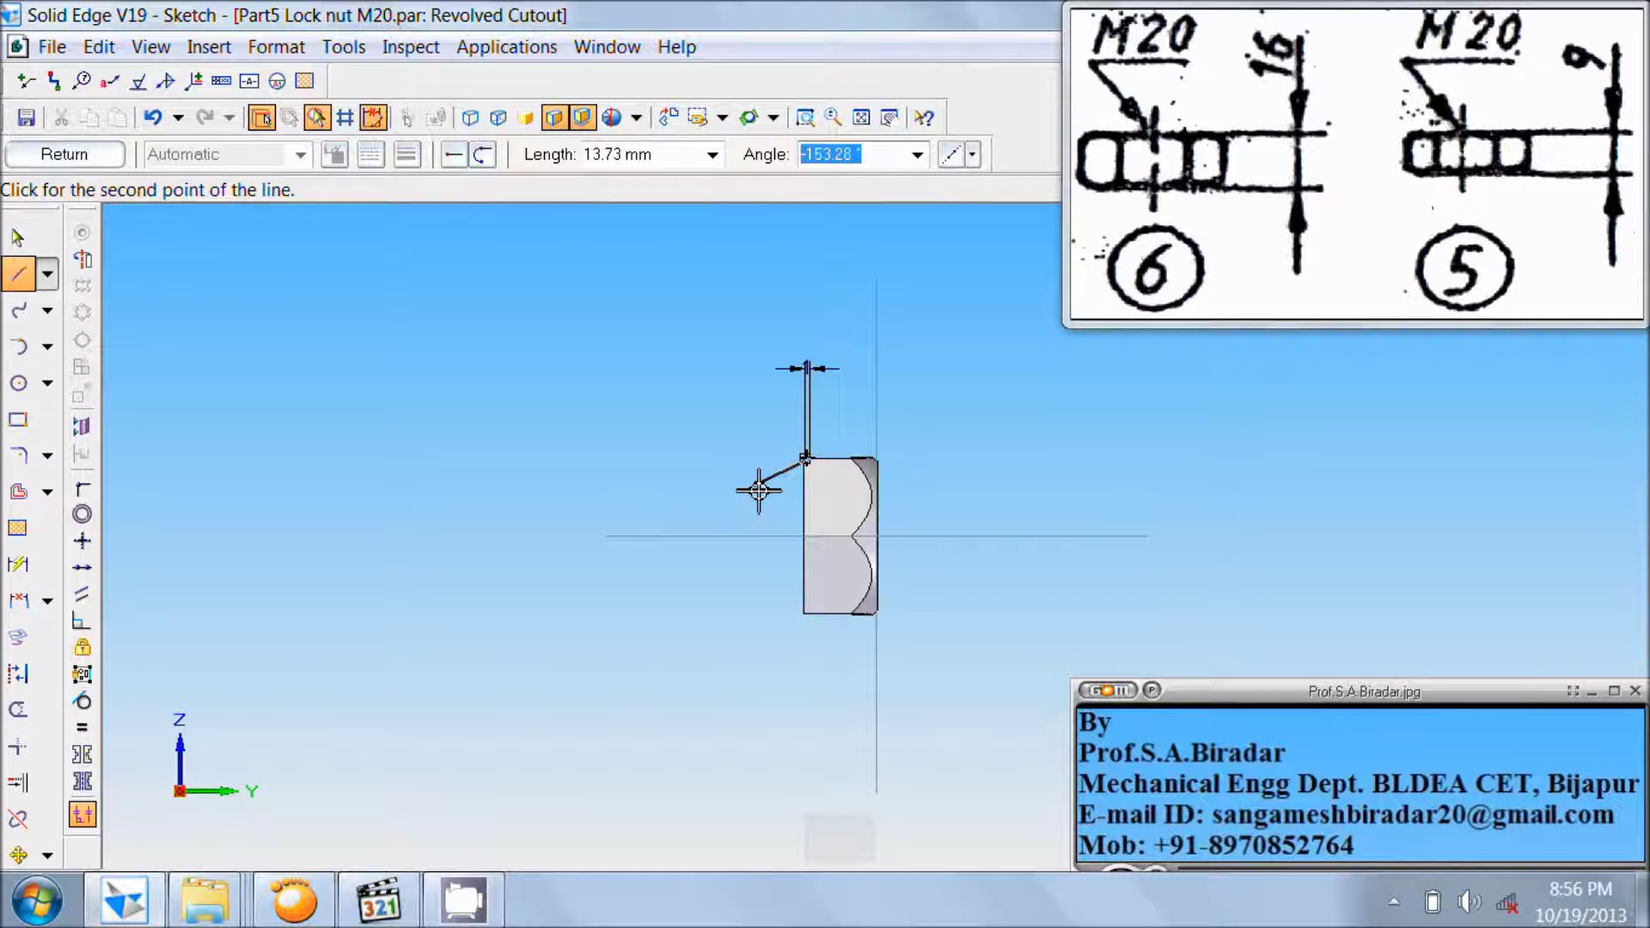
{"action": "type", "text": "30"}
{"action": "key", "text": "Tab"}
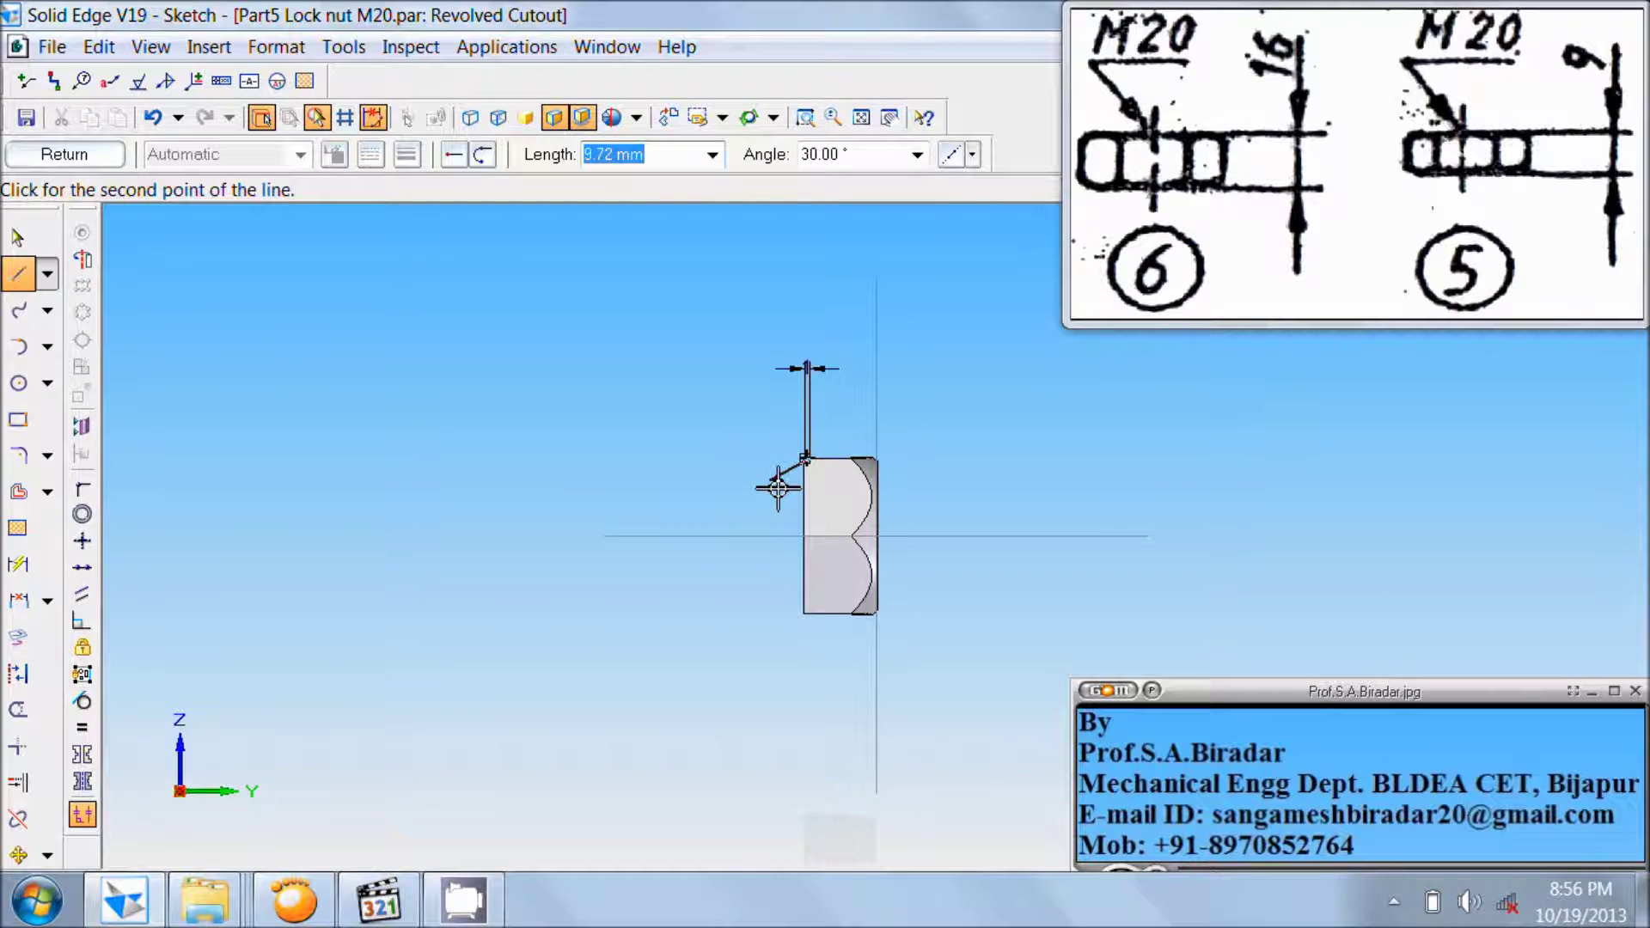
{"action": "left_click", "coordinate": [776, 486]}
{"action": "key", "text": "Escape"}
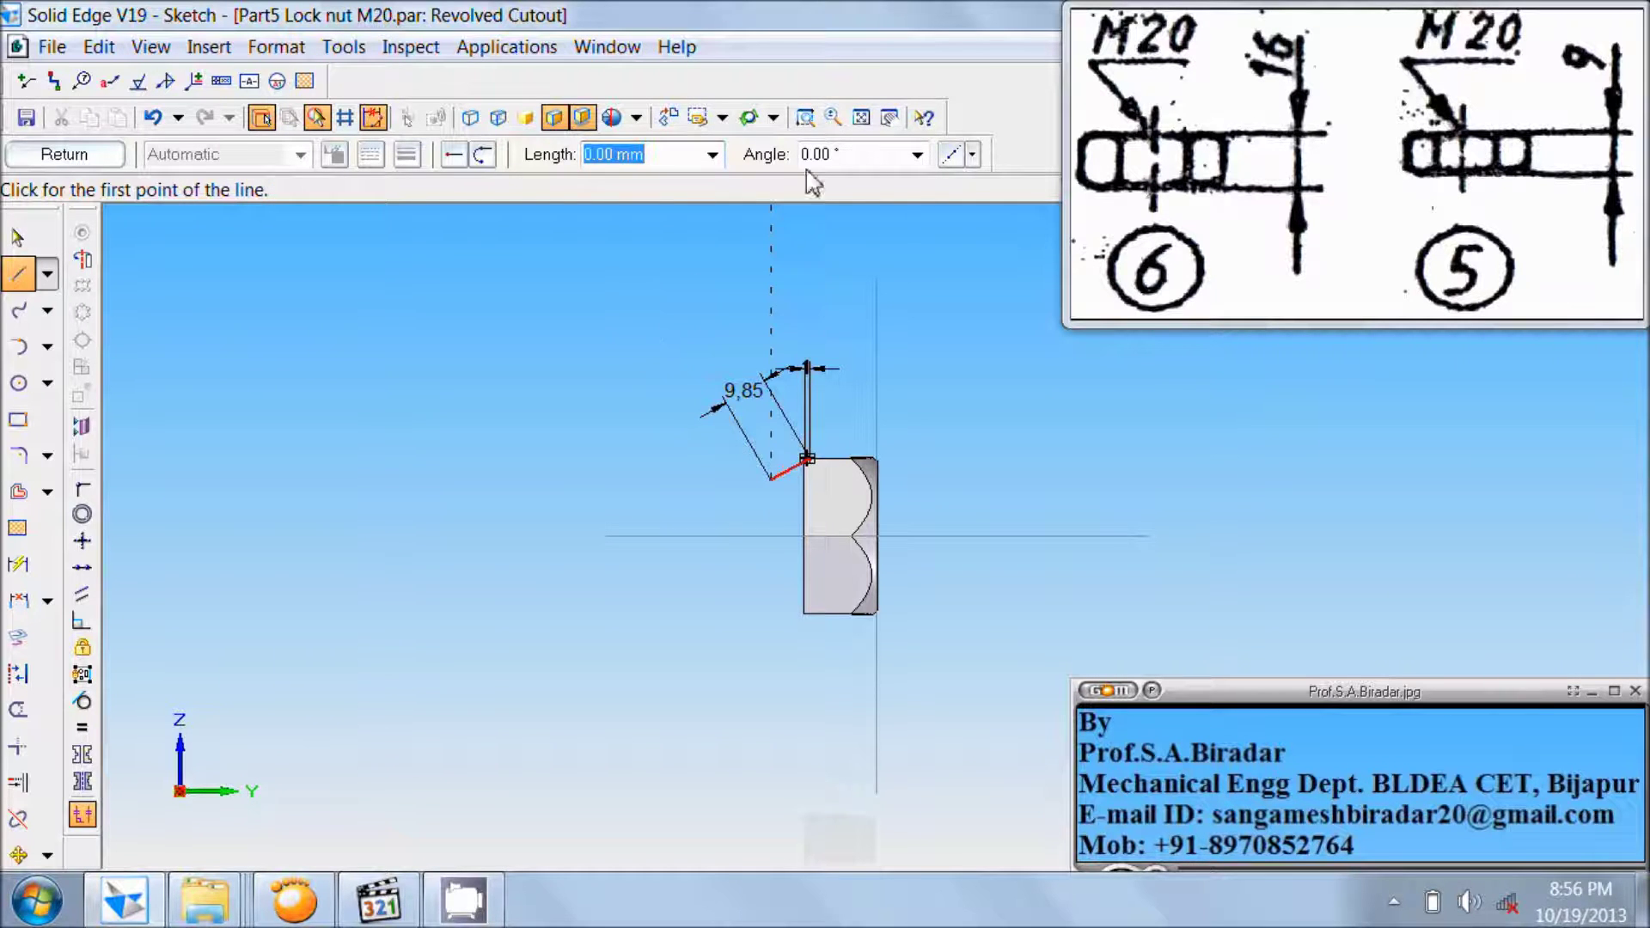
- Trim the excess vertical line, set the horizontal reference line as revolve axis, and finish the sketch
{"action": "left_click", "coordinate": [805, 117]}
{"action": "mouse_move", "coordinate": [700, 379]}
{"action": "left_mouse_down"}
{"action": "mouse_move", "coordinate": [840, 505]}
{"action": "mouse_move", "coordinate": [799, 492]}
{"action": "left_mouse_up"}
{"action": "key", "text": "Escape"}
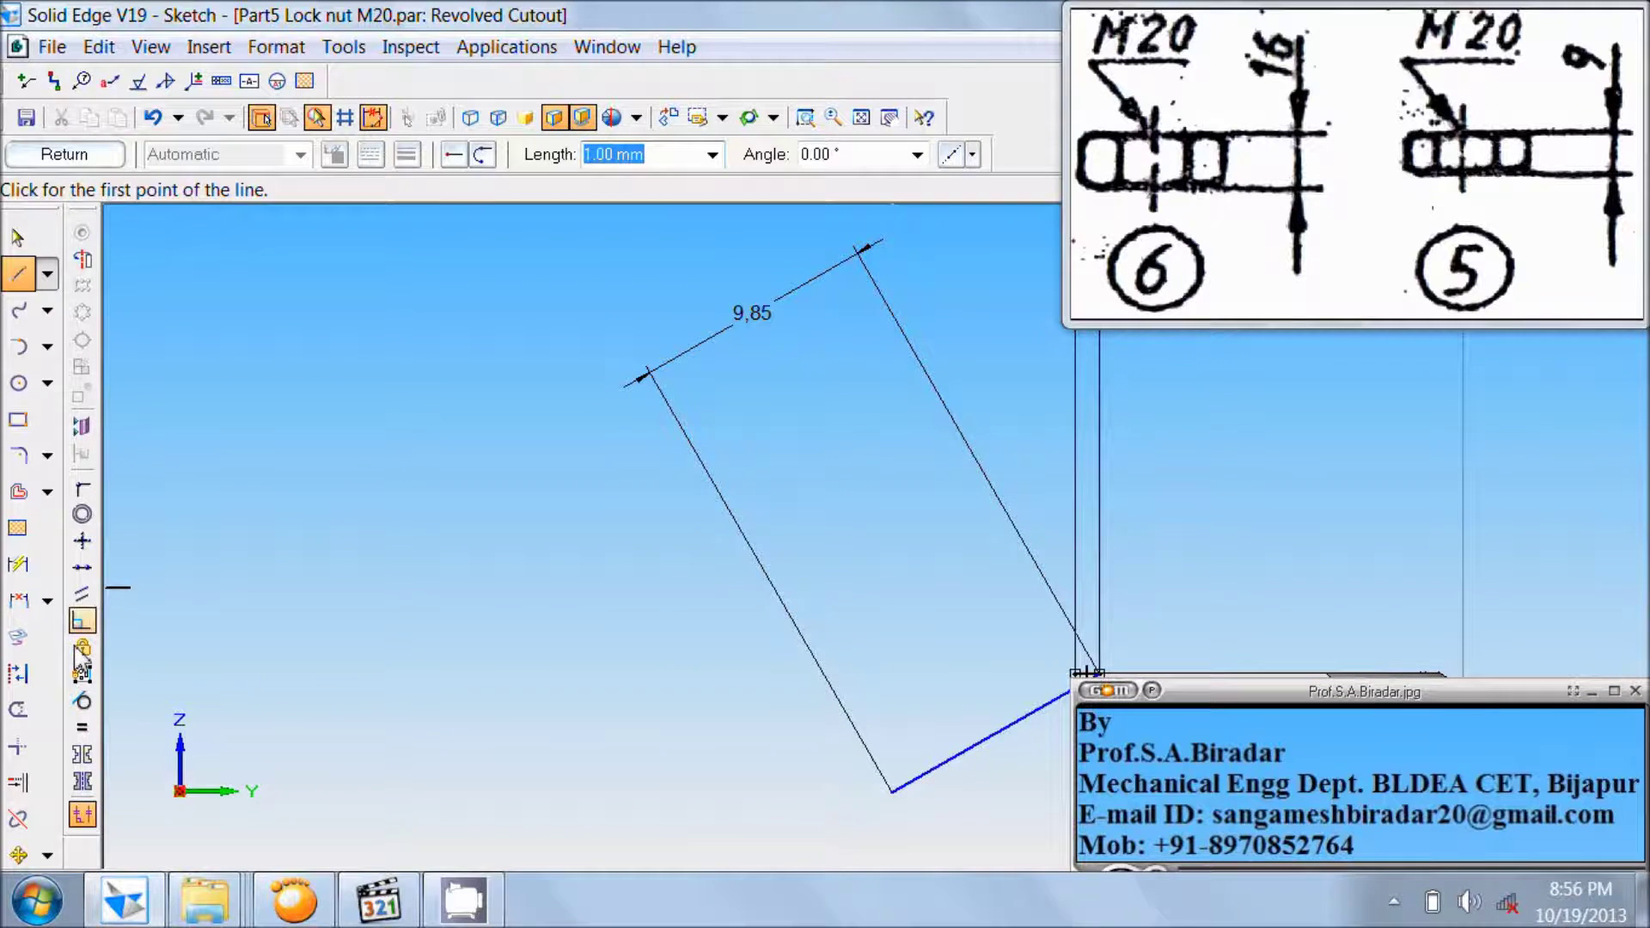
{"action": "left_click", "coordinate": [19, 710]}
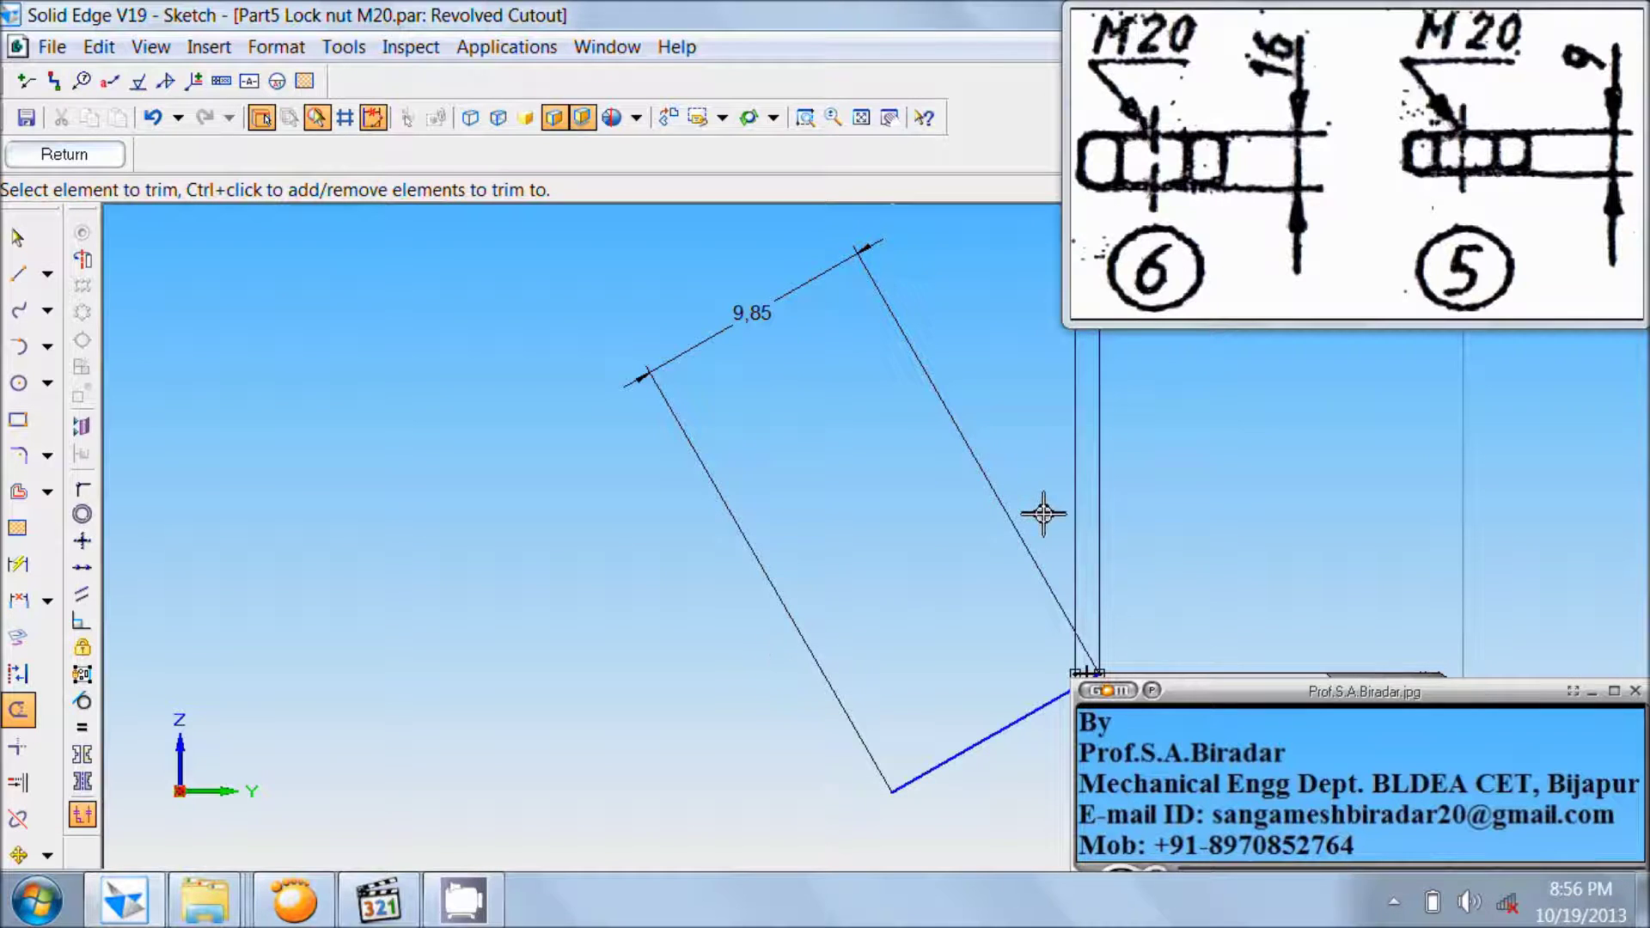
{"action": "left_click", "coordinate": [805, 118]}
{"action": "left_click_drag", "start_coordinate": [1020, 590], "coordinate": [1125, 688]}
{"action": "key", "text": "Escape"}
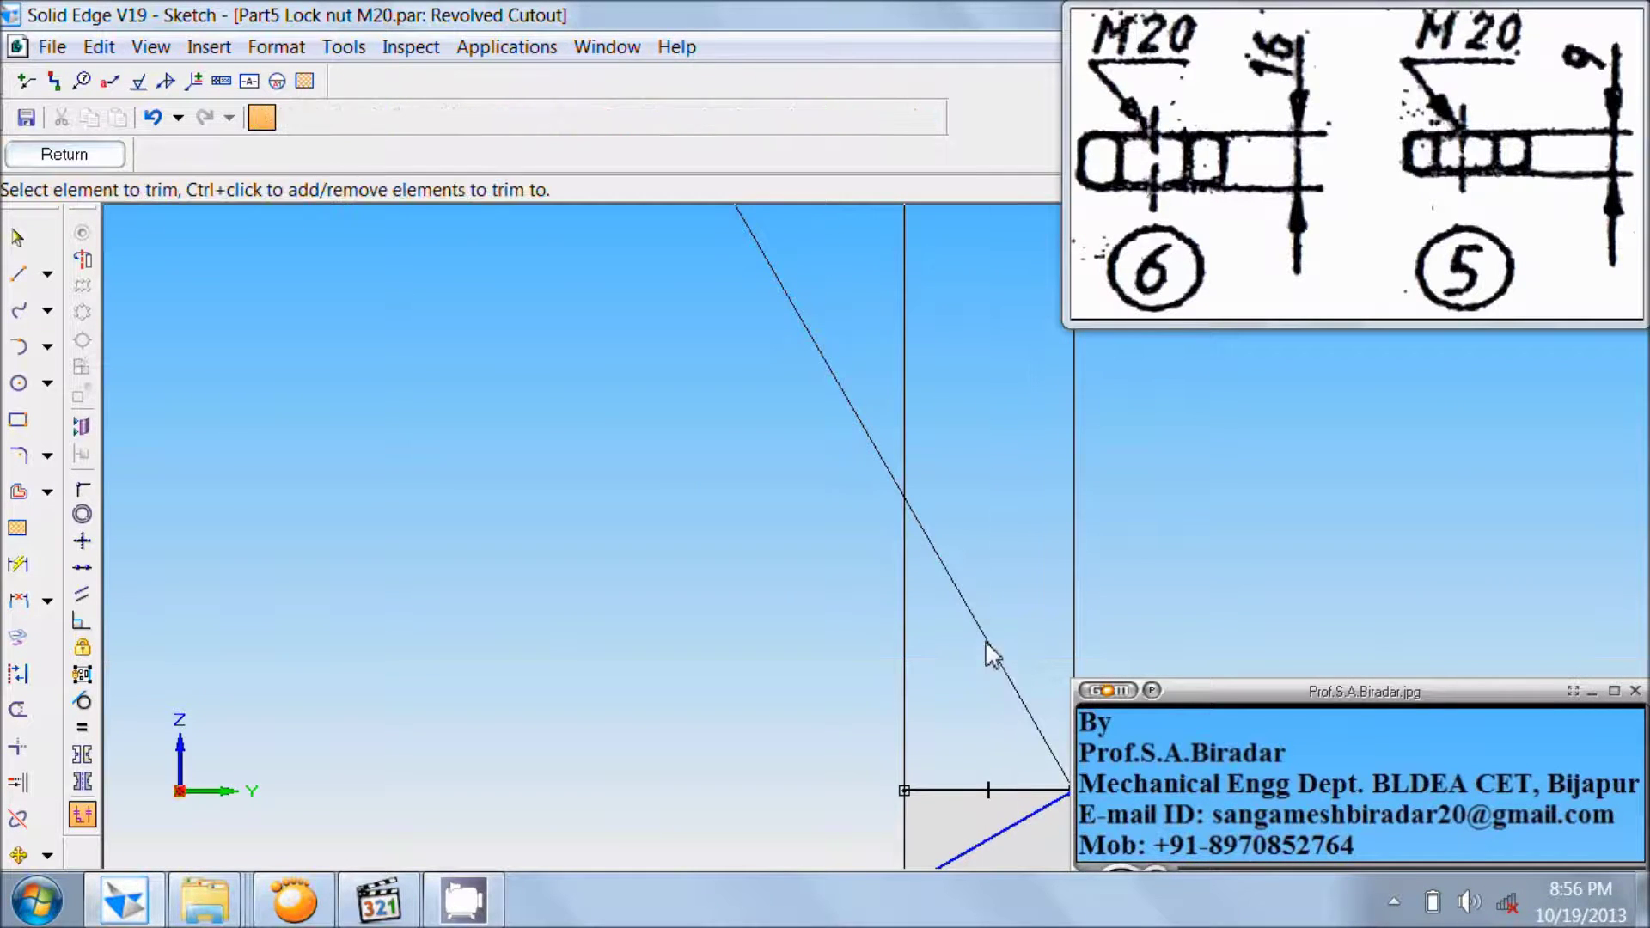
{"action": "left_click", "coordinate": [906, 624]}
{"action": "left_click", "coordinate": [862, 119]}
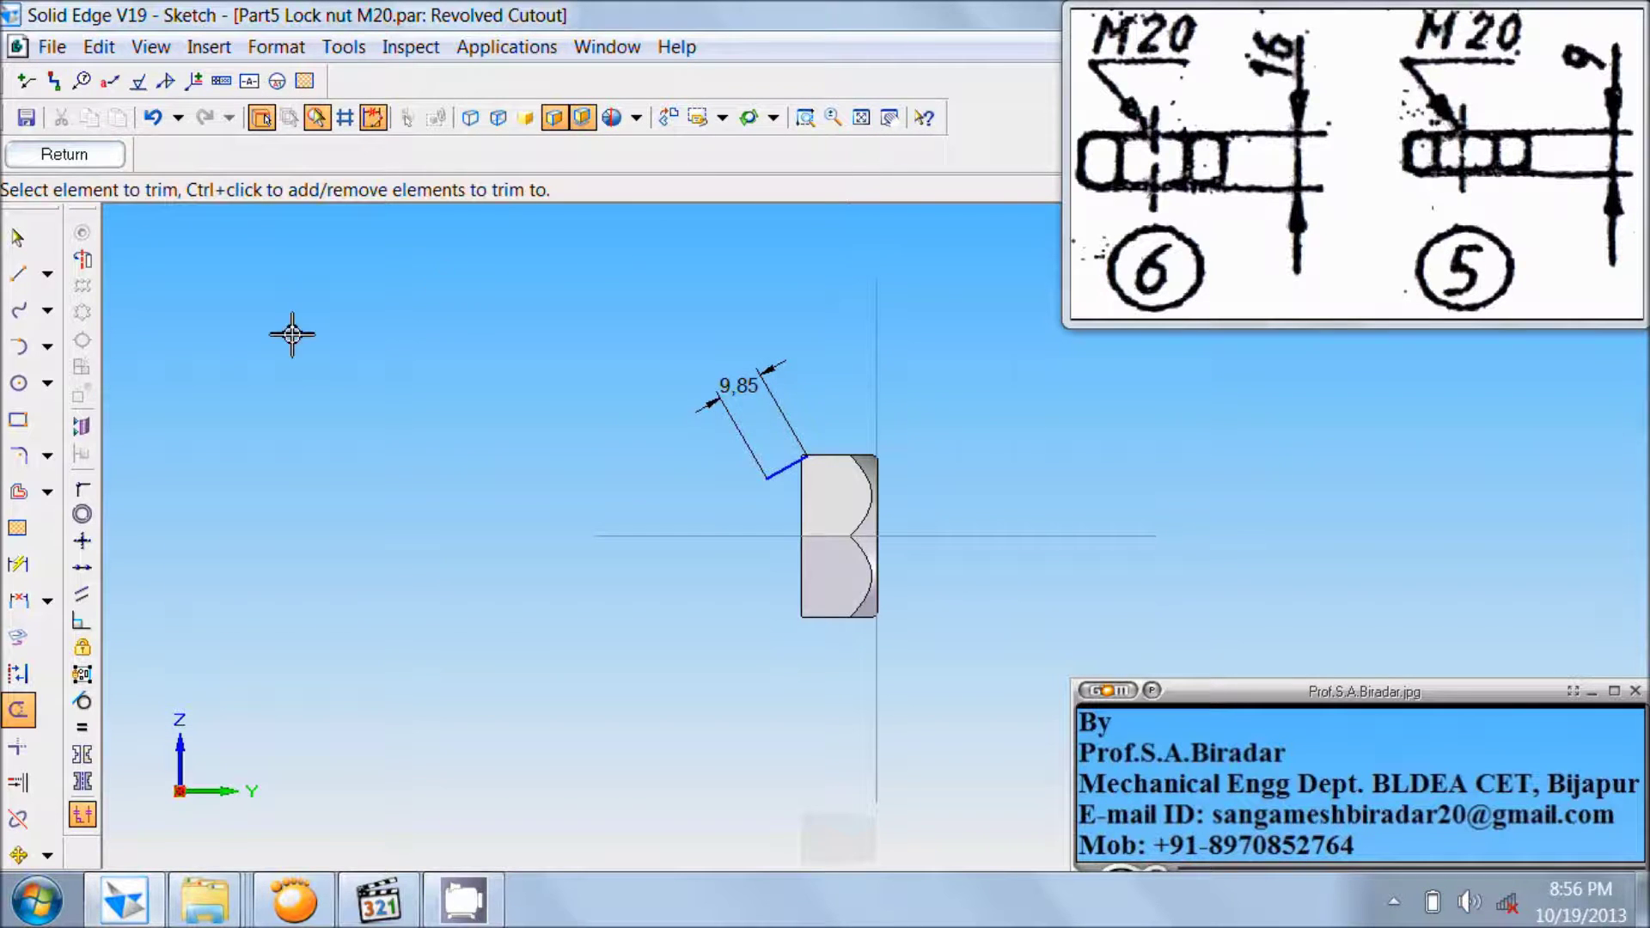
{"action": "left_click", "coordinate": [667, 537]}
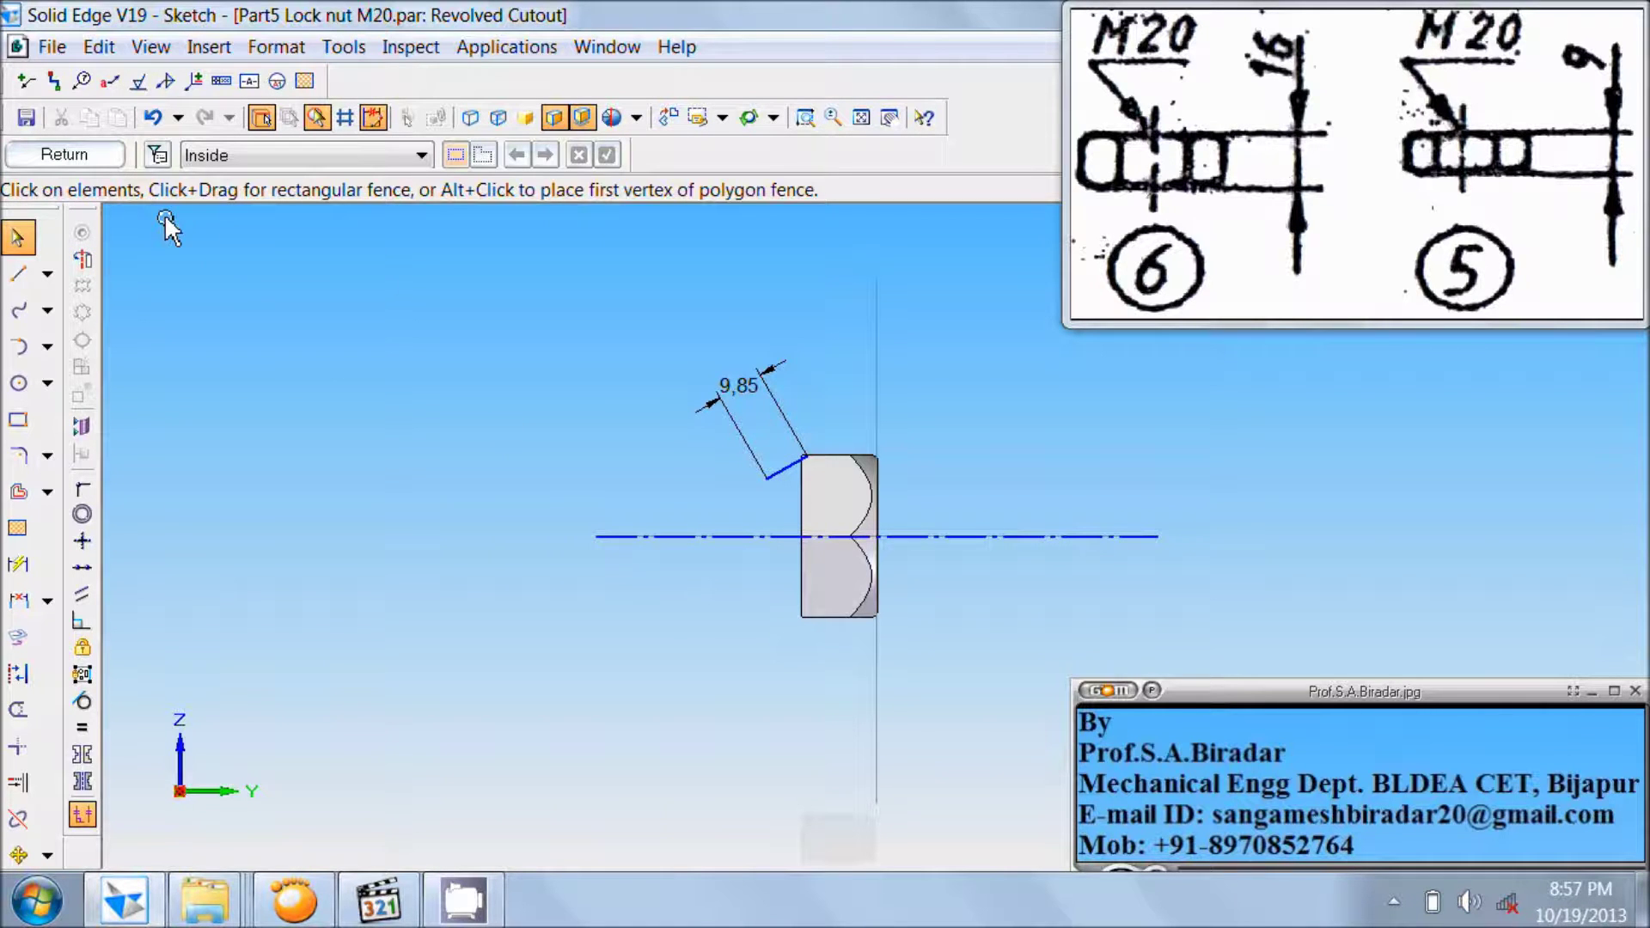
{"action": "left_click", "coordinate": [84, 155]}
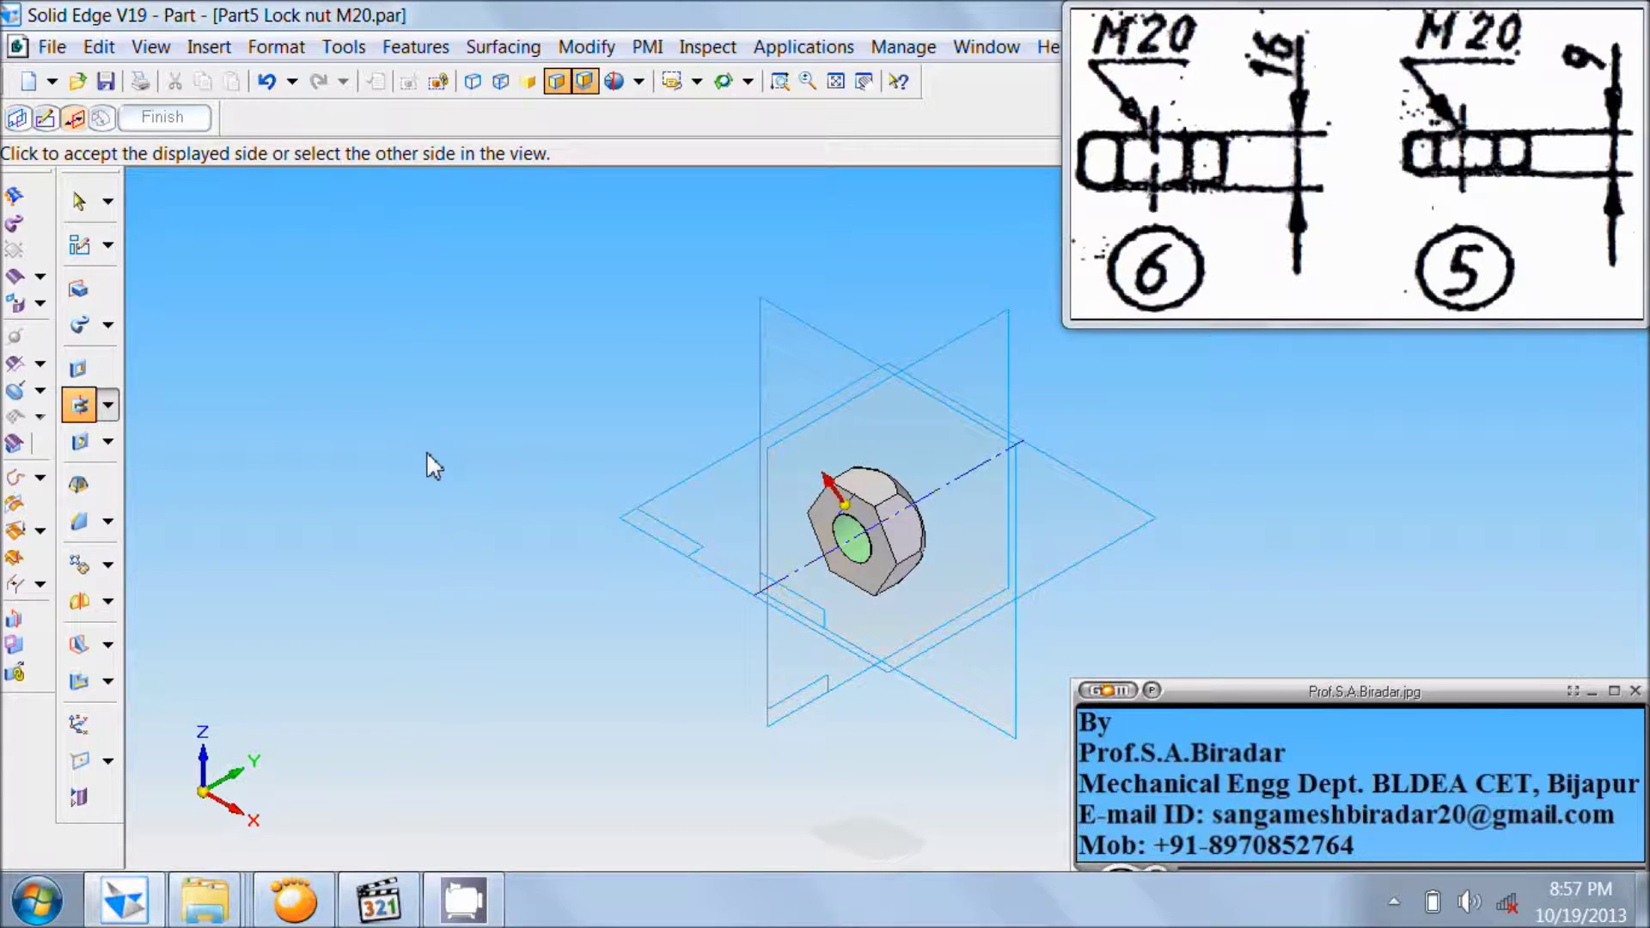
- Accept the cut side and revolve the chamfer cut a full 360.00°
{"action": "left_click", "coordinate": [478, 347]}
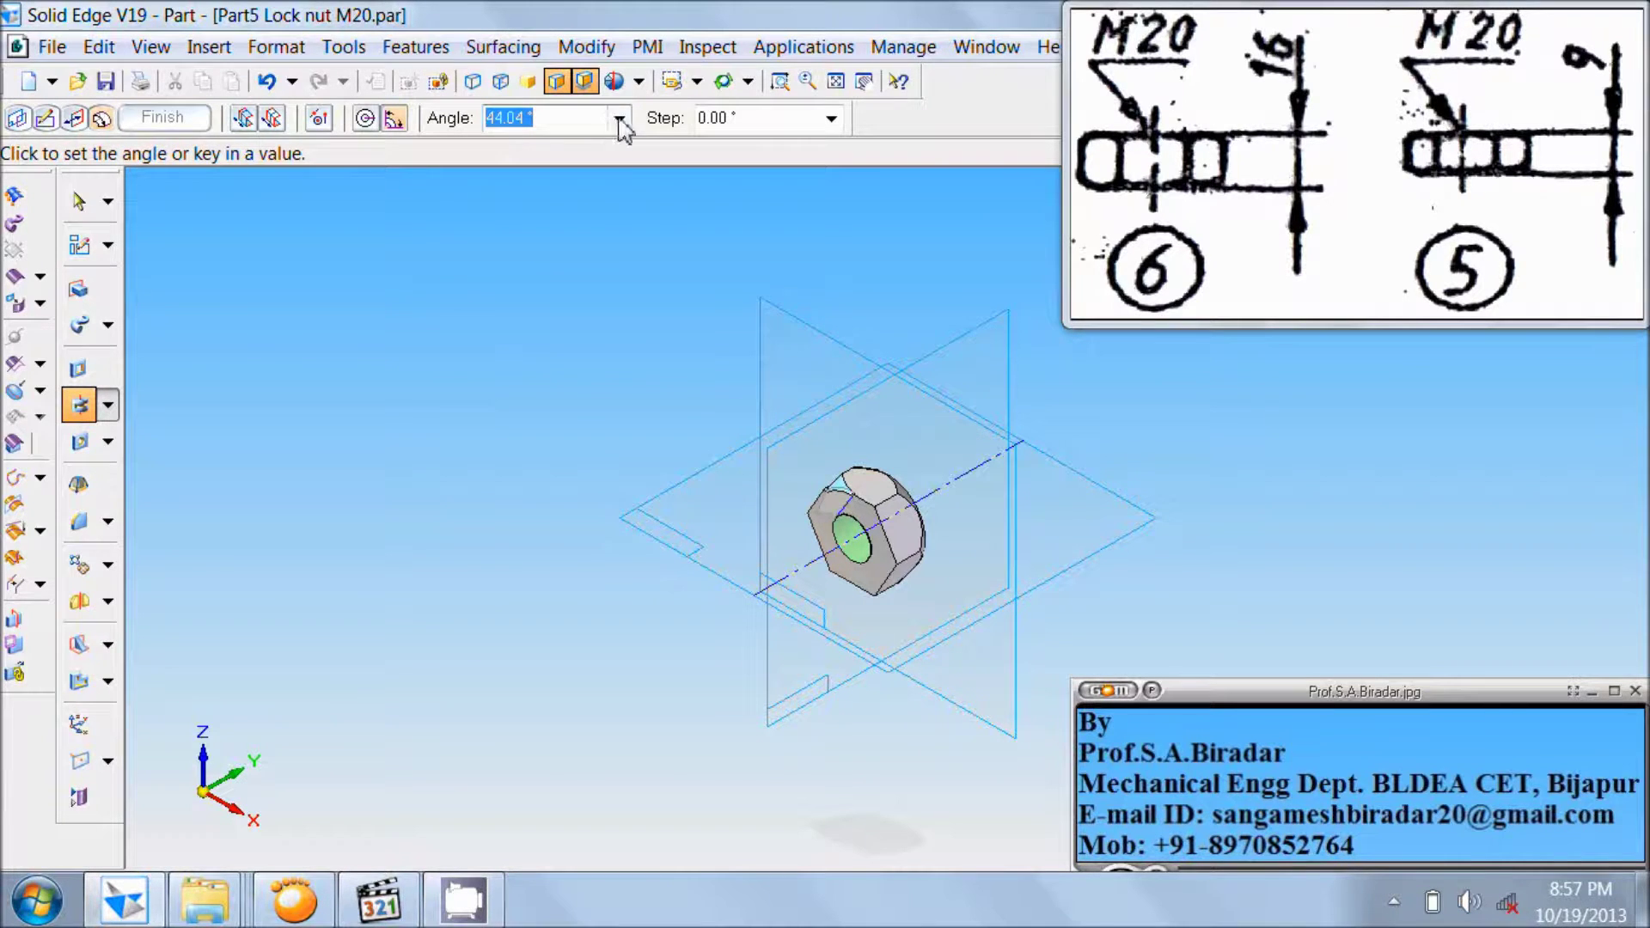
{"action": "left_click", "coordinate": [618, 119]}
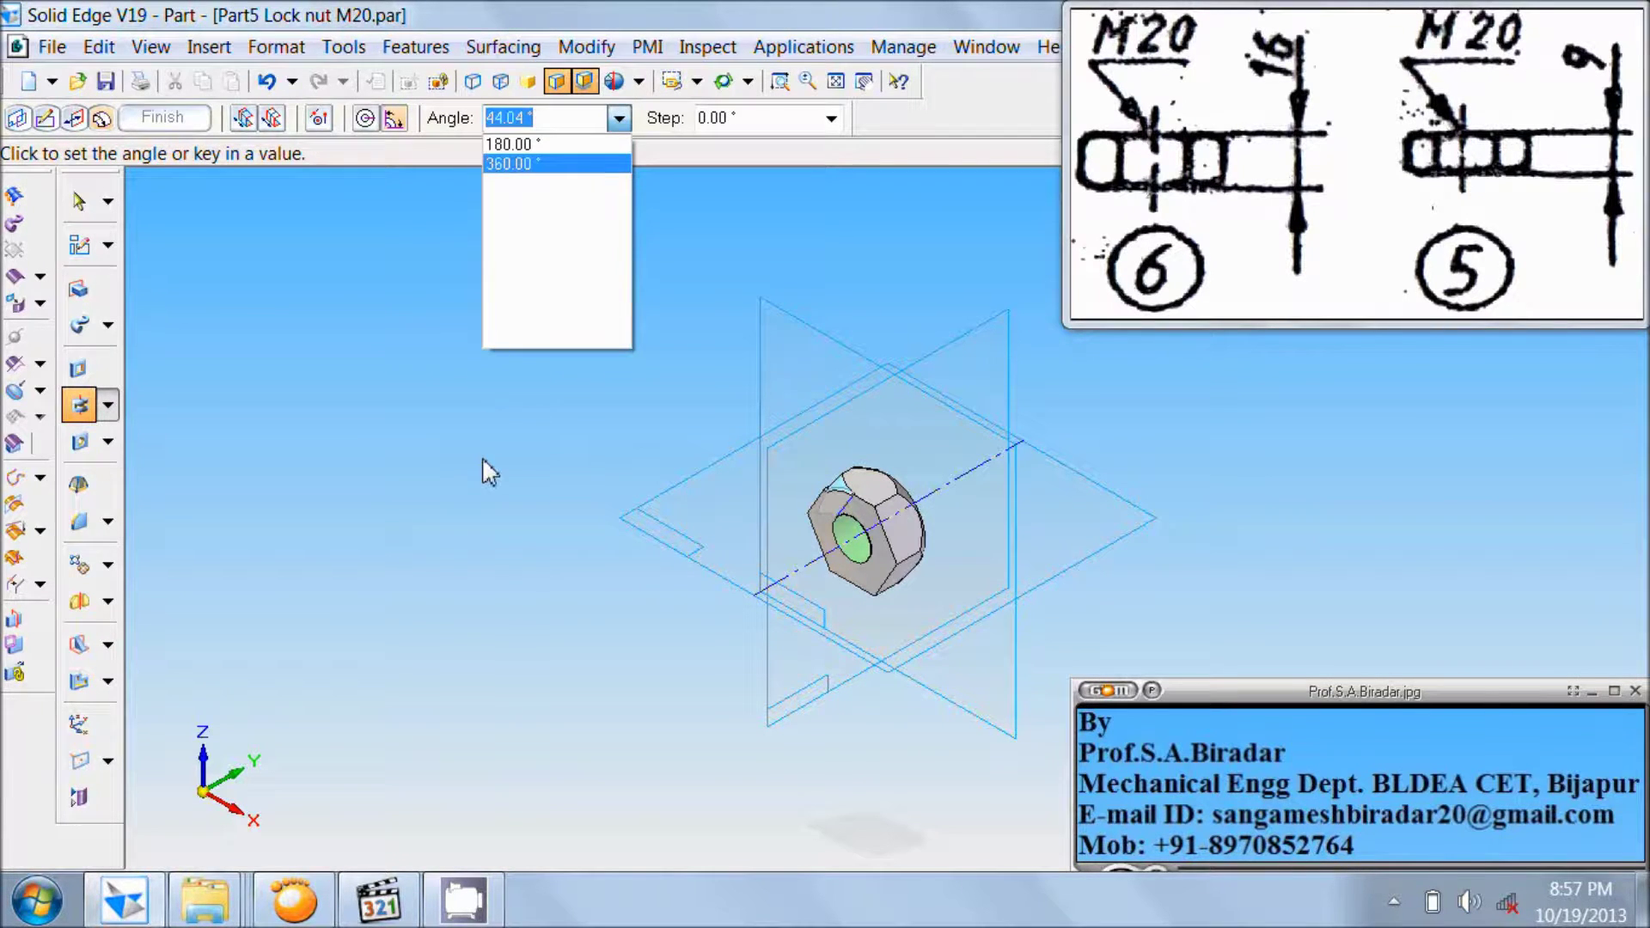
{"action": "left_click", "coordinate": [538, 164]}
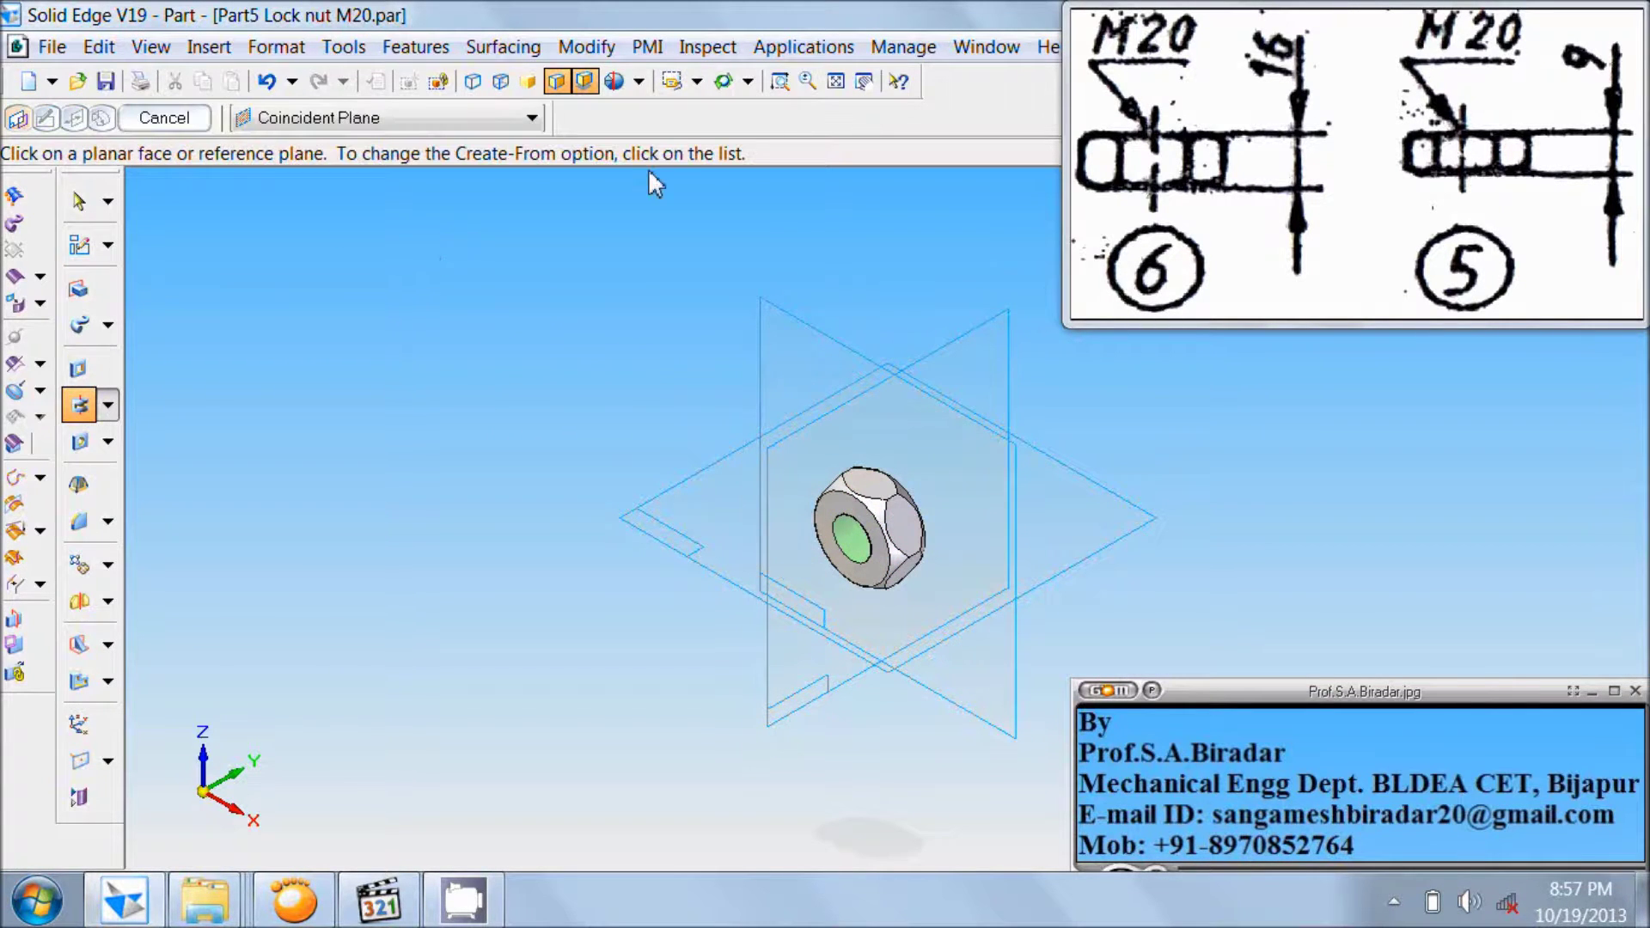
- Rotate and fit the view to inspect the chamfered nut
{"action": "left_click", "coordinate": [723, 81]}
{"action": "left_click_drag", "start_coordinate": [679, 234], "coordinate": [641, 250]}
{"action": "key", "text": "Escape"}
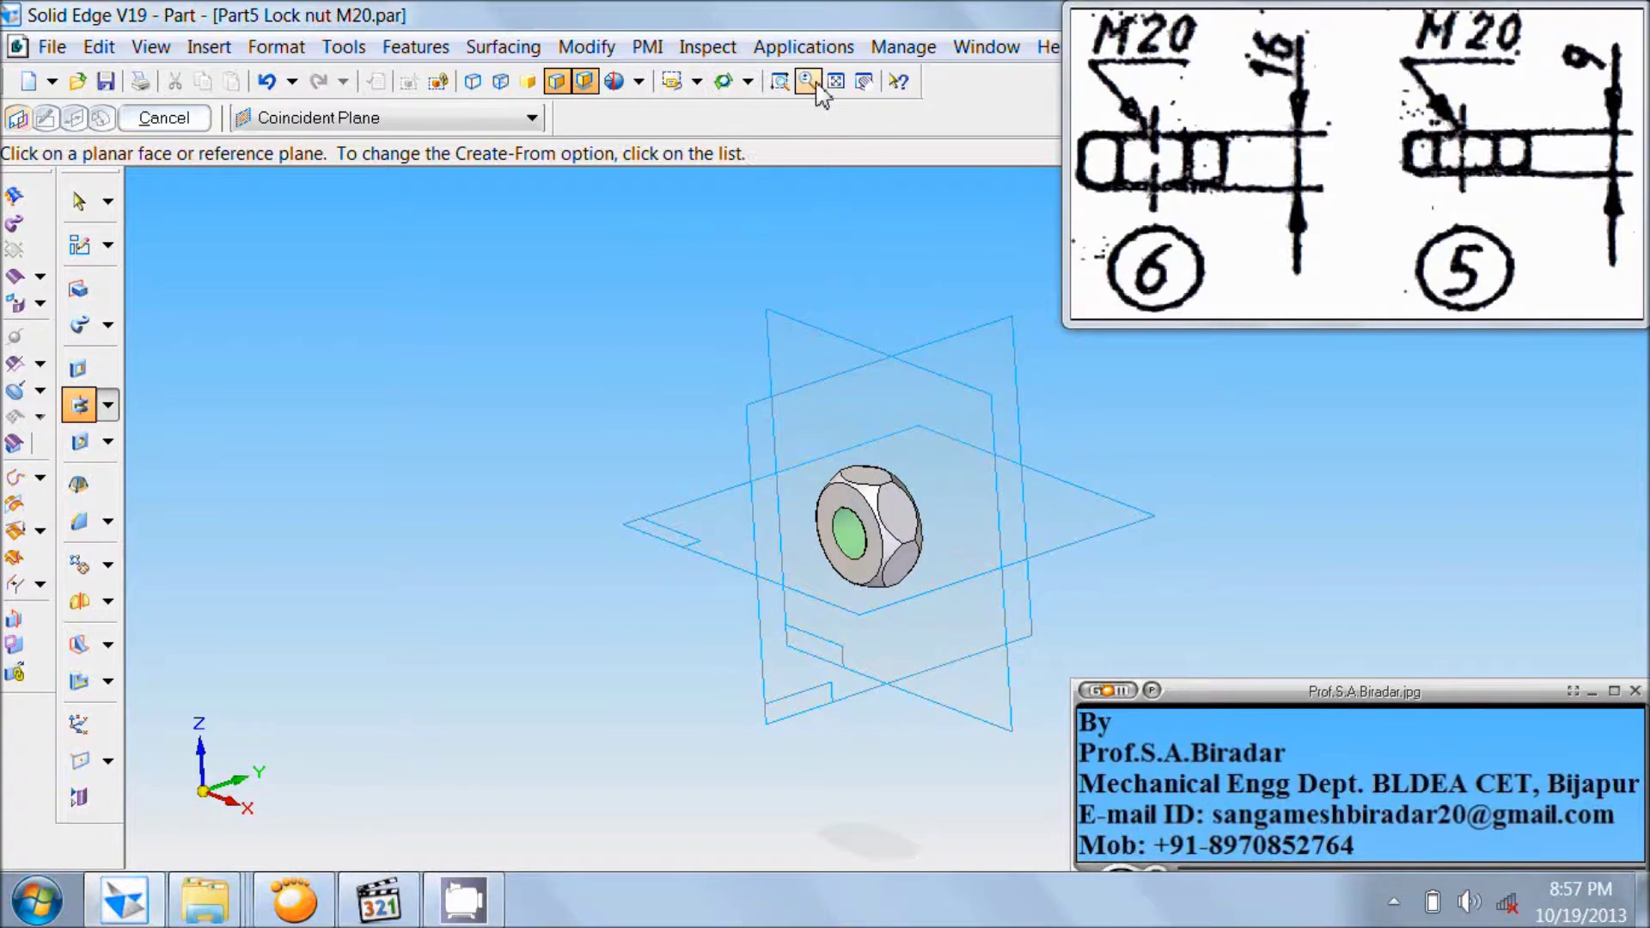
{"action": "left_click", "coordinate": [836, 81]}
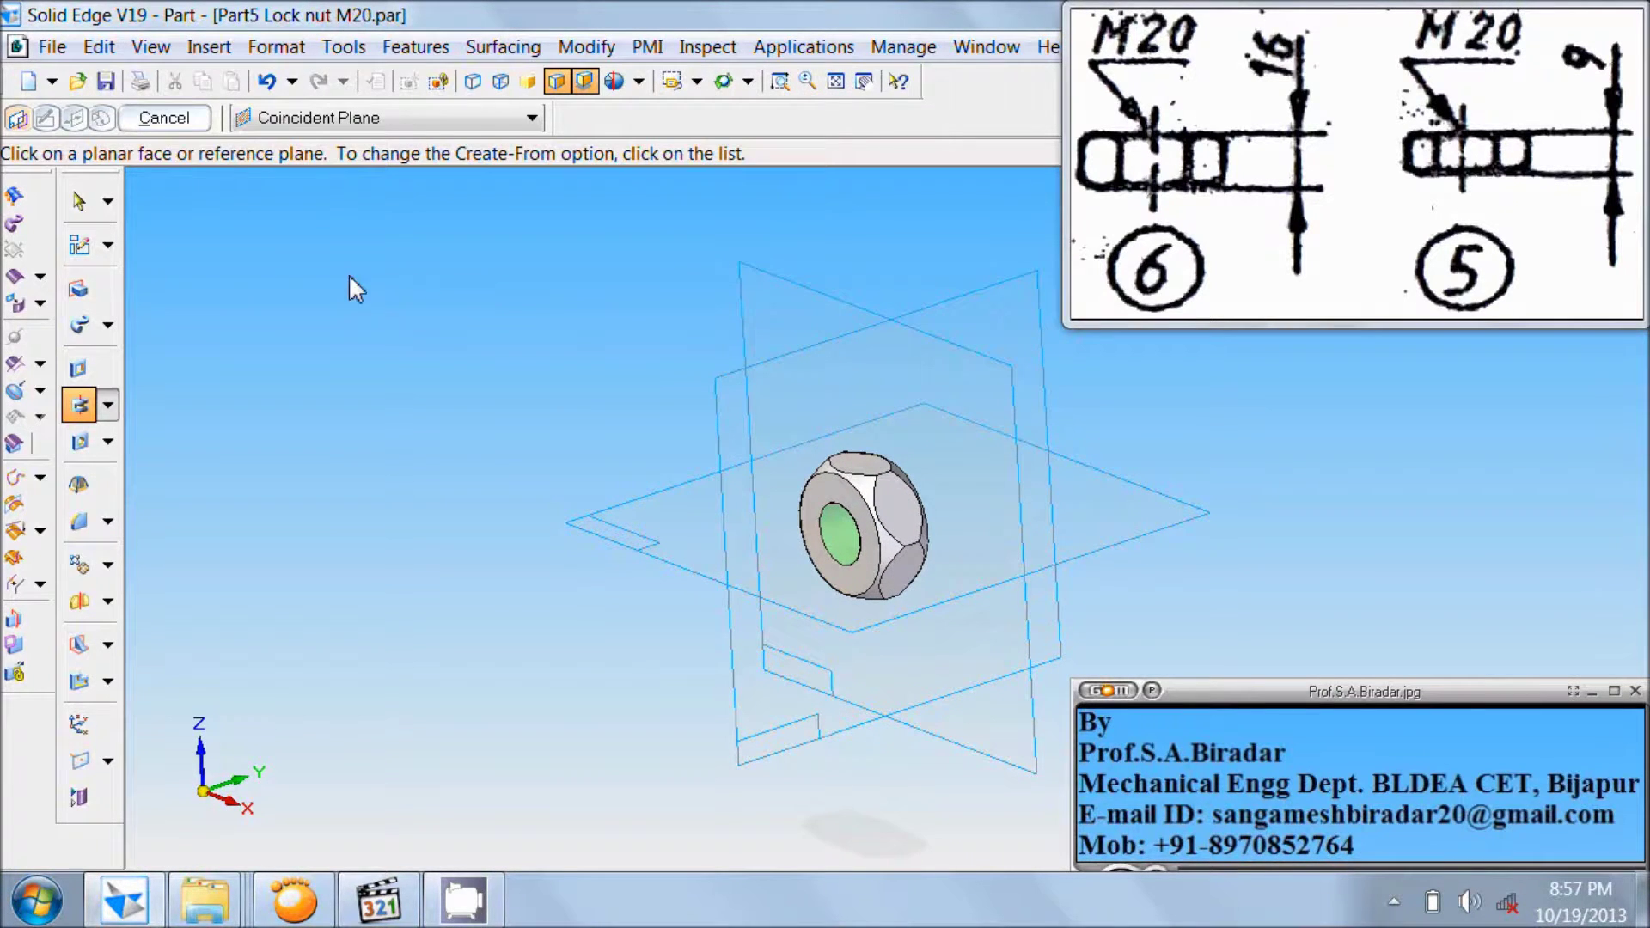
{"action": "left_click", "coordinate": [51, 47]}
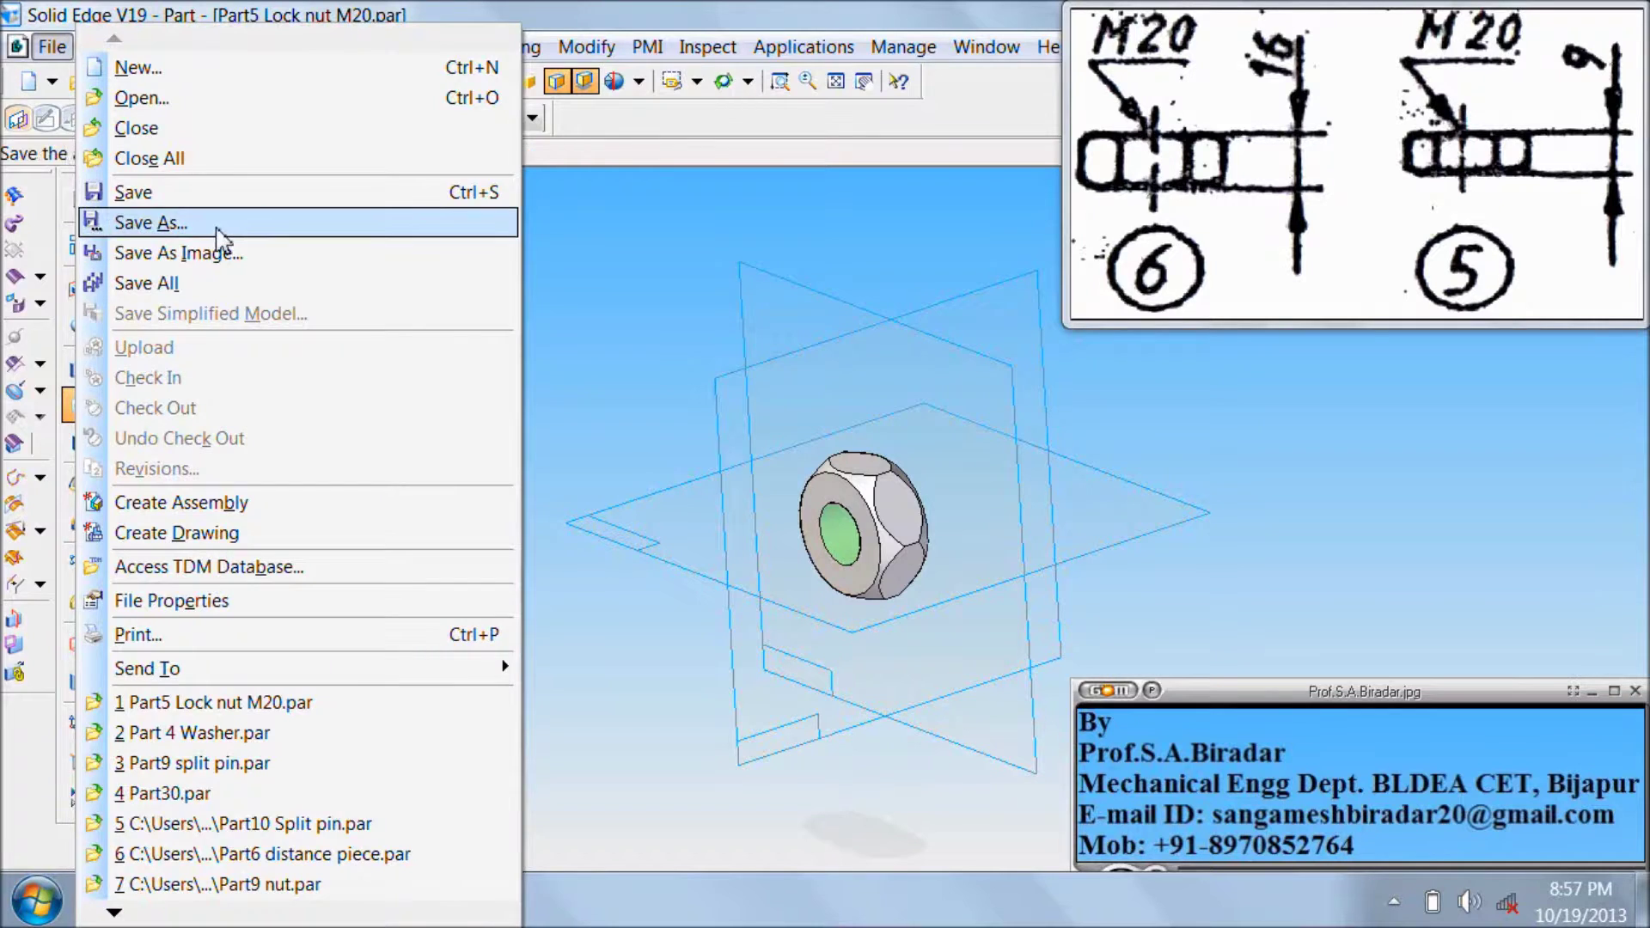
- In Save As, change the file name from Part5 to Part6 and remove the word Lock
{"action": "left_click", "coordinate": [221, 226]}
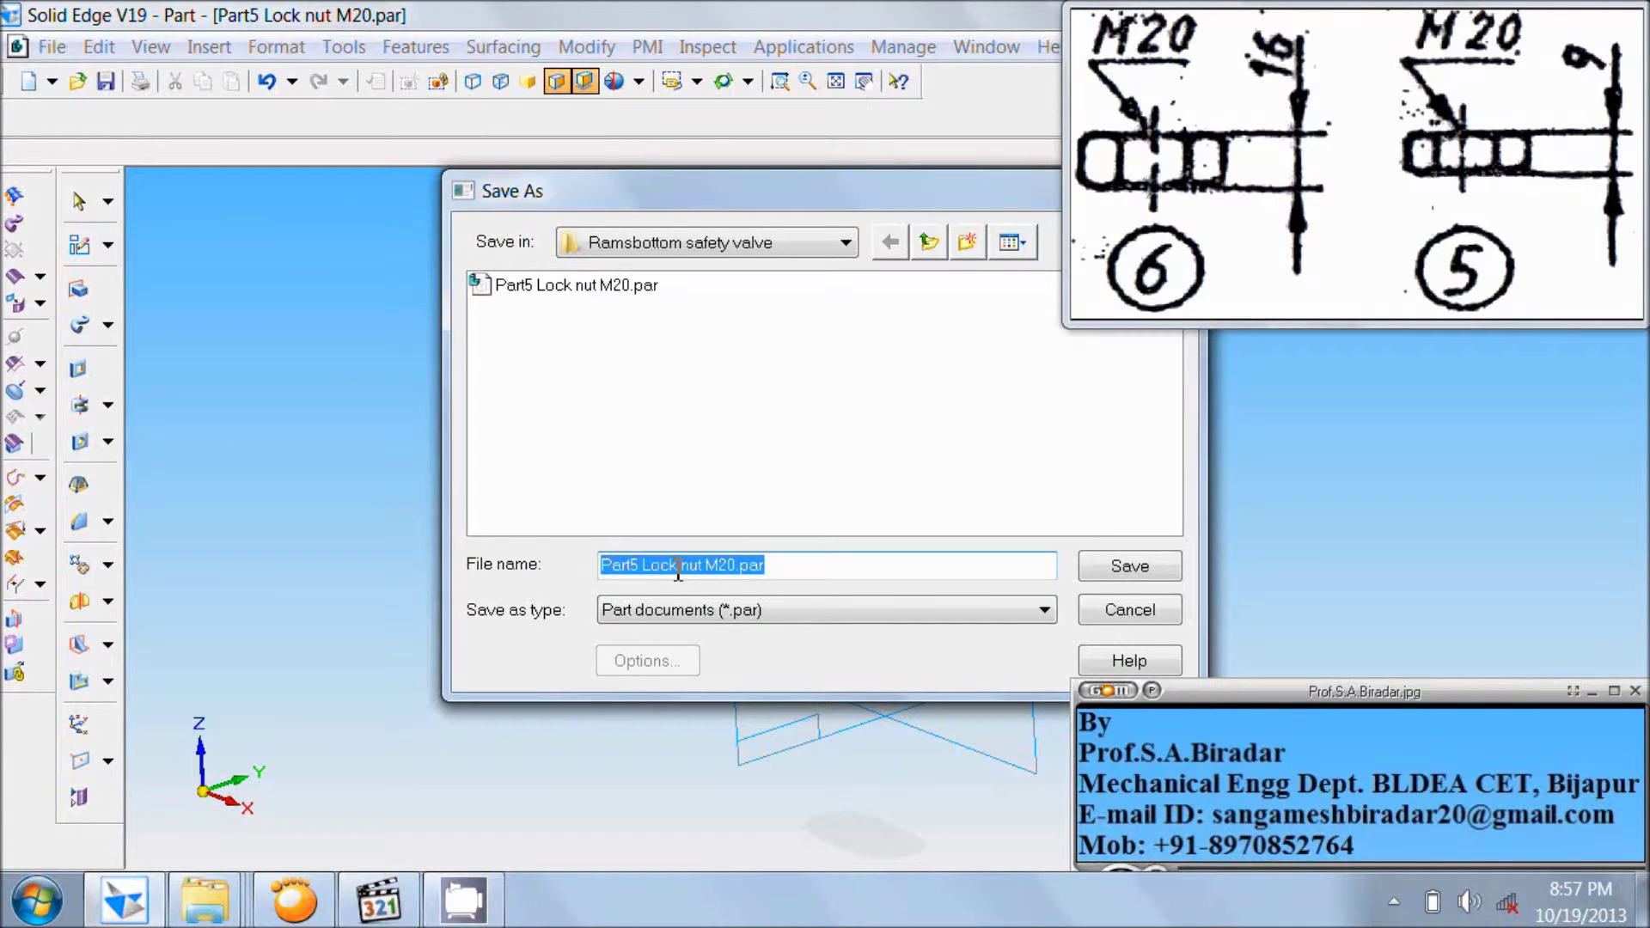
{"action": "left_click", "coordinate": [641, 565]}
{"action": "key", "text": "BackSpace"}
{"action": "type", "text": "6"}
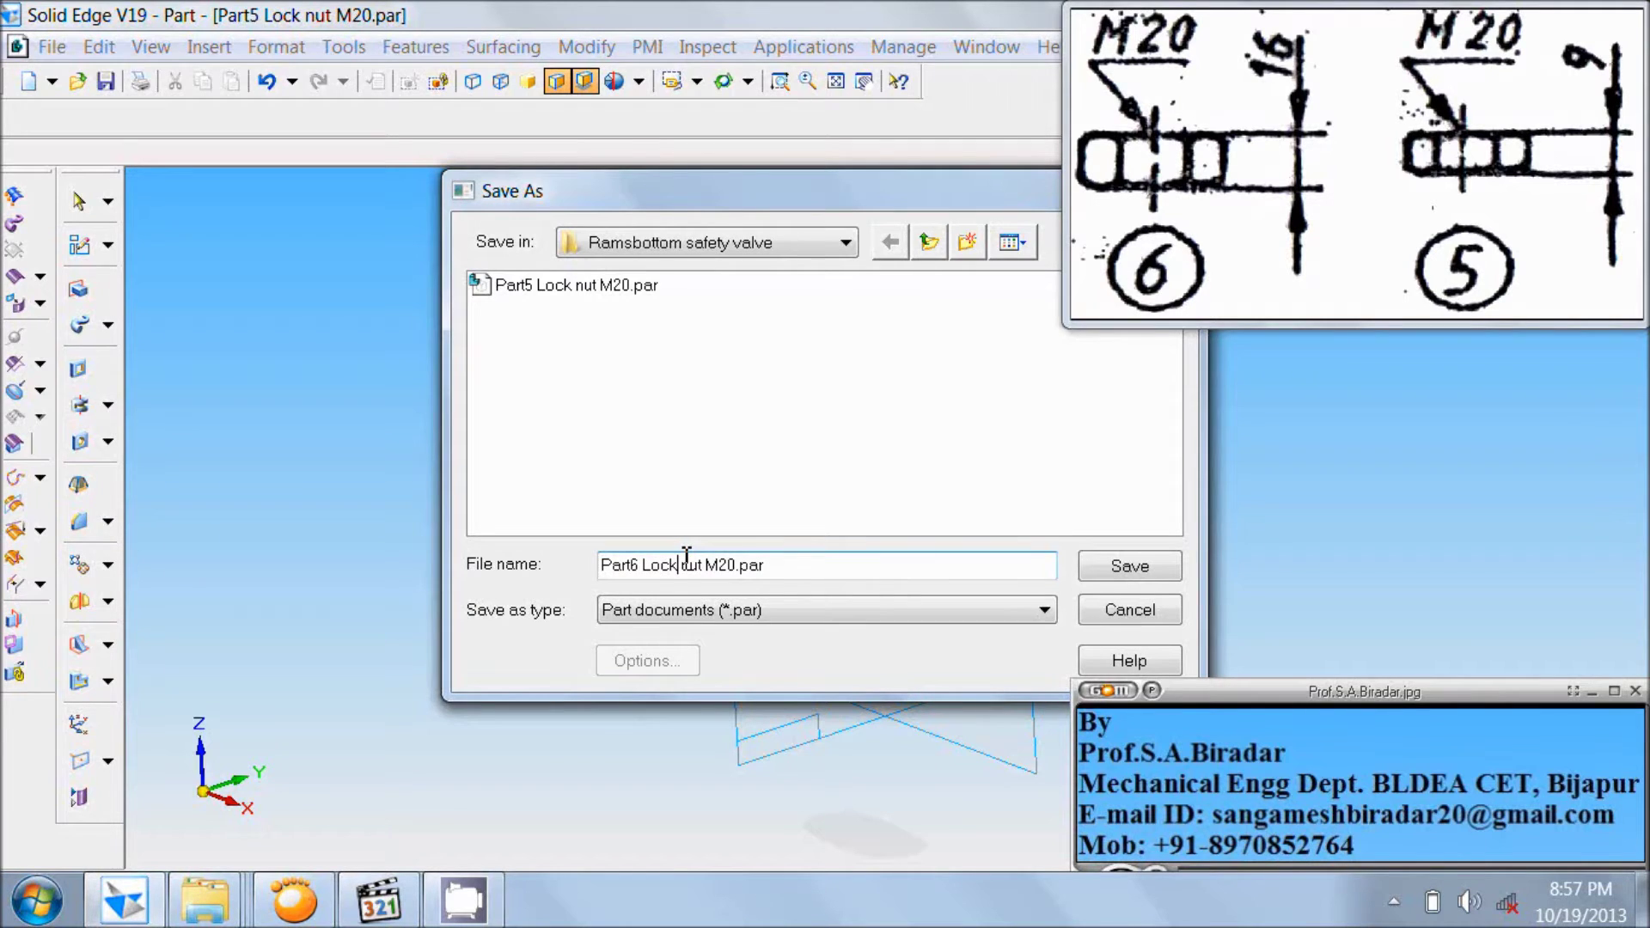
{"action": "key", "text": "Delete"}
{"action": "key", "text": "Delete"}
{"action": "key", "text": "Delete"}
{"action": "key", "text": "Delete"}
{"action": "key", "text": "Delete"}
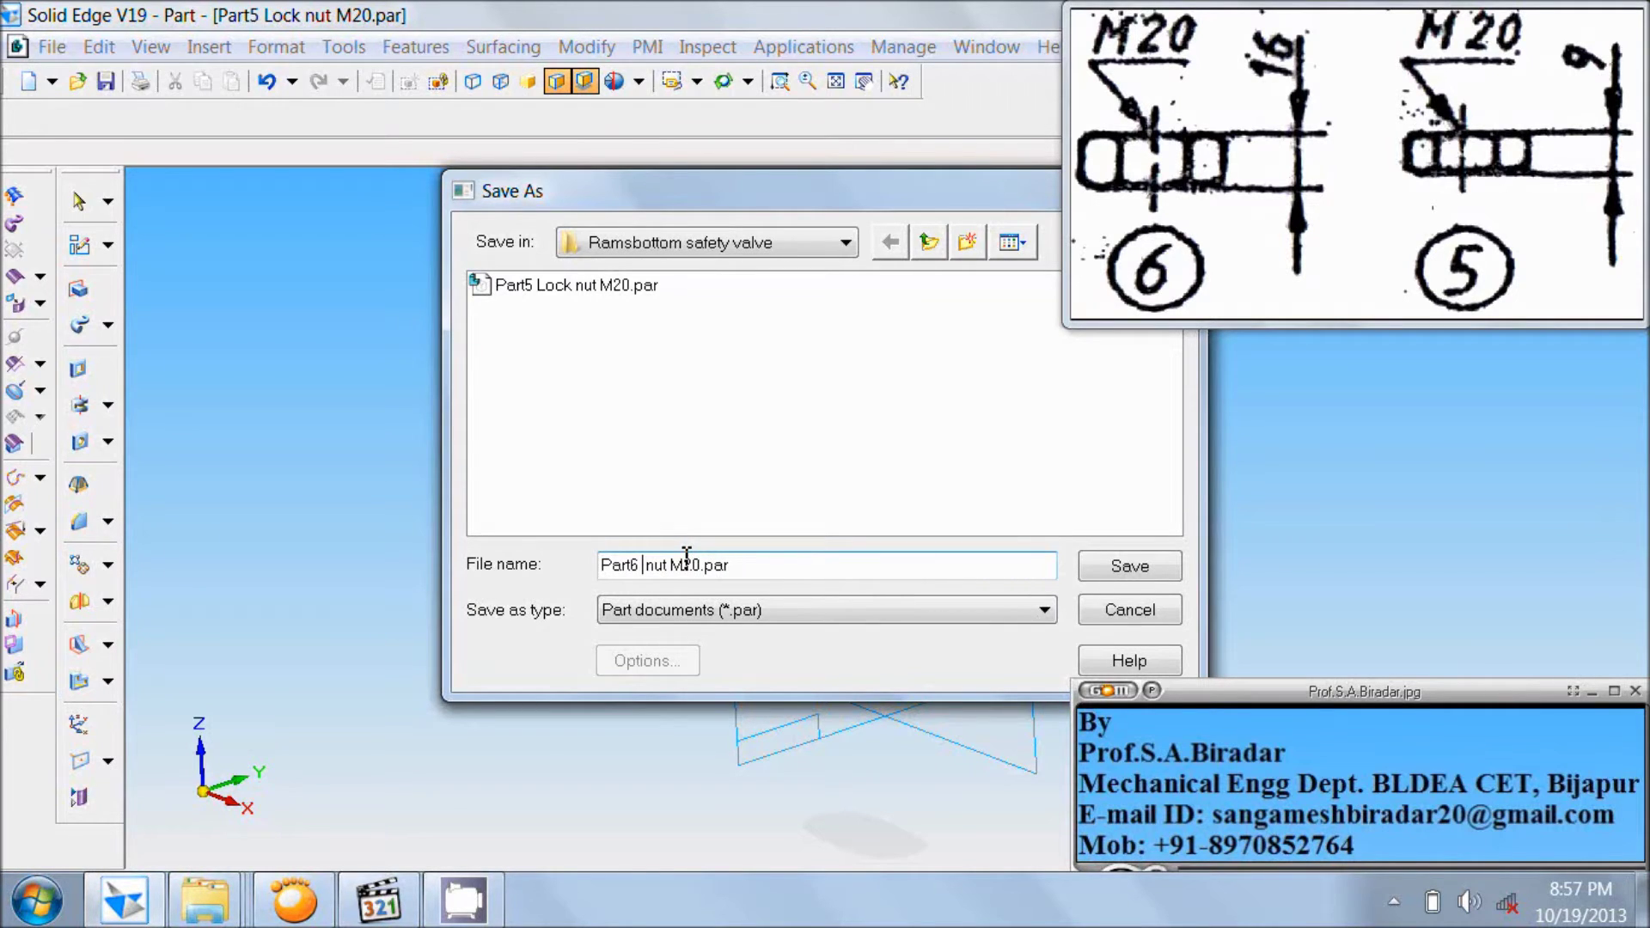